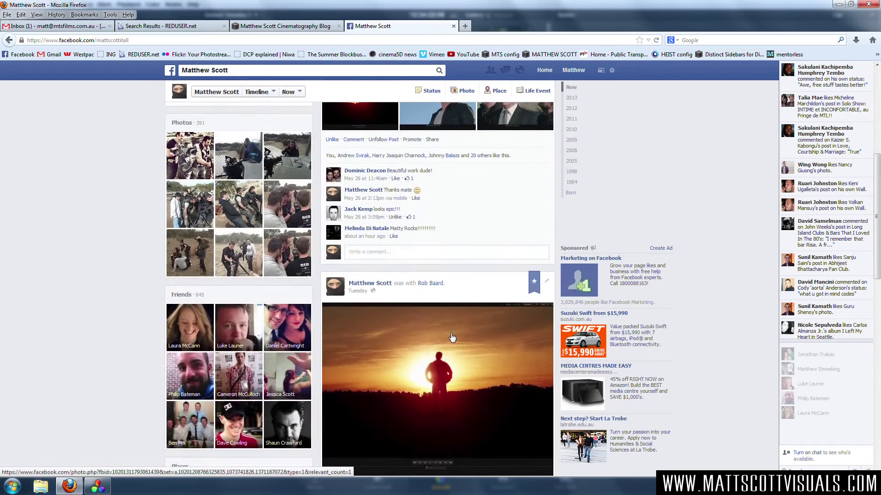
Browse the photo posts on the Facebook profile timeline
{"action": "scroll", "coordinate": [409, 353], "scroll_direction": "up", "scroll_amount": 15}
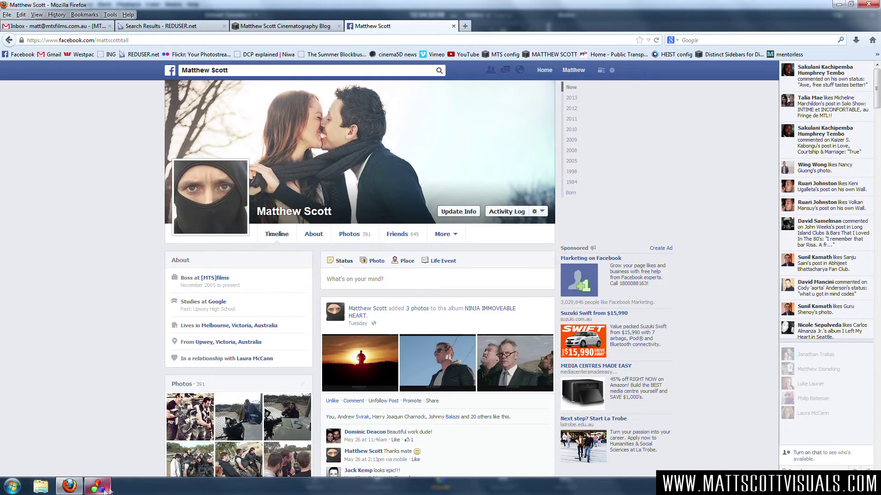
{"action": "scroll", "coordinate": [430, 325], "scroll_direction": "down", "scroll_amount": 5}
{"action": "scroll", "coordinate": [494, 359], "scroll_direction": "down", "scroll_amount": 10}
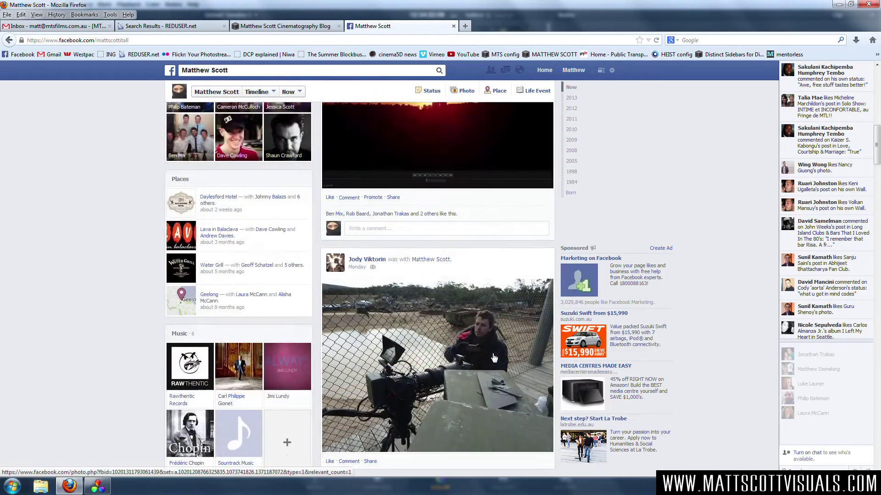
{"action": "scroll", "coordinate": [494, 359], "scroll_direction": "down", "scroll_amount": 5}
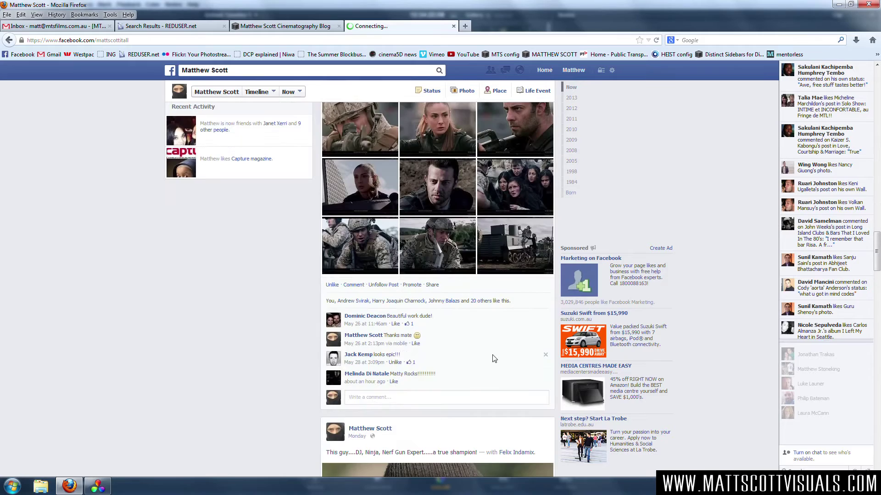
{"action": "scroll", "coordinate": [494, 359], "scroll_direction": "down", "scroll_amount": 5}
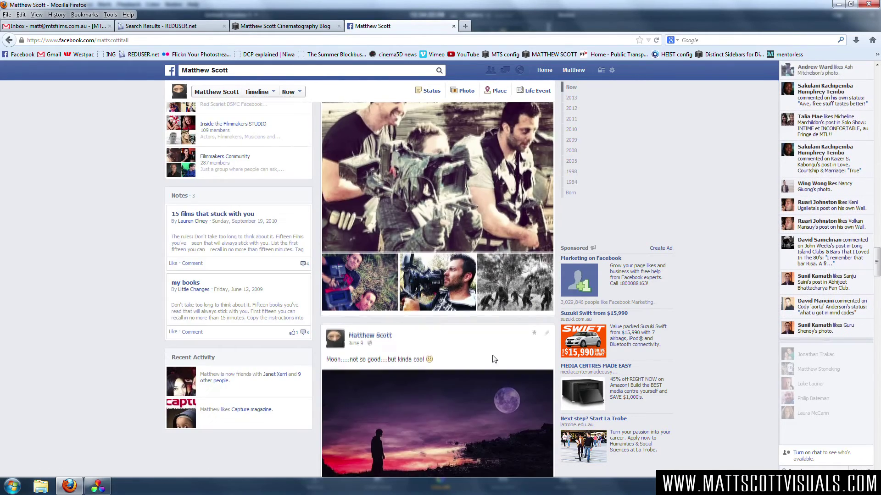
{"action": "scroll", "coordinate": [494, 359], "scroll_direction": "down", "scroll_amount": 4}
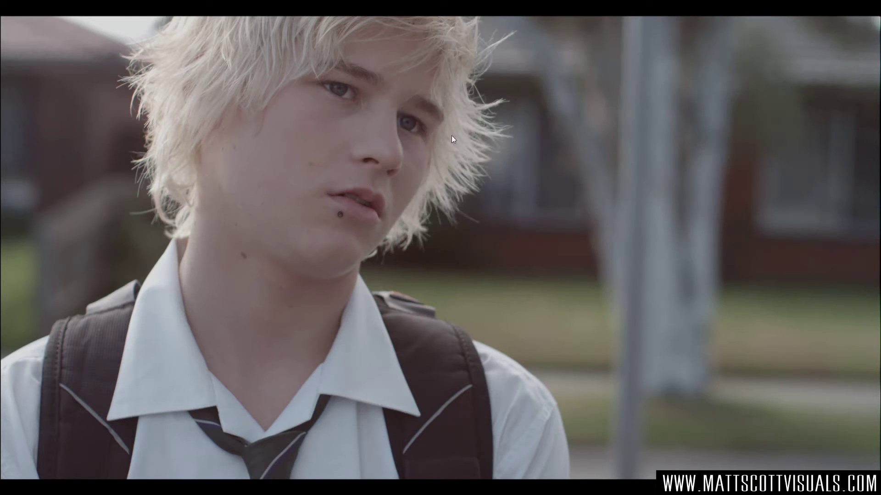
In DaVinci Resolve, review the conform timeline and preview clip A009_C009_0720RO_001.R3D in the media pool, returning to the Color page
{"action": "key", "text": "Escape"}
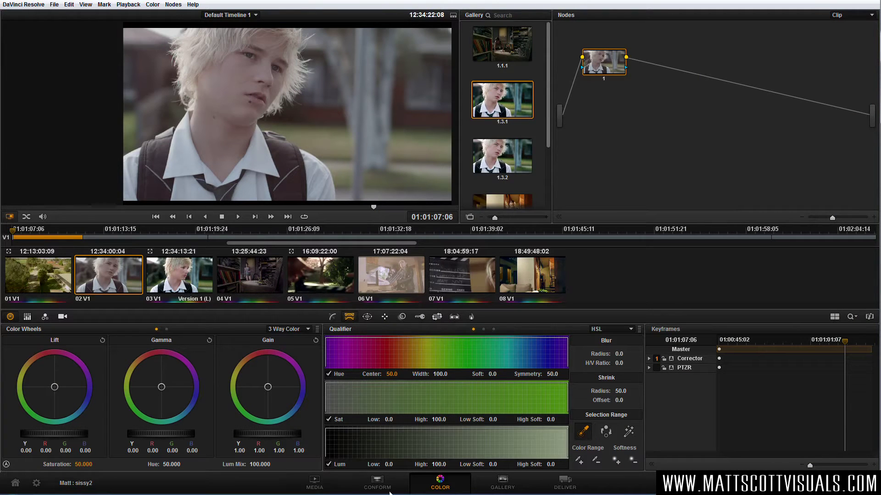
{"action": "left_click", "coordinate": [315, 485]}
{"action": "left_click", "coordinate": [384, 488]}
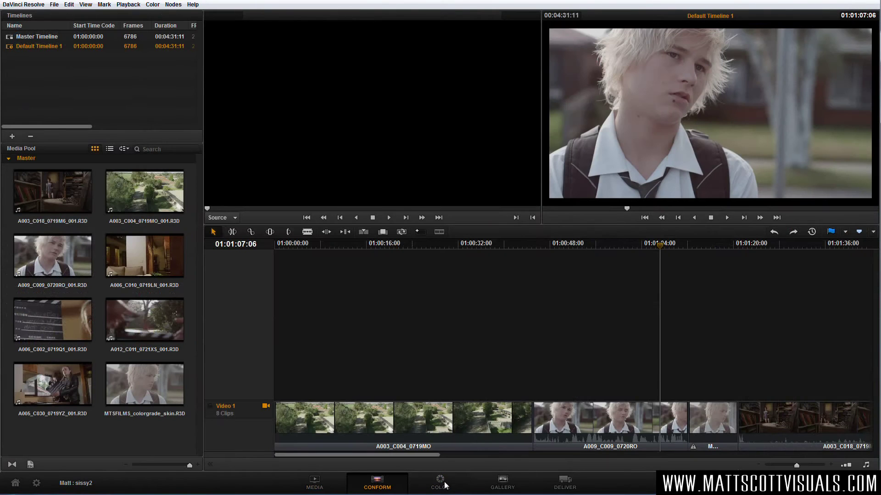
{"action": "left_click", "coordinate": [309, 490]}
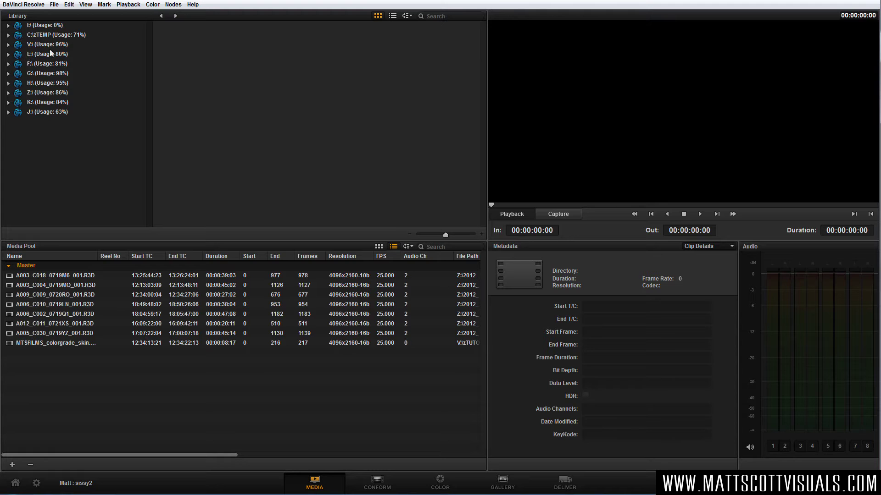
{"action": "left_click", "coordinate": [41, 295]}
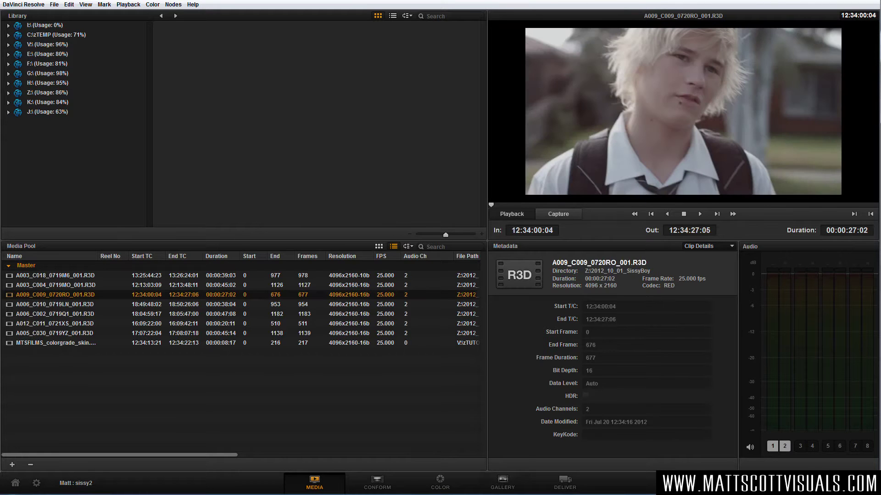
{"action": "left_click", "coordinate": [376, 479]}
{"action": "left_click", "coordinate": [439, 482]}
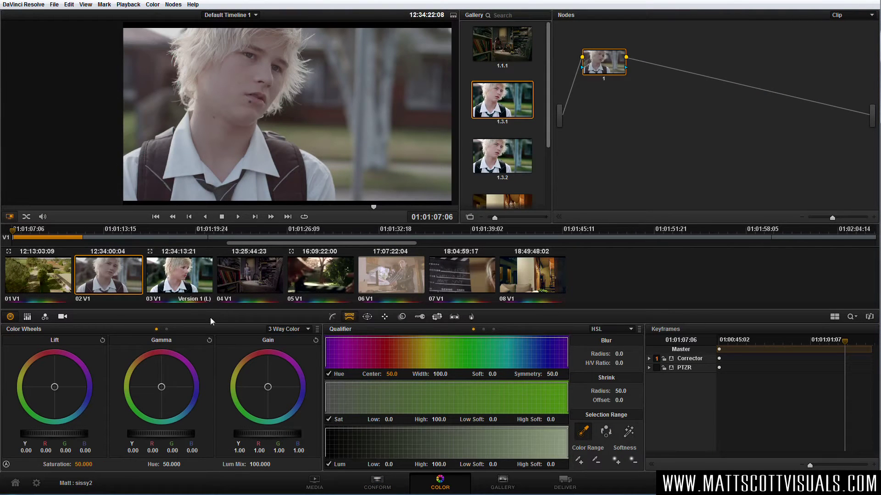
Open graded clip 03 and rearrange its BALANCE, skin, hair, shirt and eyes nodes into a clearly spaced layout
{"action": "left_click", "coordinate": [177, 280]}
{"action": "left_click_drag", "start_coordinate": [706, 150], "coordinate": [705, 116]}
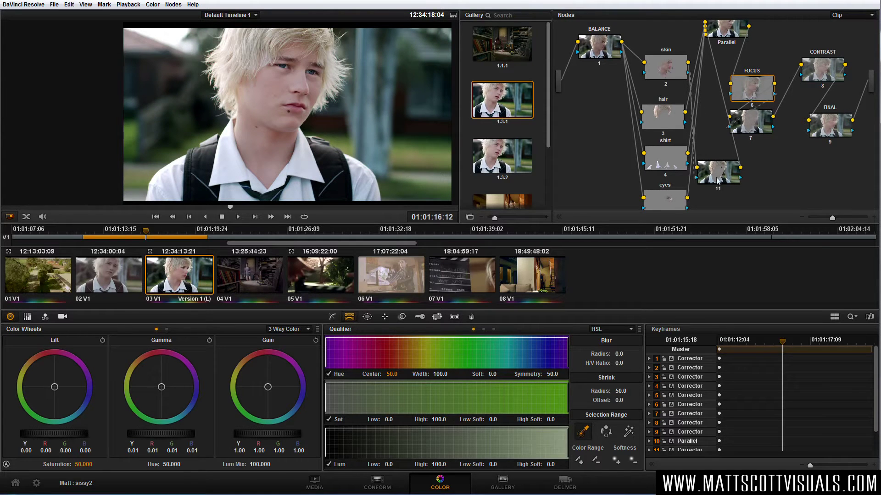
{"action": "left_click_drag", "start_coordinate": [598, 50], "coordinate": [590, 128]}
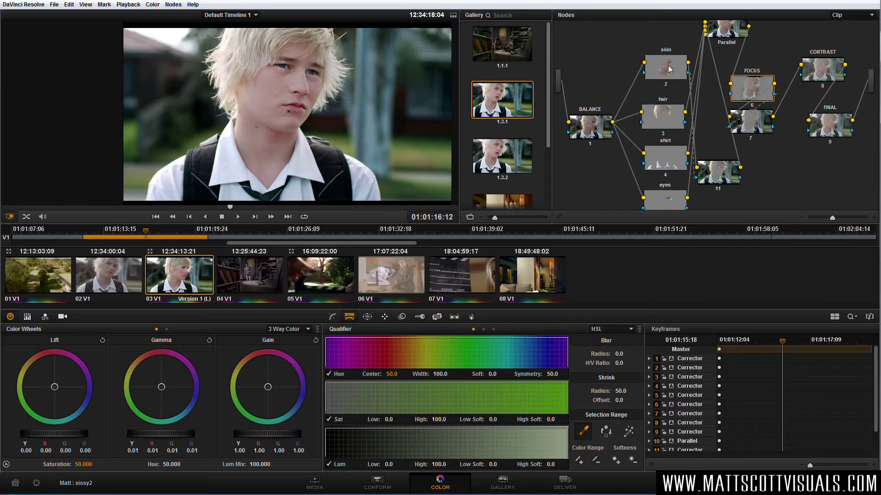
{"action": "left_click_drag", "start_coordinate": [666, 71], "coordinate": [664, 56]}
{"action": "left_click_drag", "start_coordinate": [666, 117], "coordinate": [664, 98]}
{"action": "left_click_drag", "start_coordinate": [667, 151], "coordinate": [666, 136]}
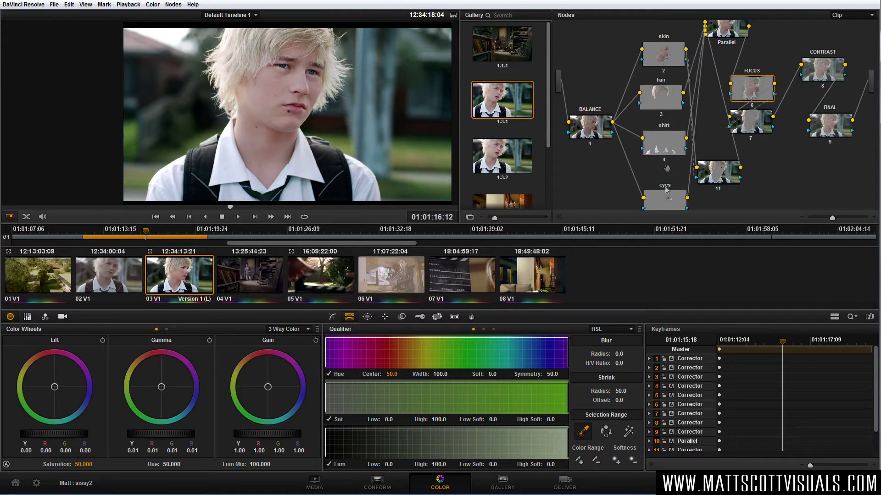
{"action": "left_click_drag", "start_coordinate": [664, 193], "coordinate": [666, 168]}
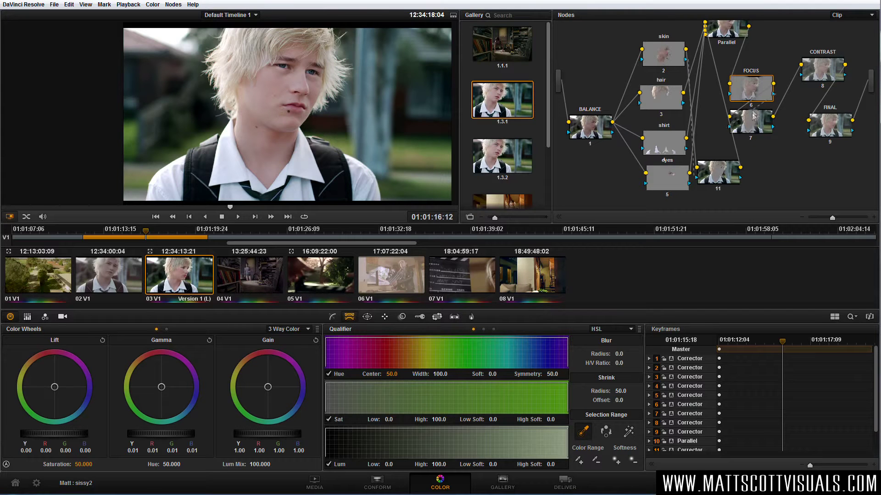
Space out the FOCUS, CONTRAST and FINAL nodes and node 7 in clip 03's node graph
{"action": "left_click_drag", "start_coordinate": [753, 121], "coordinate": [771, 135]}
{"action": "left_click_drag", "start_coordinate": [756, 86], "coordinate": [770, 83]}
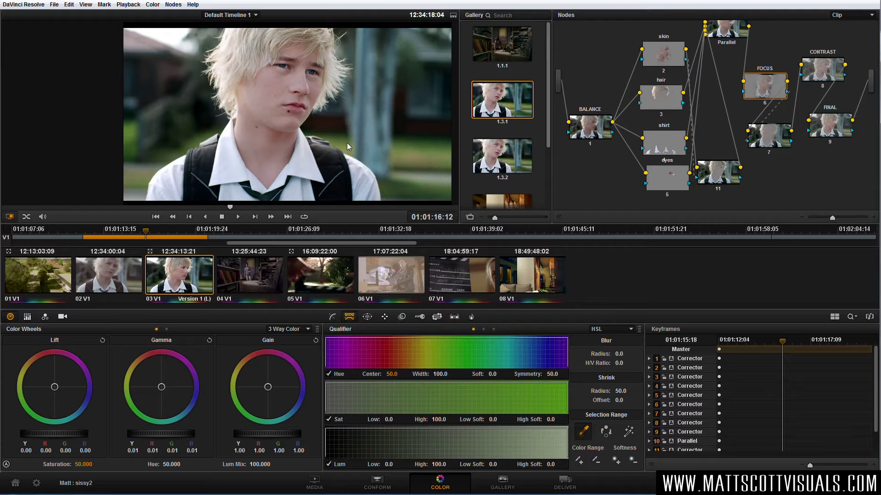
{"action": "left_click_drag", "start_coordinate": [821, 69], "coordinate": [826, 67]}
{"action": "left_click_drag", "start_coordinate": [837, 134], "coordinate": [843, 137]}
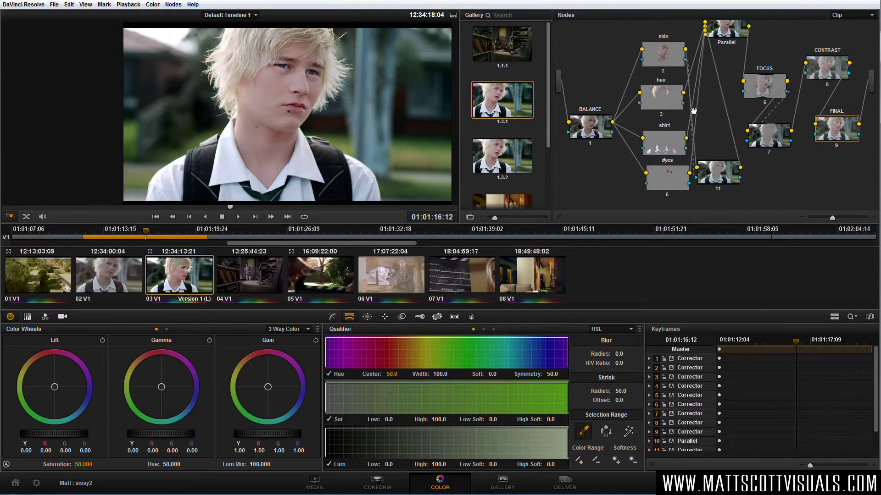
Go to 01:01:01:15 in ungraded clip 02 and preview the frame full screen
{"action": "left_click", "coordinate": [127, 280]}
{"action": "left_click_drag", "start_coordinate": [225, 208], "coordinate": [279, 212]}
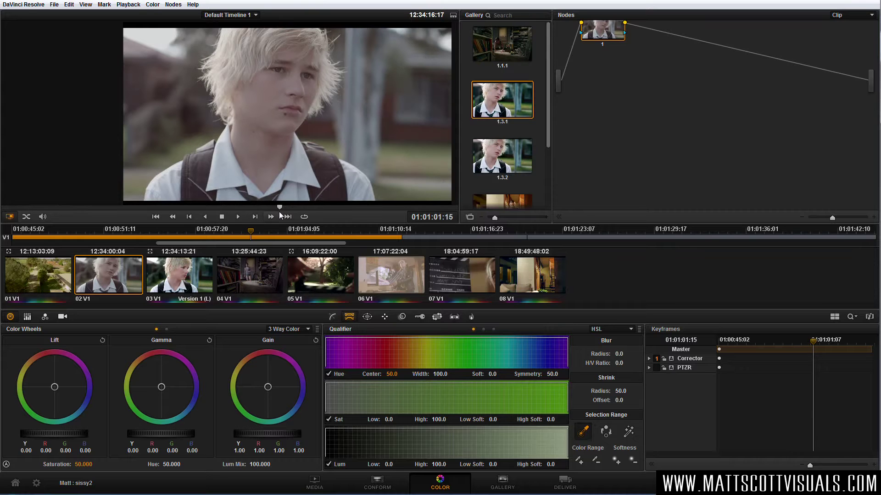
{"action": "key", "text": "ctrl+f"}
{"action": "key", "text": "ctrl+f"}
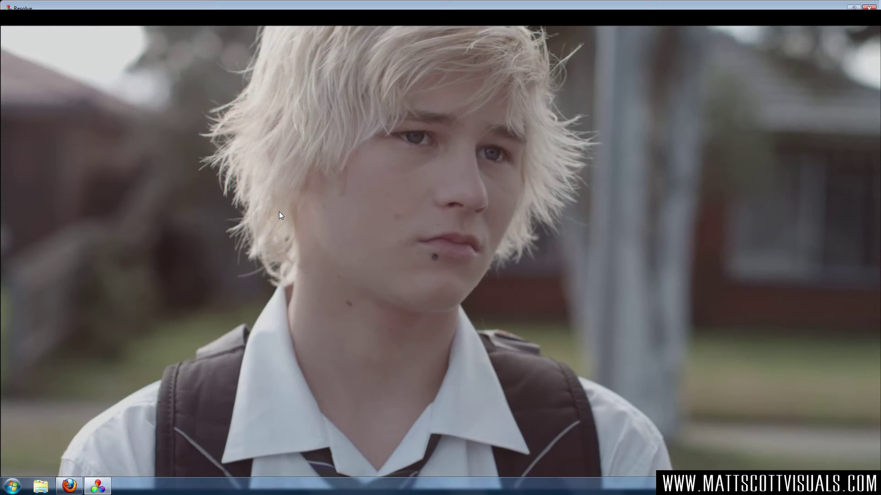
In clip 02's Camera Raw settings, decode using Clip and set the gamma curve to REDlog Film, keeping REDcolor3 as color space
{"action": "left_click", "coordinate": [64, 317]}
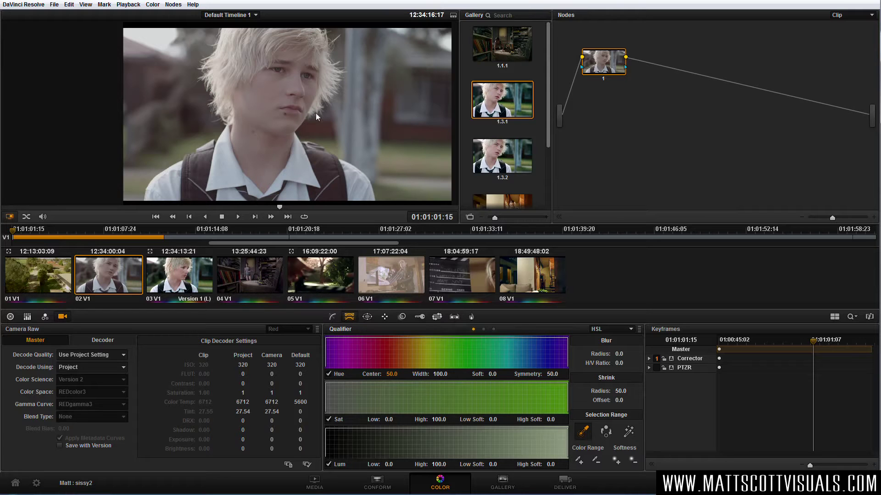
{"action": "left_click", "coordinate": [92, 367]}
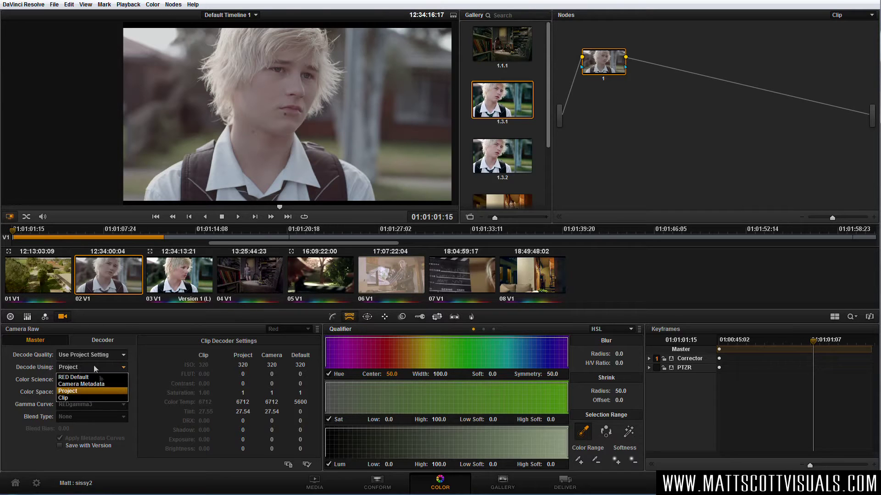
{"action": "left_click", "coordinate": [78, 398]}
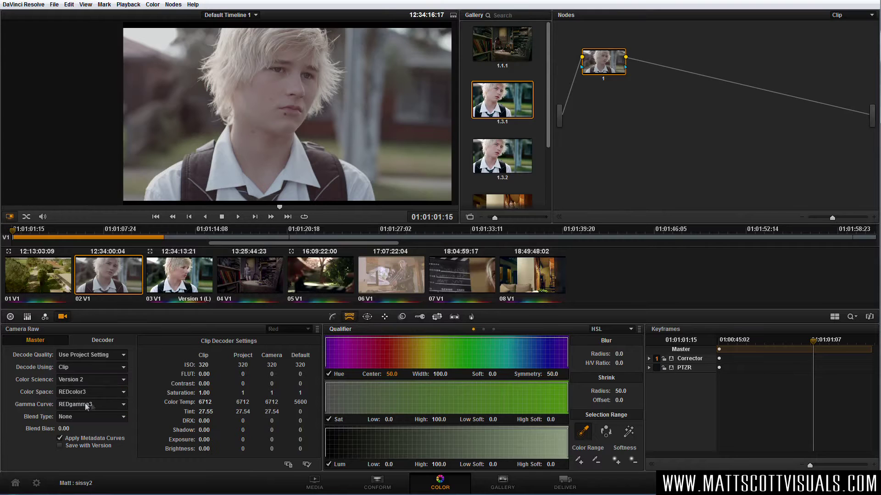
{"action": "left_click", "coordinate": [86, 406]}
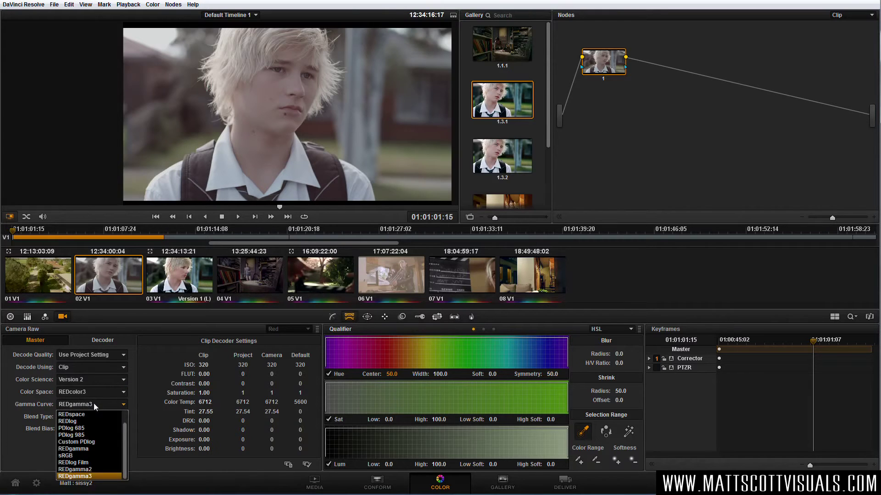
{"action": "left_click", "coordinate": [89, 463]}
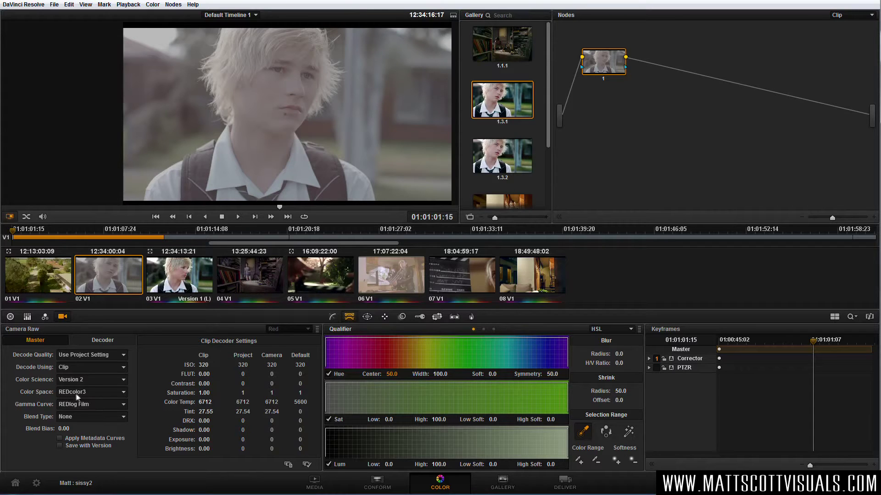
{"action": "left_click", "coordinate": [92, 392]}
{"action": "left_click", "coordinate": [92, 392]}
Compare clip 02's frame with gallery still 1.3.1 using a reference wipe
{"action": "double_click", "coordinate": [495, 102]}
{"action": "left_click_drag", "start_coordinate": [224, 121], "coordinate": [346, 110]}
{"action": "key", "text": "ctrl+w"}
Examine the shirt collar and vest of clip 02 up close in the viewer
{"action": "left_click_drag", "start_coordinate": [311, 190], "coordinate": [304, 151]}
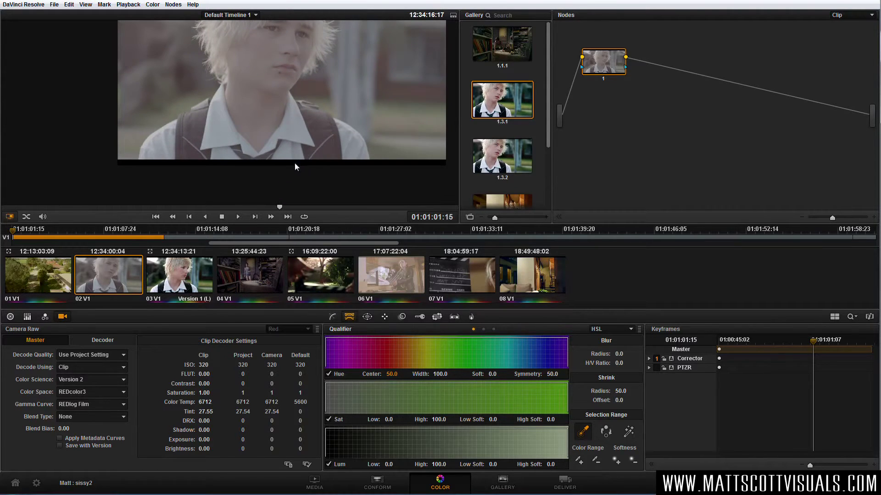
{"action": "scroll", "coordinate": [294, 163], "scroll_direction": "up", "scroll_amount": 3}
{"action": "scroll", "coordinate": [349, 155], "scroll_direction": "up", "scroll_amount": 2}
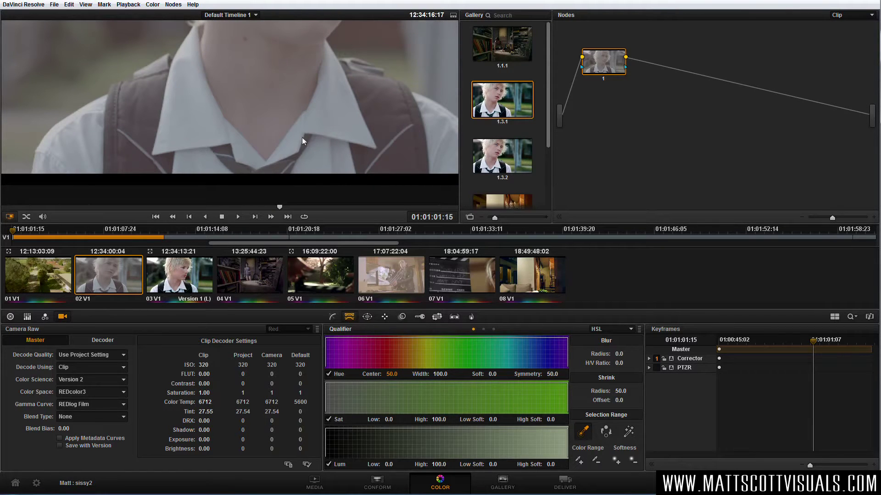
{"action": "left_click_drag", "start_coordinate": [241, 165], "coordinate": [241, 190]}
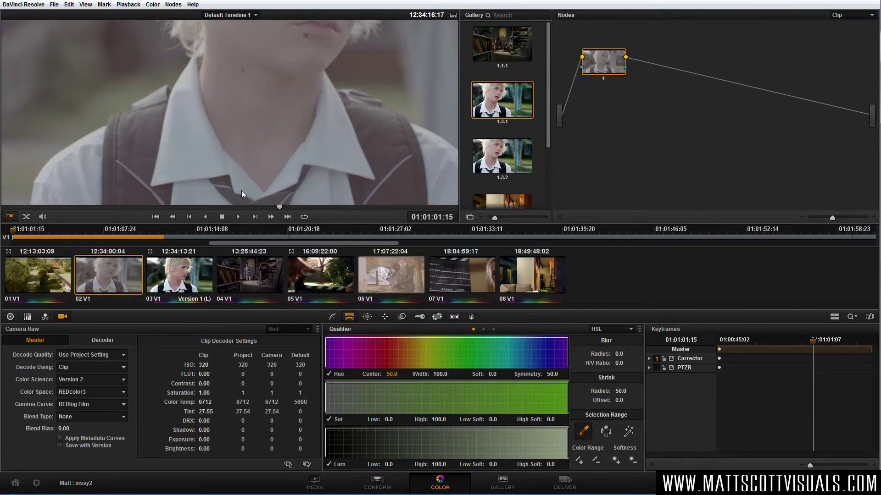
{"action": "scroll", "coordinate": [247, 173], "scroll_direction": "down", "scroll_amount": 5}
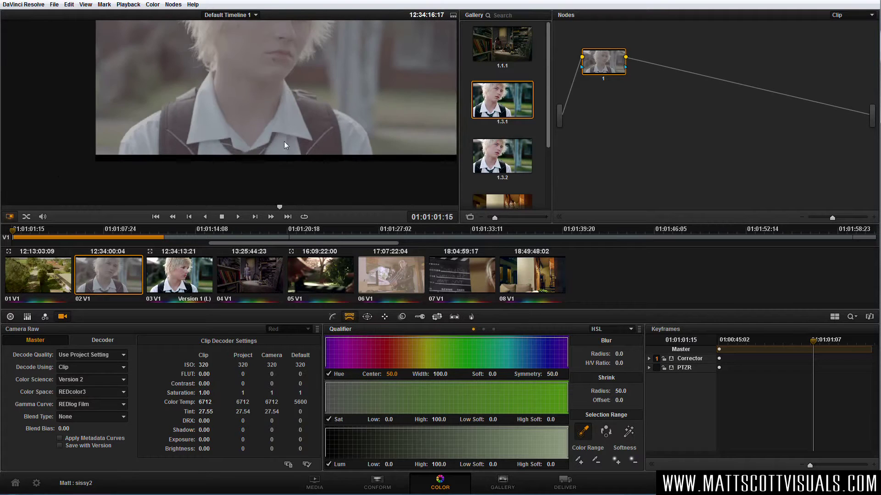
{"action": "scroll", "coordinate": [314, 168], "scroll_direction": "up", "scroll_amount": 4}
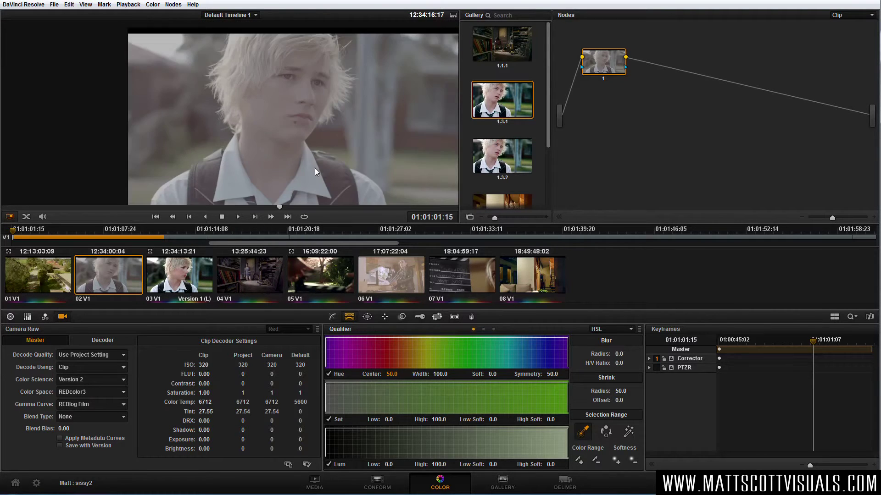
Show the video scopes with only the Waveform in a 1 UP layout
{"action": "right_click", "coordinate": [359, 131]}
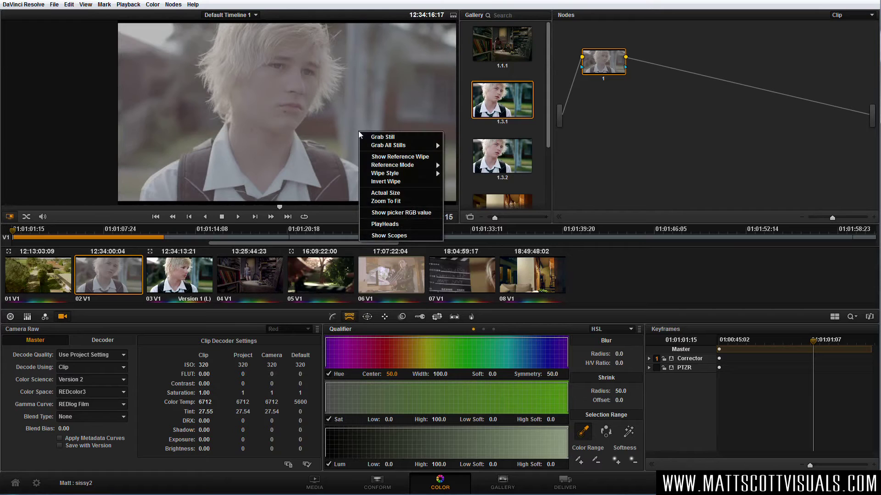
{"action": "left_click", "coordinate": [392, 236]}
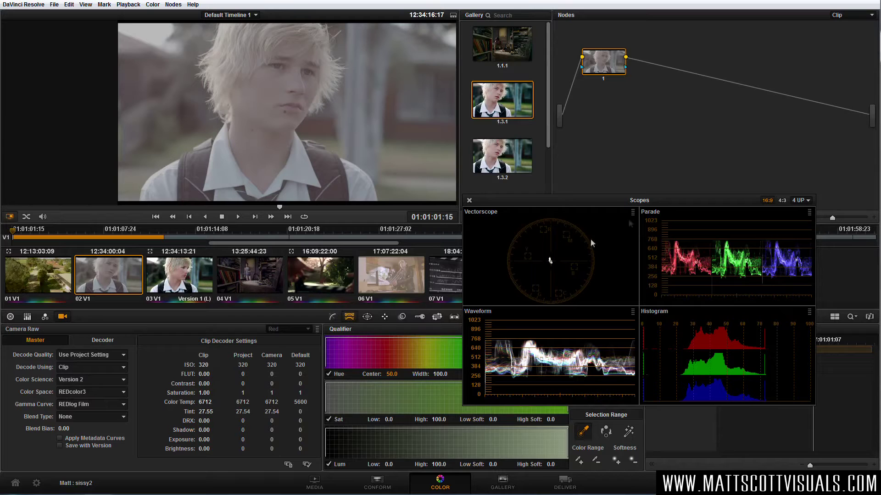
{"action": "left_click", "coordinate": [632, 212]}
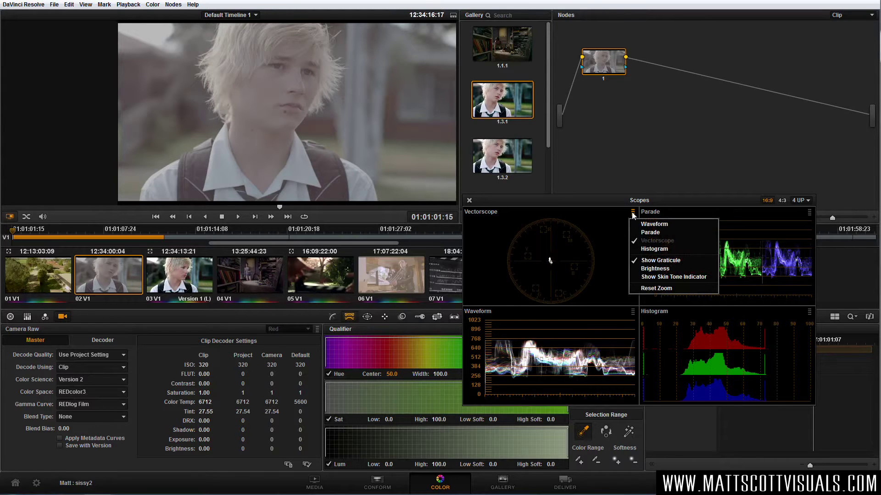
{"action": "left_click", "coordinate": [657, 224]}
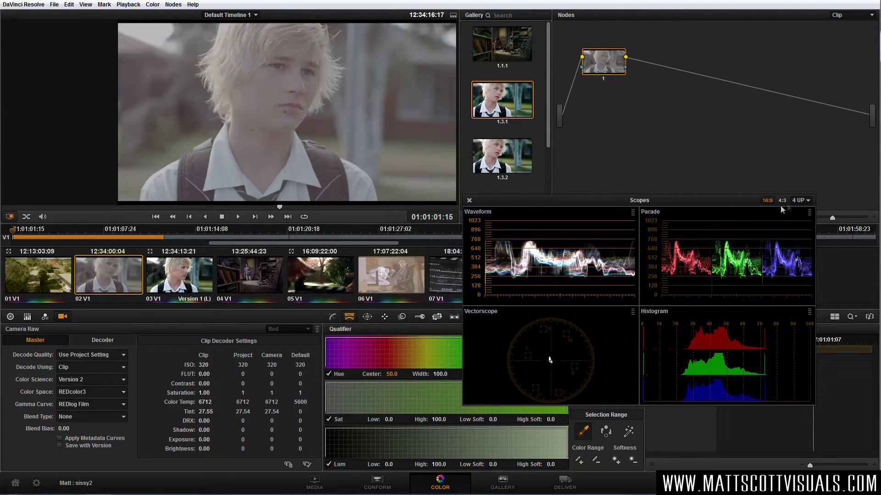
{"action": "left_click", "coordinate": [801, 201]}
{"action": "left_click", "coordinate": [799, 208]}
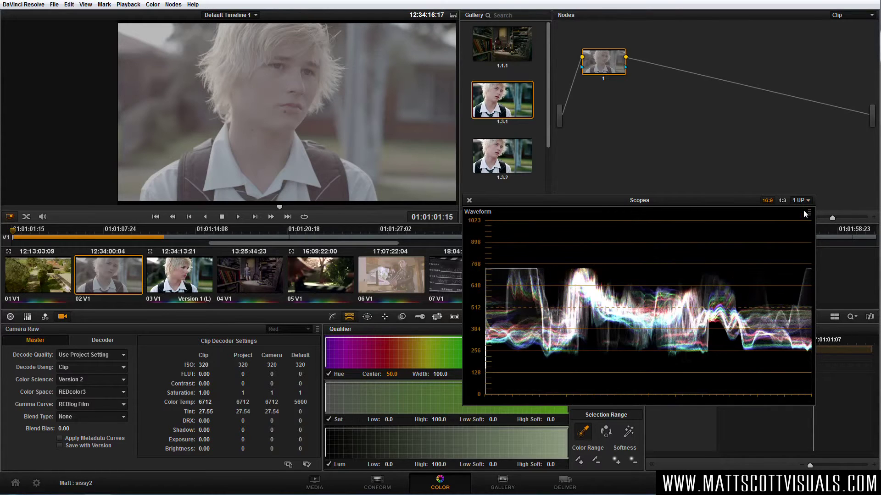
Enlarge and reposition the waveform scope window over the node and gallery area, and bring up the 3 Way Color wheels
{"action": "left_click_drag", "start_coordinate": [727, 202], "coordinate": [712, 176]}
{"action": "left_click_drag", "start_coordinate": [812, 383], "coordinate": [857, 459]}
{"action": "left_click_drag", "start_coordinate": [788, 174], "coordinate": [709, 123]}
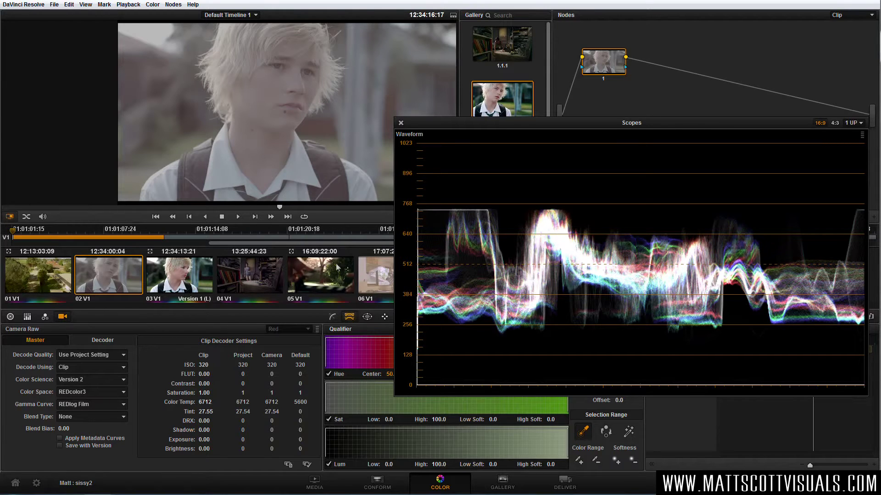
{"action": "left_click", "coordinate": [10, 317]}
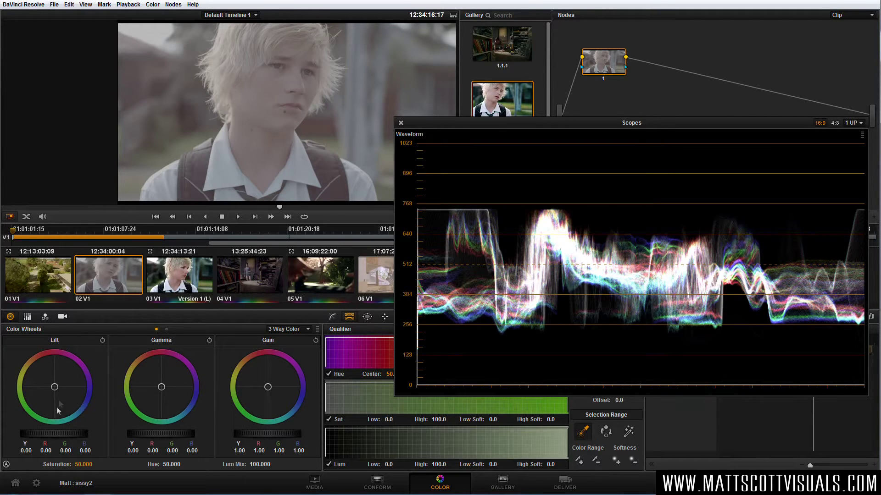
{"action": "left_click_drag", "start_coordinate": [51, 388], "coordinate": [102, 344]}
{"action": "left_click", "coordinate": [102, 341]}
{"action": "mouse_move", "coordinate": [55, 386]}
{"action": "left_mouse_down"}
{"action": "mouse_move", "coordinate": [57, 406]}
{"action": "mouse_move", "coordinate": [42, 376]}
{"action": "left_mouse_up"}
{"action": "left_click", "coordinate": [102, 342]}
{"action": "left_click_drag", "start_coordinate": [161, 386], "coordinate": [184, 377]}
{"action": "left_click_drag", "start_coordinate": [259, 391], "coordinate": [245, 370]}
{"action": "left_click", "coordinate": [316, 340]}
{"action": "left_click", "coordinate": [209, 340]}
{"action": "left_click_drag", "start_coordinate": [56, 435], "coordinate": [80, 441]}
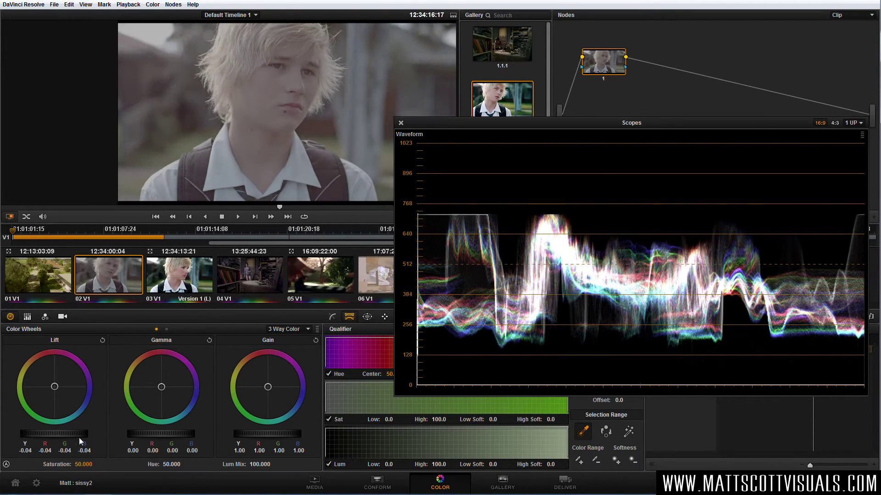
{"action": "left_click", "coordinate": [103, 341]}
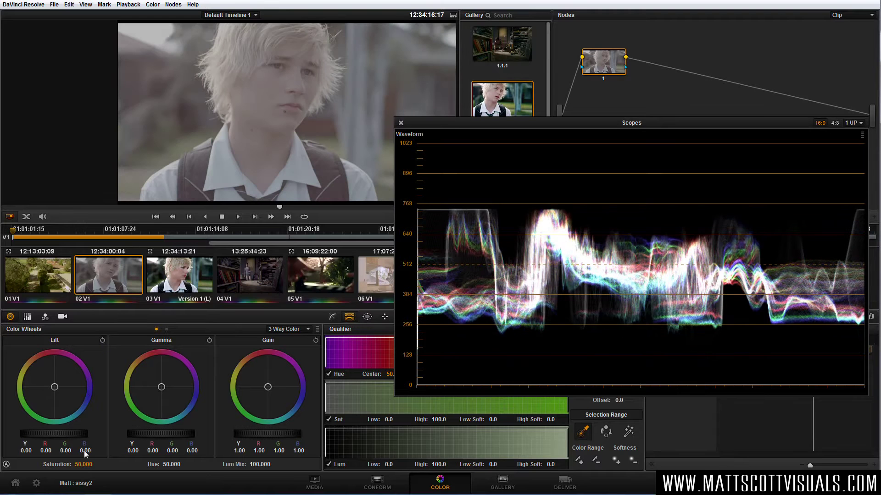
Lower clip 02's Lift to -0.14 and shift its color balance away from red to R -0.17, G -0.14, B -0.15
{"action": "left_click_drag", "start_coordinate": [73, 436], "coordinate": [15, 436]}
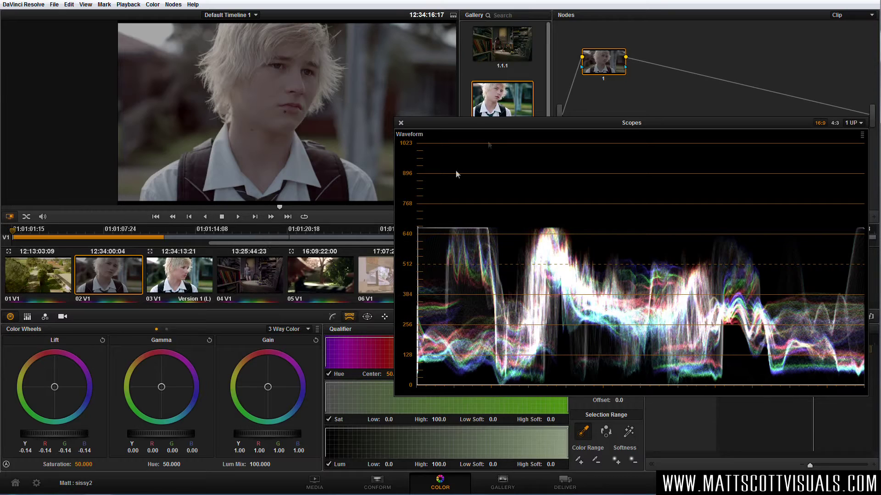
{"action": "left_click_drag", "start_coordinate": [523, 123], "coordinate": [508, 169]}
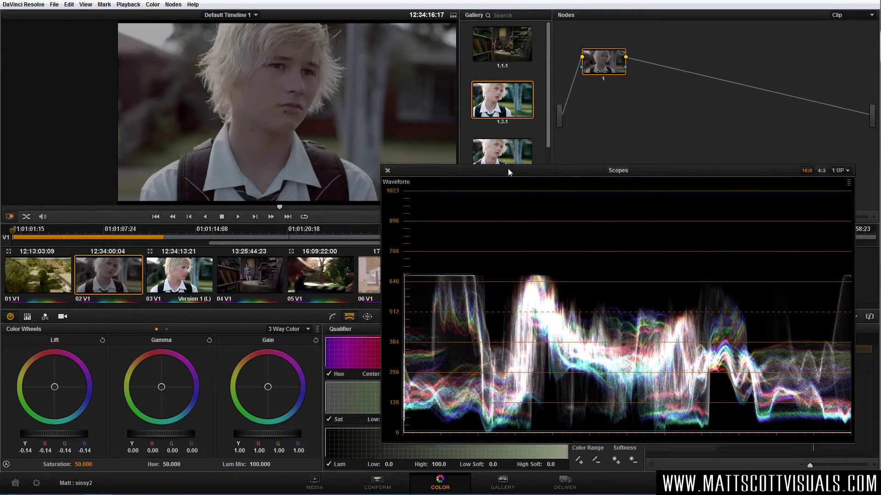
{"action": "mouse_move", "coordinate": [56, 432]}
{"action": "left_mouse_down"}
{"action": "mouse_move", "coordinate": [75, 434]}
{"action": "mouse_move", "coordinate": [48, 435]}
{"action": "left_mouse_up"}
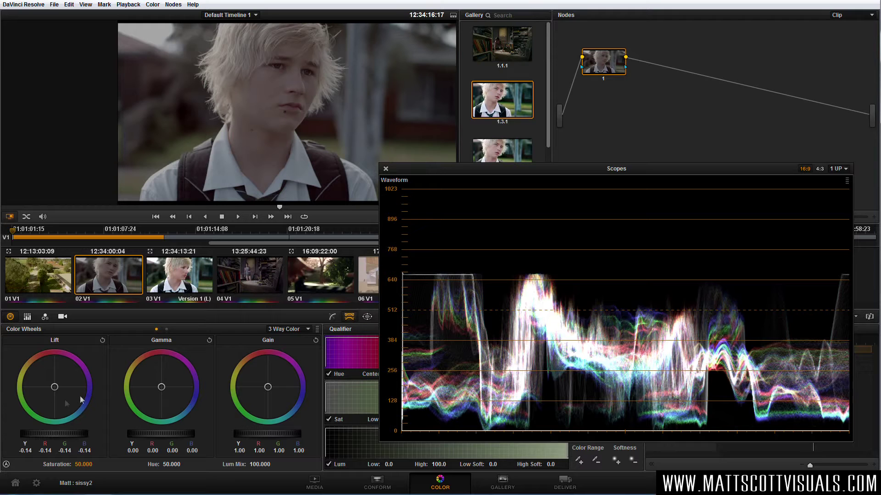
{"action": "mouse_move", "coordinate": [53, 388]}
{"action": "left_mouse_down"}
{"action": "mouse_move", "coordinate": [36, 387]}
{"action": "mouse_move", "coordinate": [67, 392]}
{"action": "mouse_move", "coordinate": [45, 391]}
{"action": "mouse_move", "coordinate": [60, 393]}
{"action": "mouse_move", "coordinate": [63, 403]}
{"action": "mouse_move", "coordinate": [54, 402]}
{"action": "left_mouse_up"}
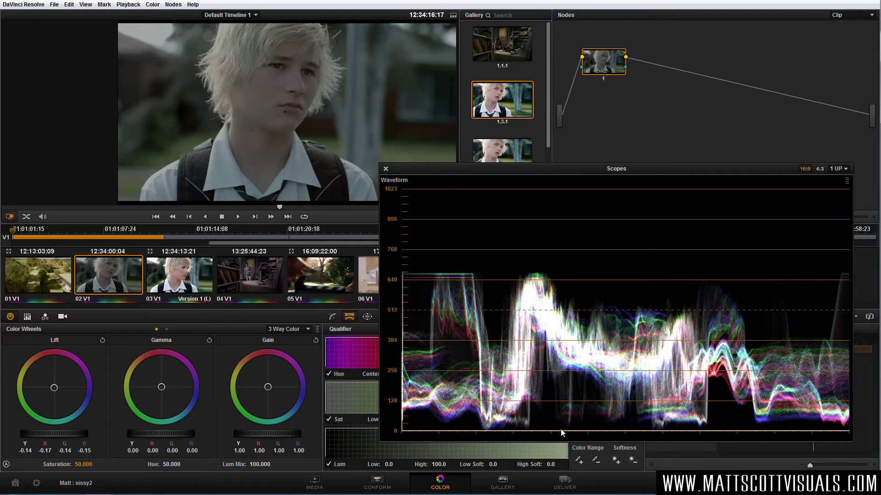
Raise the Gain to 1.37 and neutralize the highlights with R 1.38, G 1.37, B 1.37, keeping the waveform scope in view
{"action": "left_click_drag", "start_coordinate": [504, 169], "coordinate": [412, 208]}
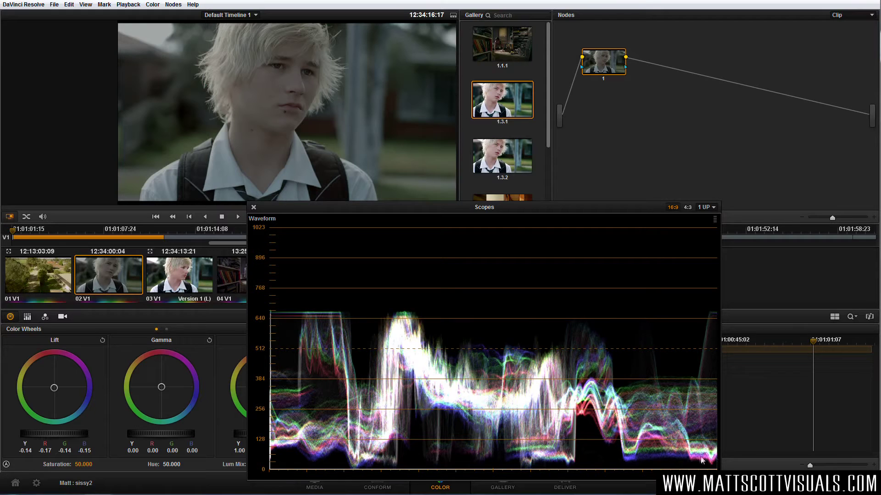
{"action": "left_click_drag", "start_coordinate": [424, 208], "coordinate": [501, 204]}
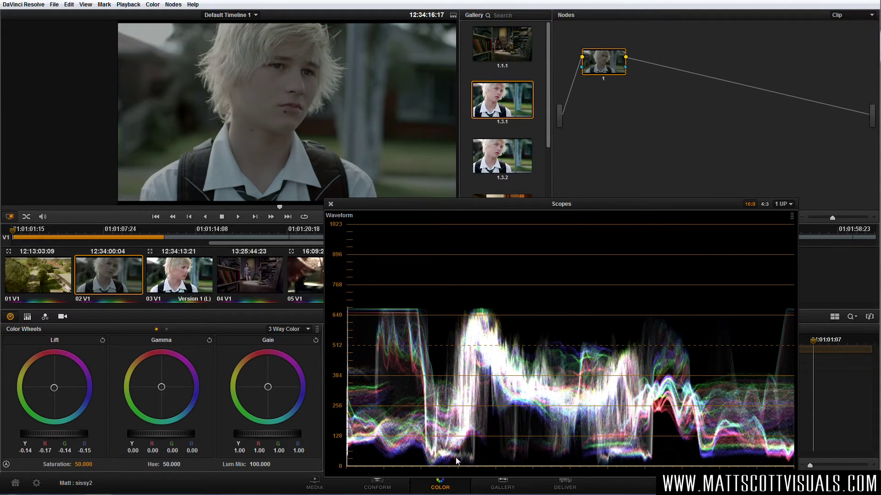
{"action": "left_click_drag", "start_coordinate": [481, 202], "coordinate": [531, 144]}
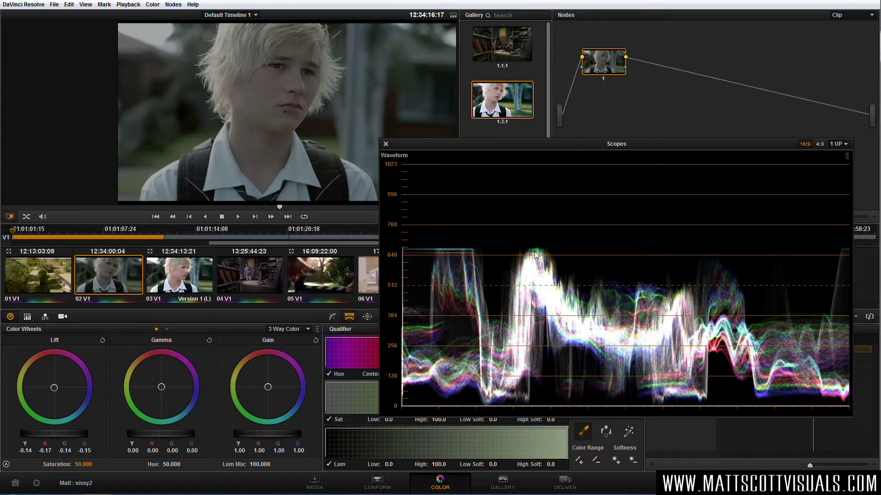
{"action": "left_click_drag", "start_coordinate": [264, 390], "coordinate": [270, 387]}
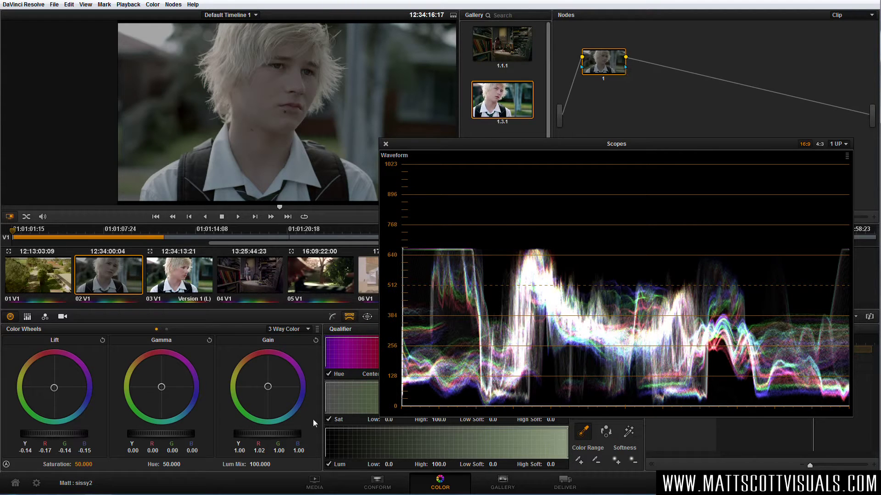
{"action": "left_click_drag", "start_coordinate": [260, 435], "coordinate": [400, 441]}
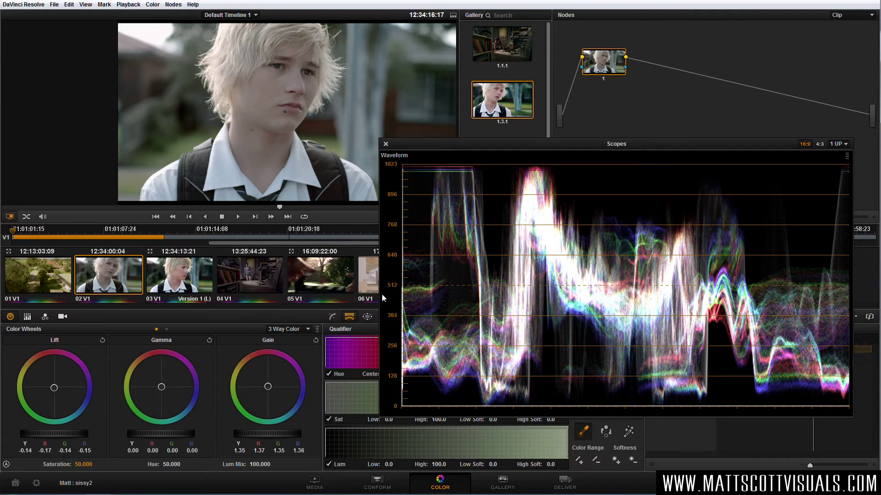
{"action": "left_click_drag", "start_coordinate": [268, 387], "coordinate": [269, 391]}
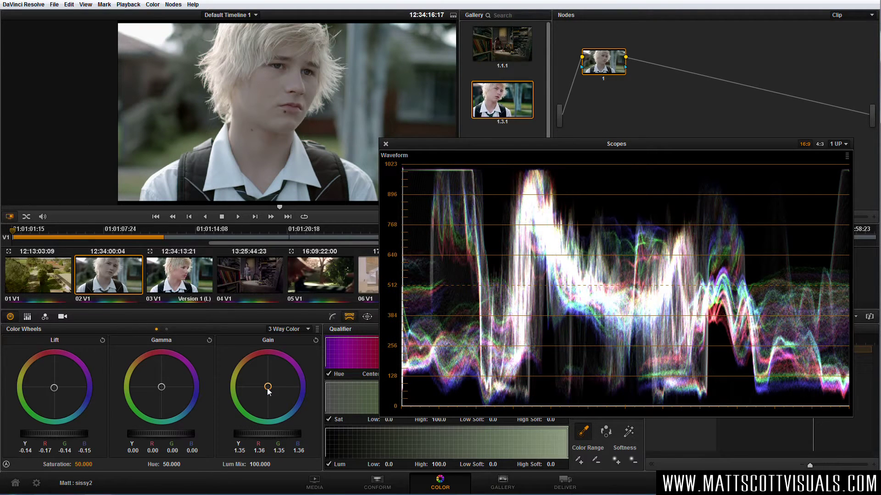
{"action": "left_click_drag", "start_coordinate": [273, 433], "coordinate": [286, 432]}
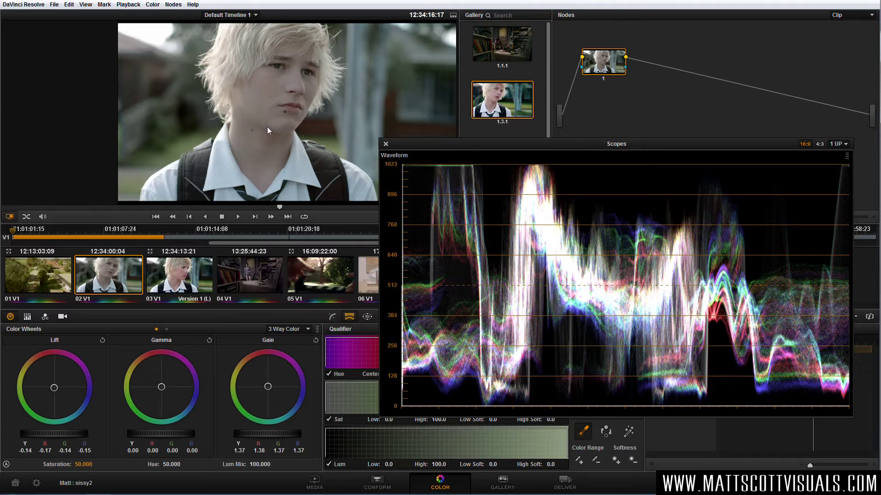
Shift the Gamma balance slightly toward magenta with R 0.01 and B 0.01, and check the graded frame full screen
{"action": "left_click_drag", "start_coordinate": [470, 145], "coordinate": [461, 156]}
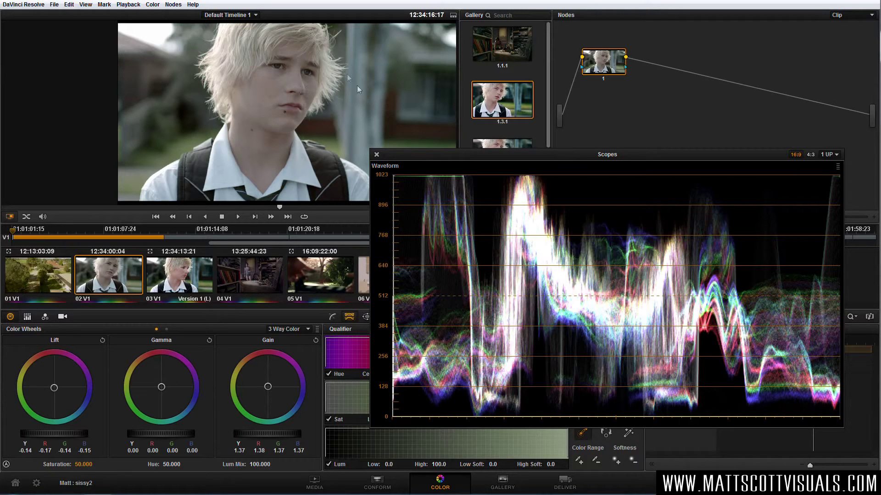
{"action": "left_click_drag", "start_coordinate": [398, 154], "coordinate": [430, 172]}
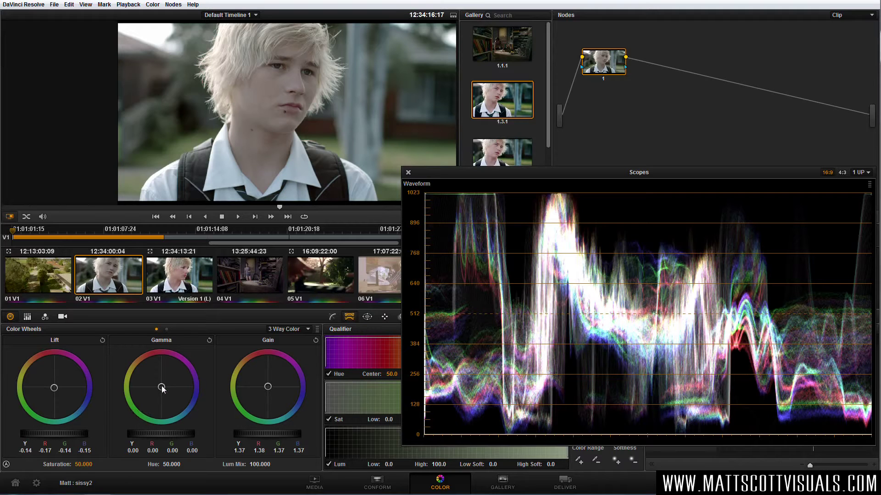
{"action": "left_click_drag", "start_coordinate": [161, 387], "coordinate": [170, 380]}
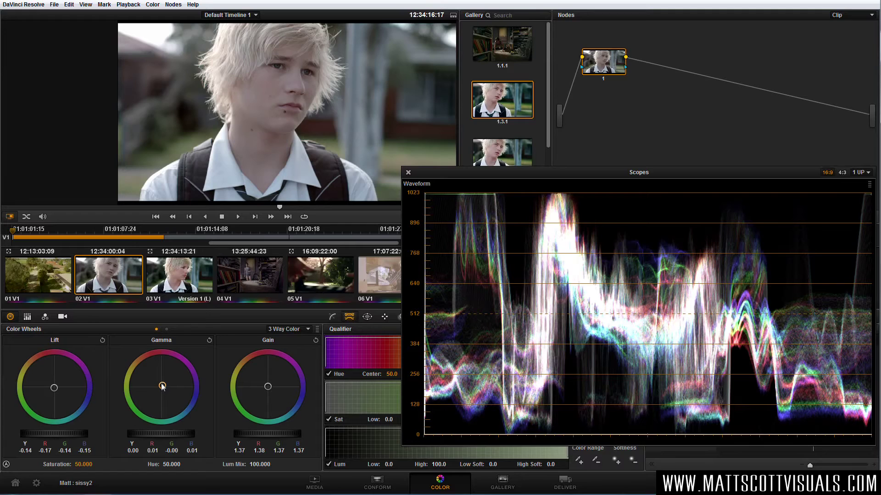
{"action": "key", "text": "ctrl+f"}
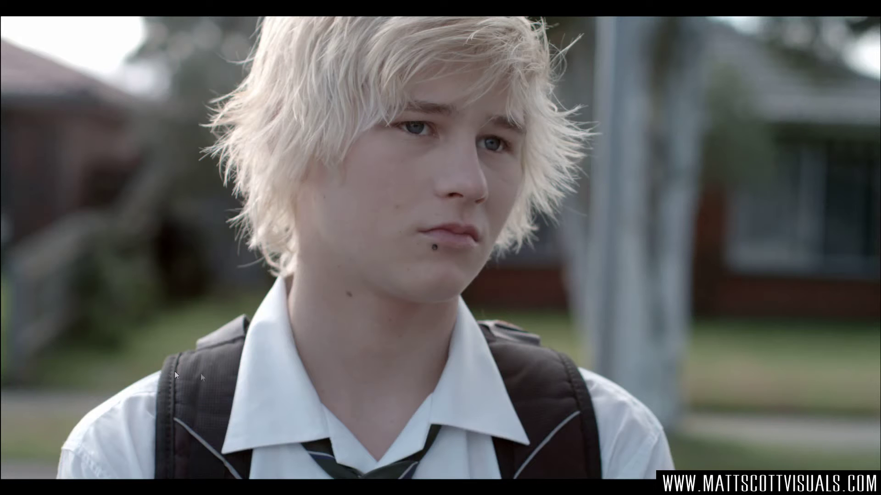
{"action": "key", "text": "ctrl+f"}
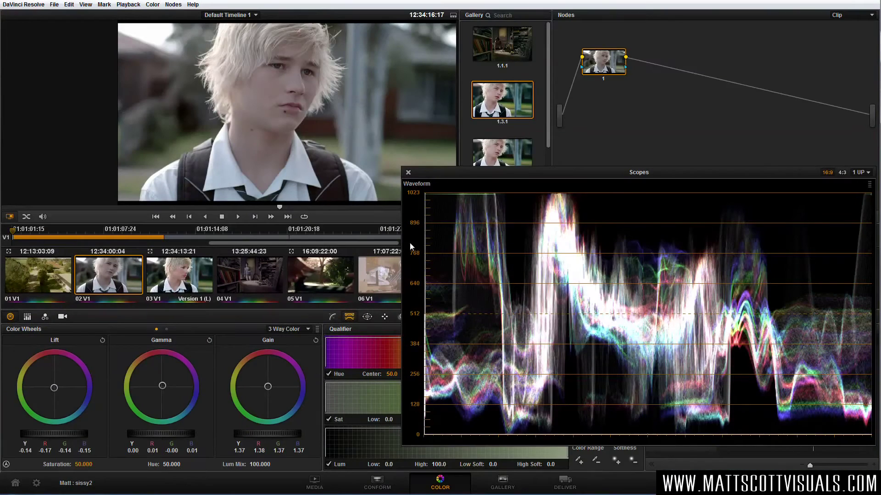
Close the scopes and compare clip 02's balanced frame with gallery still 1.3.1 using a reference wipe
{"action": "left_click", "coordinate": [408, 173]}
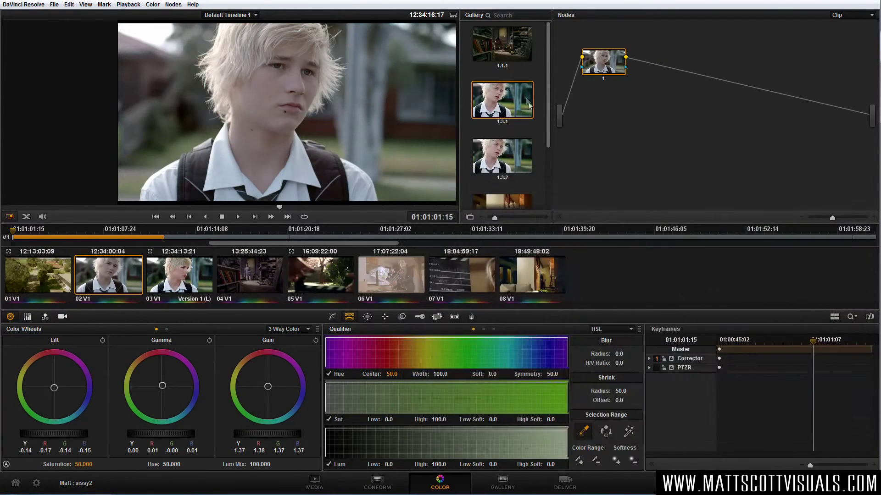
{"action": "left_click", "coordinate": [499, 101]}
{"action": "left_click_drag", "start_coordinate": [327, 117], "coordinate": [283, 122]}
{"action": "key", "text": "ctrl+f"}
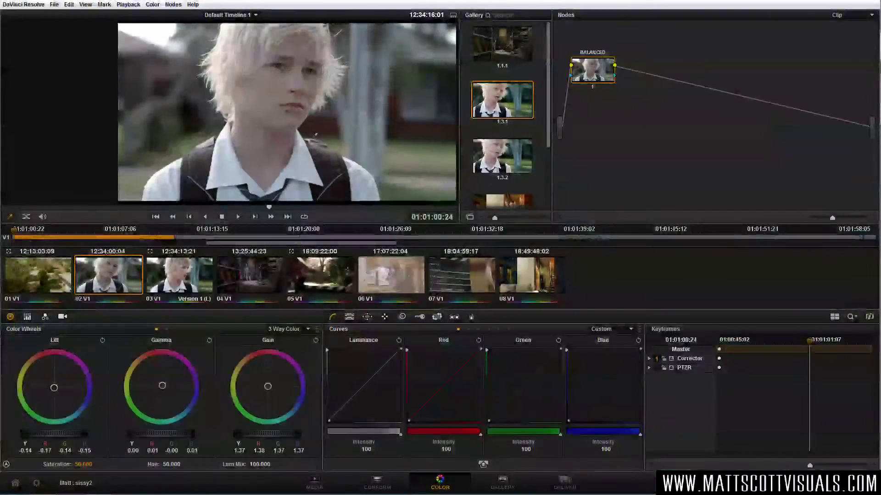
Add a serial node after the BALANCED node and arrange both, with node 2 above and to the right
{"action": "left_click_drag", "start_coordinate": [593, 65], "coordinate": [594, 85]}
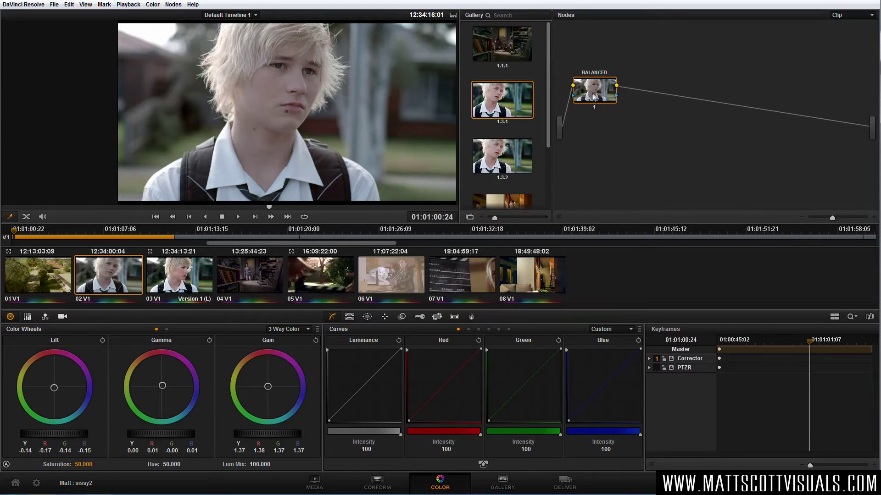
{"action": "key", "text": "alt+s"}
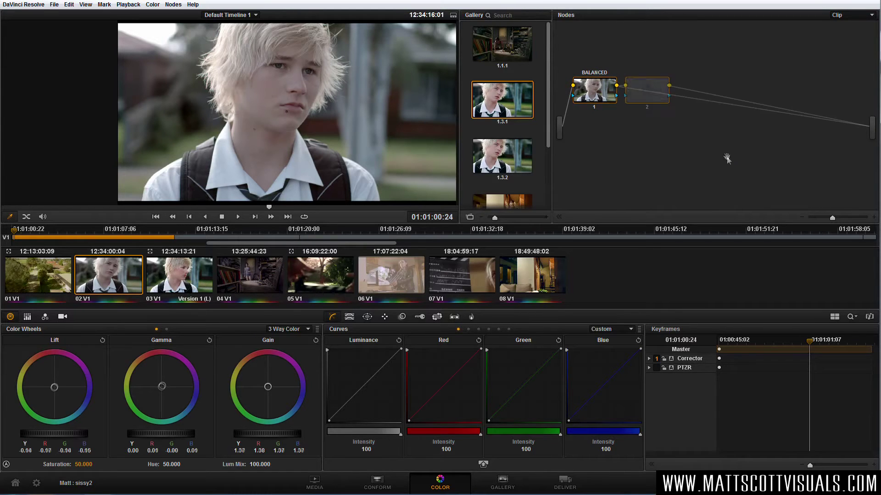
{"action": "left_click_drag", "start_coordinate": [597, 95], "coordinate": [592, 129]}
{"action": "left_click_drag", "start_coordinate": [652, 97], "coordinate": [671, 96]}
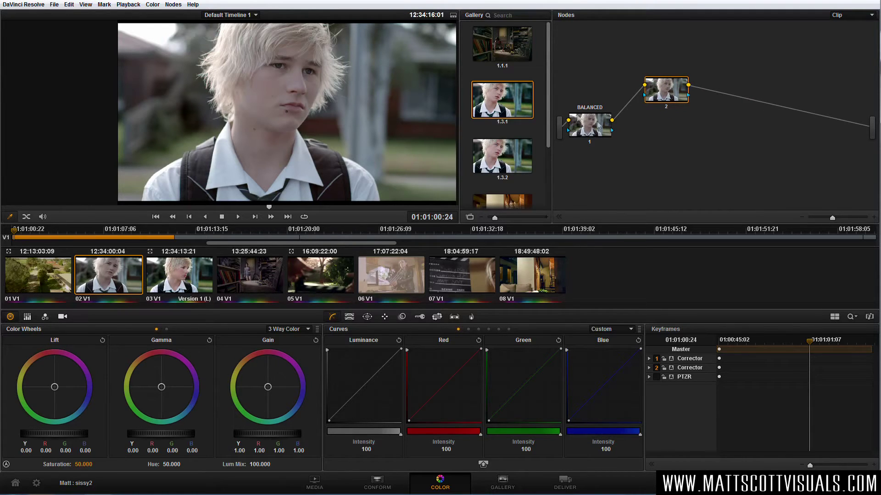
{"action": "left_click_drag", "start_coordinate": [597, 127], "coordinate": [595, 129]}
{"action": "left_click_drag", "start_coordinate": [678, 99], "coordinate": [679, 91]}
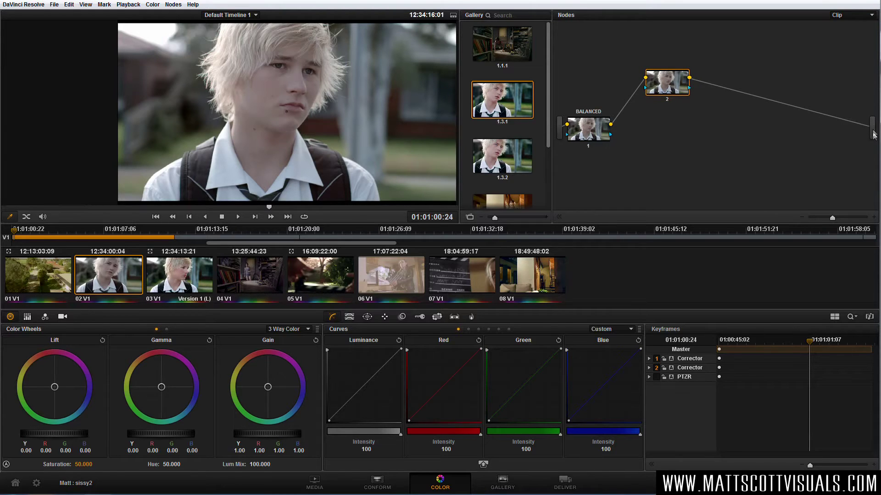
{"action": "left_click_drag", "start_coordinate": [672, 87], "coordinate": [644, 81]}
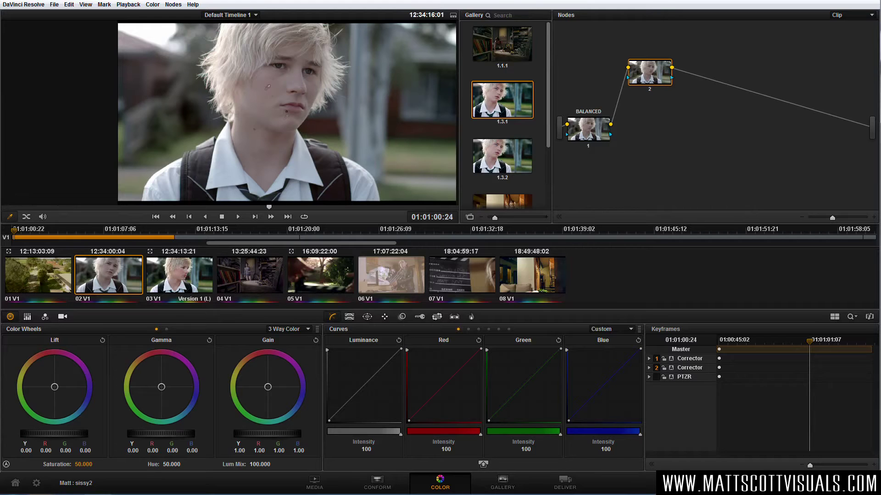
Select the BALANCED node and bring up the HSL Qualifier
{"action": "left_click", "coordinate": [585, 131]}
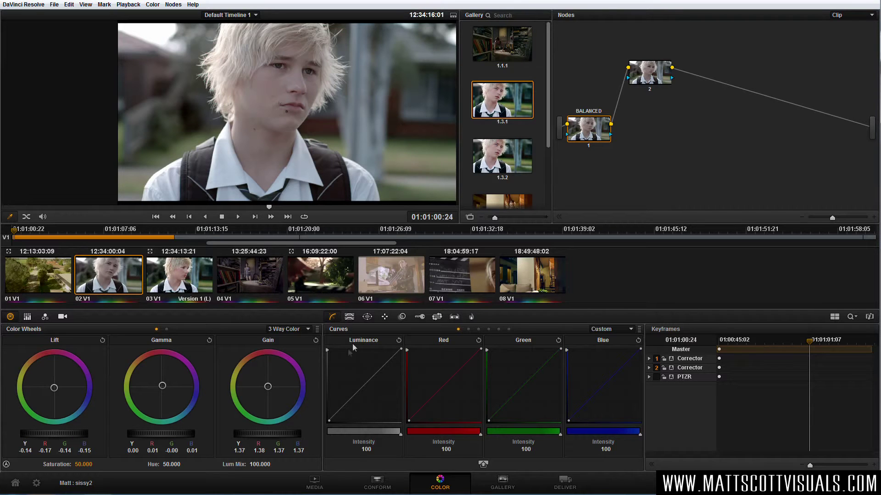
{"action": "left_click", "coordinate": [349, 316]}
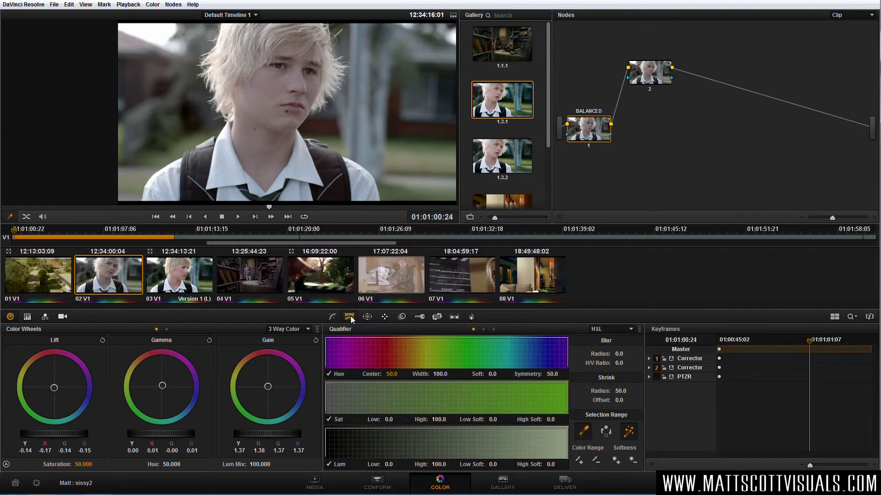
{"action": "left_click", "coordinate": [629, 433]}
{"action": "left_click", "coordinate": [277, 82]}
{"action": "key", "text": "ctrl+z"}
{"action": "left_click", "coordinate": [630, 433]}
Narrow node 2's qualifier hue range to the skin tones with Center 36.3 and Width 26.7
{"action": "left_click", "coordinate": [647, 81]}
{"action": "left_click_drag", "start_coordinate": [443, 375], "coordinate": [372, 375]}
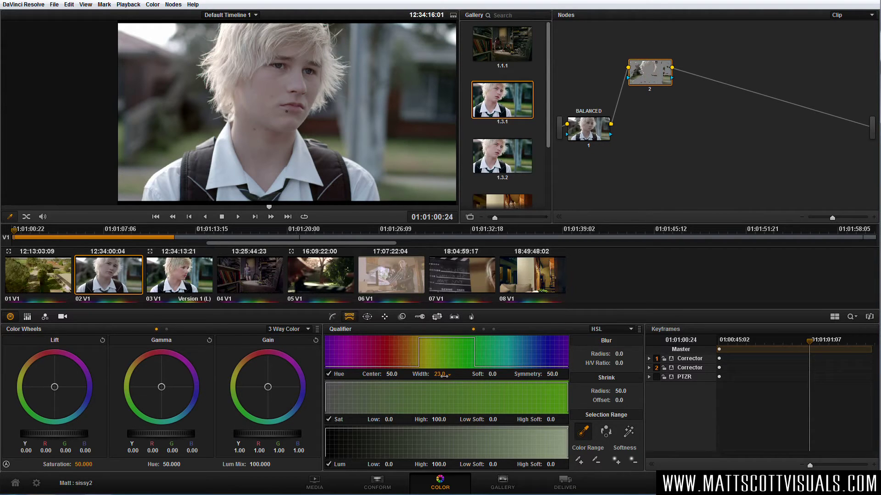
{"action": "left_click_drag", "start_coordinate": [440, 375], "coordinate": [446, 375]}
{"action": "left_click_drag", "start_coordinate": [391, 374], "coordinate": [410, 373]}
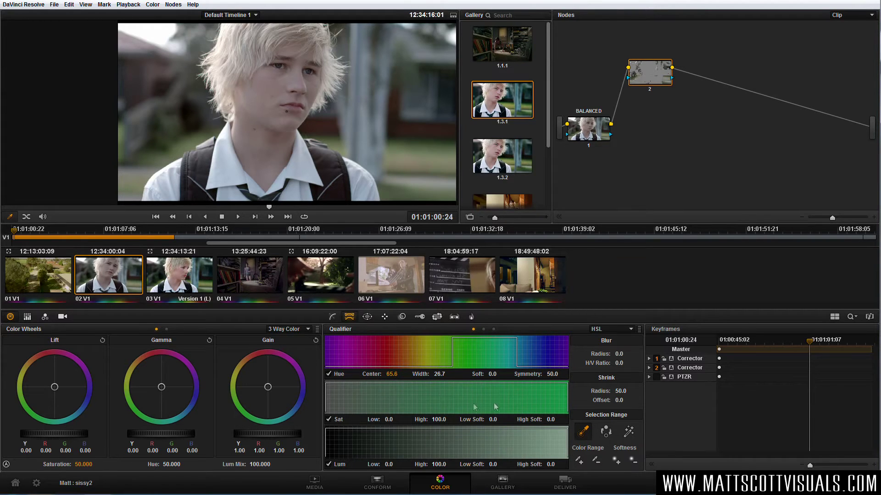
{"action": "mouse_move", "coordinate": [389, 374]}
{"action": "left_mouse_down"}
{"action": "mouse_move", "coordinate": [402, 375]}
{"action": "mouse_move", "coordinate": [372, 374]}
{"action": "mouse_move", "coordinate": [389, 375]}
{"action": "mouse_move", "coordinate": [382, 375]}
{"action": "left_mouse_up"}
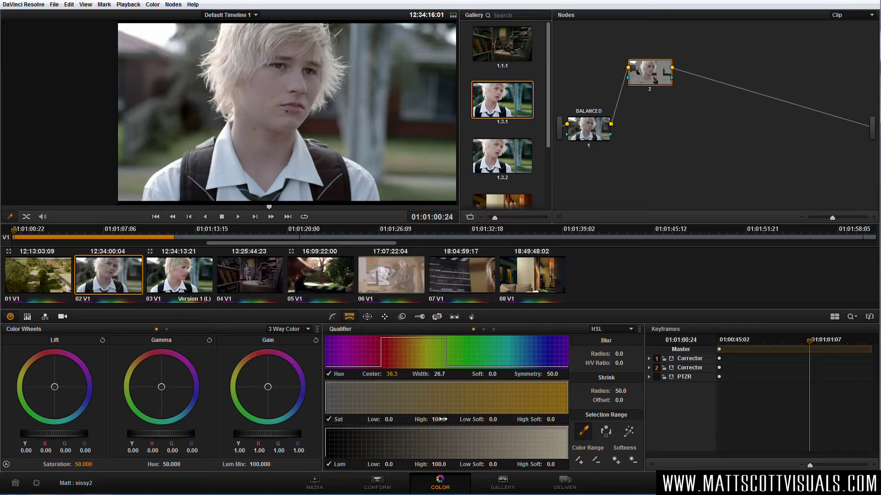
Limit node 2's qualifier saturation range to a High of 26.8
{"action": "left_click_drag", "start_coordinate": [441, 420], "coordinate": [454, 420]}
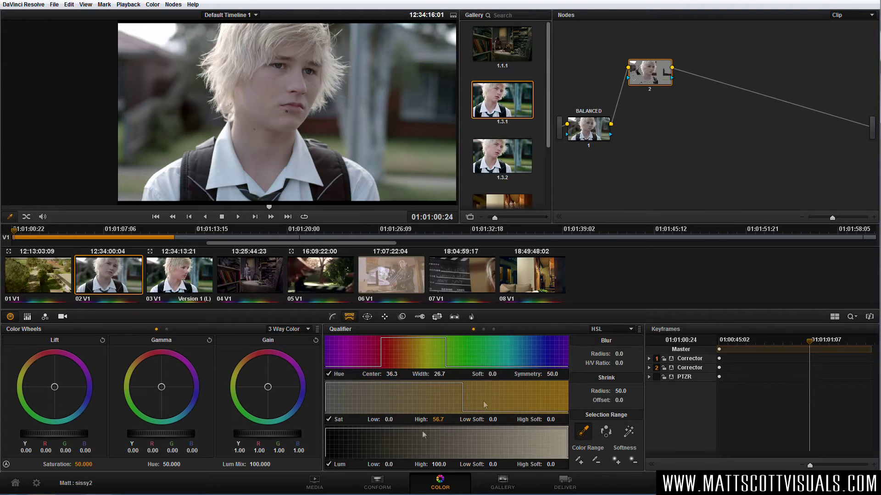
{"action": "left_click_drag", "start_coordinate": [438, 420], "coordinate": [444, 420]}
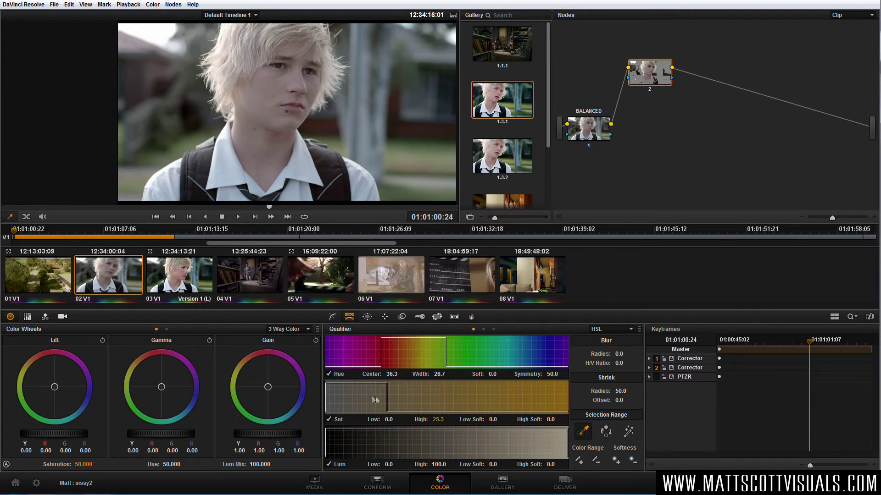
{"action": "left_click", "coordinate": [389, 419]}
Restrict node 2's qualifier luminance range to Low 58.1 and High 64.0, with the selection highlighted in the viewer
{"action": "mouse_move", "coordinate": [389, 464]}
{"action": "left_mouse_down"}
{"action": "mouse_move", "coordinate": [437, 464]}
{"action": "mouse_move", "coordinate": [404, 464]}
{"action": "left_mouse_up"}
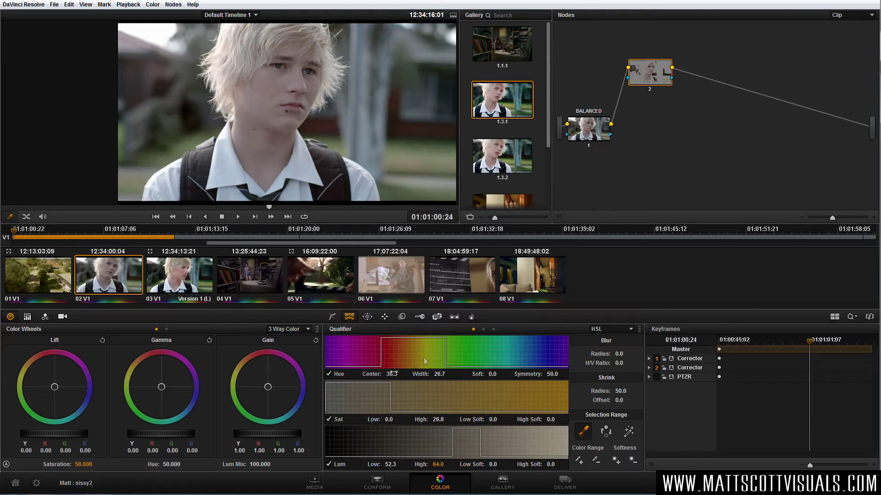
{"action": "left_click", "coordinate": [629, 433]}
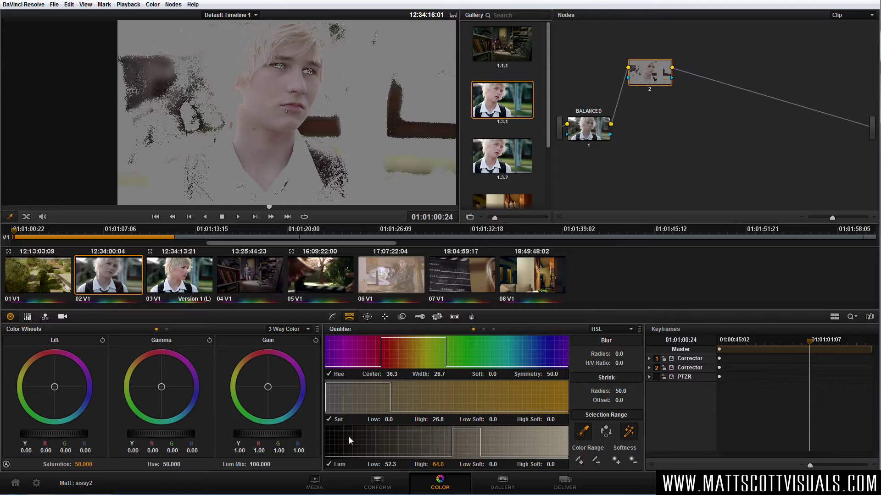
{"action": "left_click_drag", "start_coordinate": [390, 464], "coordinate": [415, 464]}
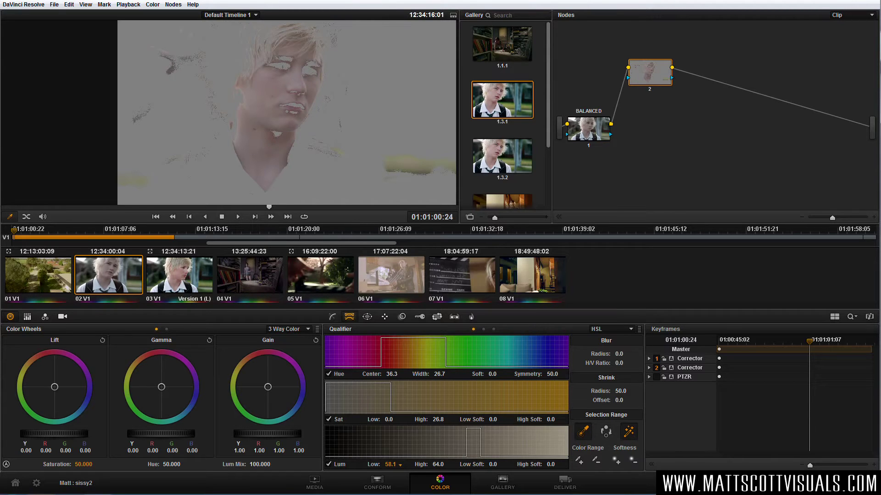
Check node 2's matte enlarged, then narrow its qualifier hue range to Center 30.3 and Width 22.3
{"action": "key", "text": "ctrl+f"}
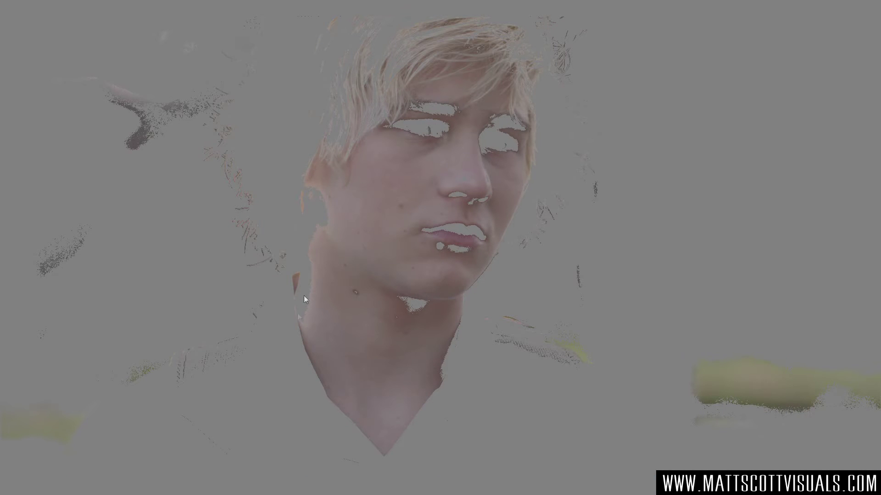
{"action": "key", "text": "ctrl+f"}
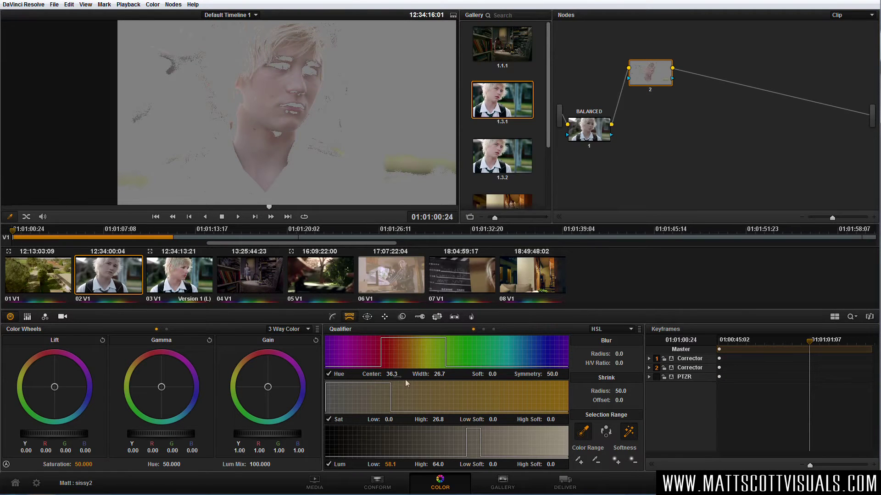
{"action": "left_click_drag", "start_coordinate": [441, 374], "coordinate": [429, 375]}
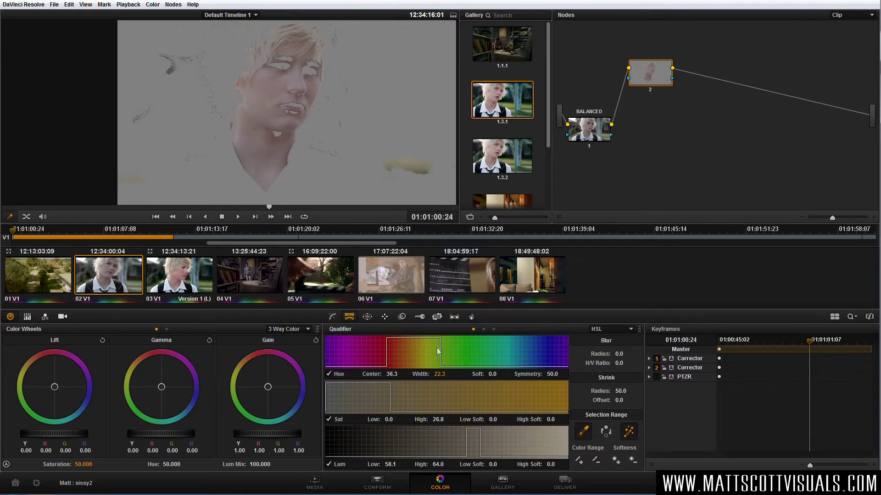
{"action": "left_click_drag", "start_coordinate": [392, 374], "coordinate": [381, 374]}
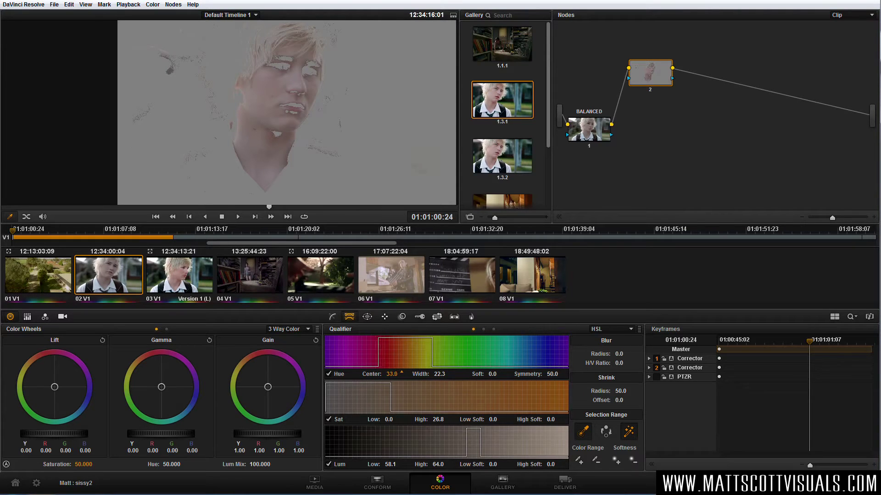
{"action": "left_click_drag", "start_coordinate": [402, 373], "coordinate": [399, 374]}
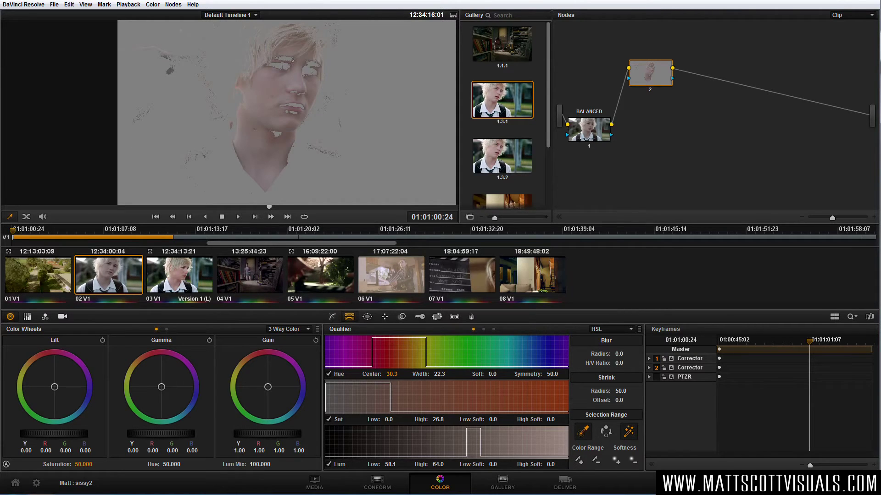
Refine the upper end of node 2's qualifier luminance range to High 62.6 with a High Soft of 4.2
{"action": "scroll", "coordinate": [293, 60], "scroll_direction": "up", "scroll_amount": 2}
{"action": "left_click_drag", "start_coordinate": [294, 60], "coordinate": [316, 111]}
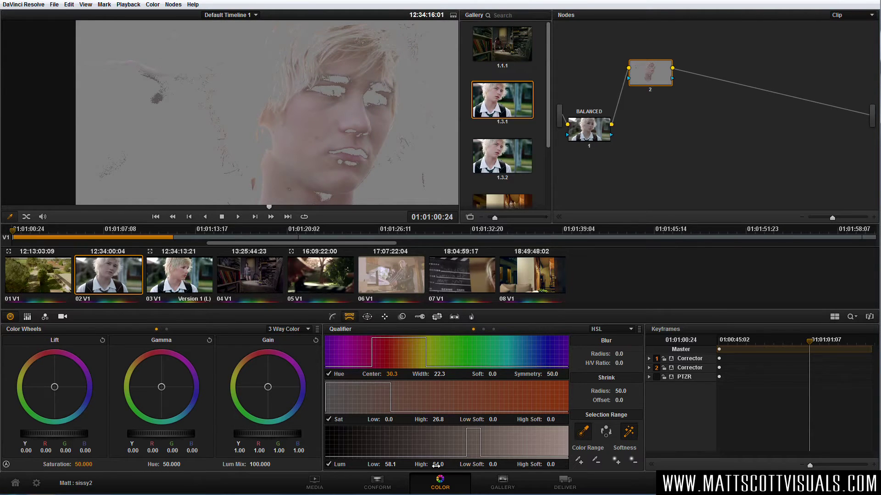
{"action": "mouse_move", "coordinate": [437, 465]}
{"action": "left_mouse_down"}
{"action": "mouse_move", "coordinate": [453, 466]}
{"action": "mouse_move", "coordinate": [433, 464]}
{"action": "left_mouse_up"}
{"action": "scroll", "coordinate": [380, 189], "scroll_direction": "down", "scroll_amount": 3}
{"action": "scroll", "coordinate": [333, 157], "scroll_direction": "up", "scroll_amount": 1}
{"action": "left_click_drag", "start_coordinate": [333, 156], "coordinate": [334, 143]}
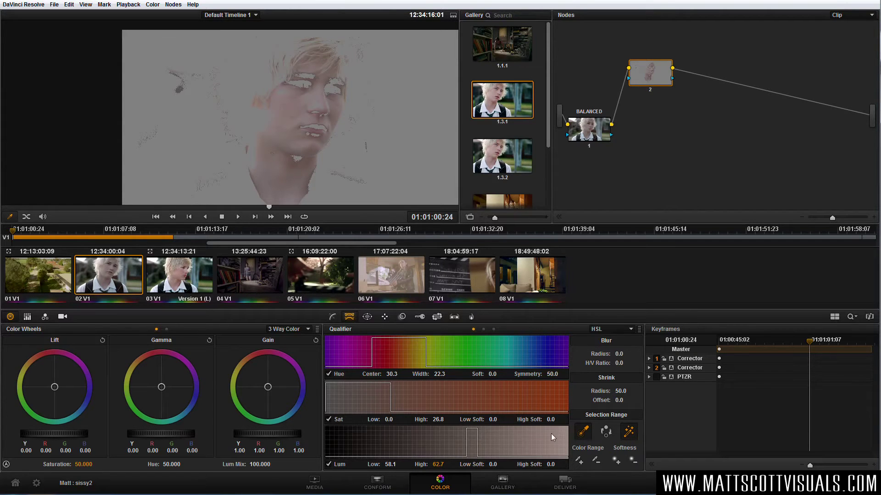
{"action": "left_click_drag", "start_coordinate": [551, 465], "coordinate": [559, 464]}
{"action": "left_click_drag", "start_coordinate": [445, 463], "coordinate": [445, 462]}
Soften node 2's qualifier with a blur radius of 55.8 and extend its luminance range to a Low of 54.3
{"action": "left_click_drag", "start_coordinate": [624, 354], "coordinate": [631, 352]}
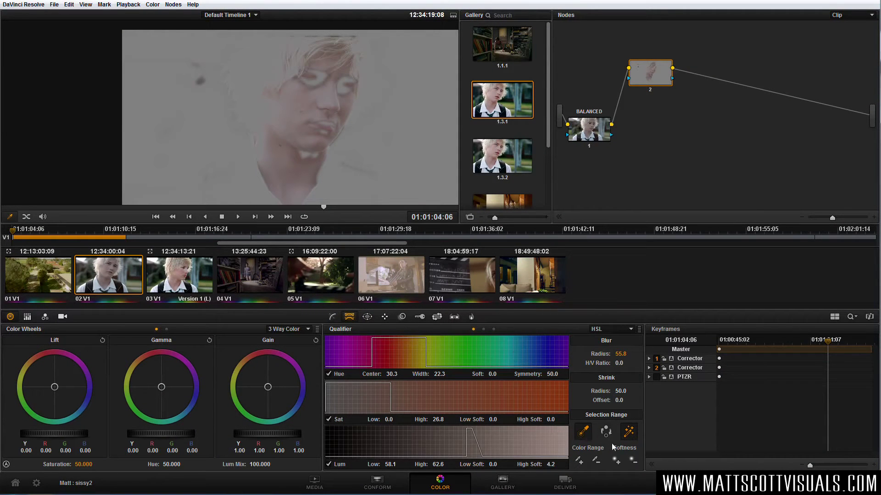
{"action": "scroll", "coordinate": [321, 90], "scroll_direction": "up", "scroll_amount": 1}
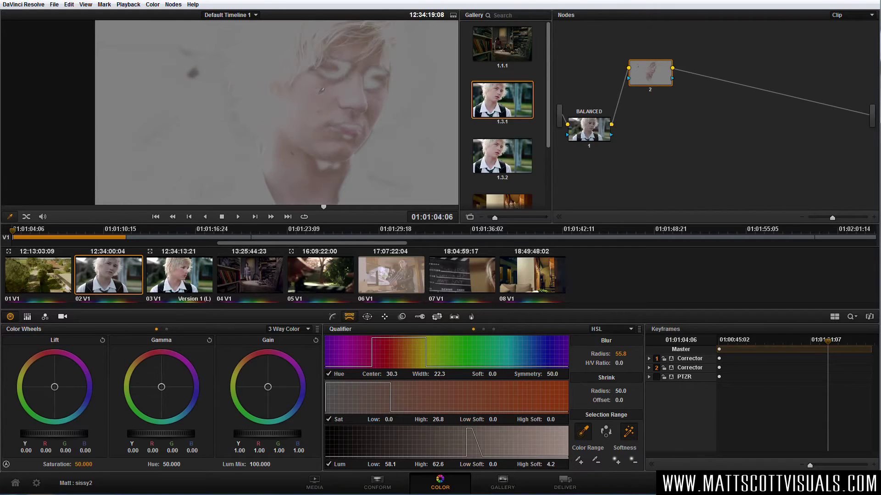
{"action": "scroll", "coordinate": [351, 131], "scroll_direction": "up", "scroll_amount": 1}
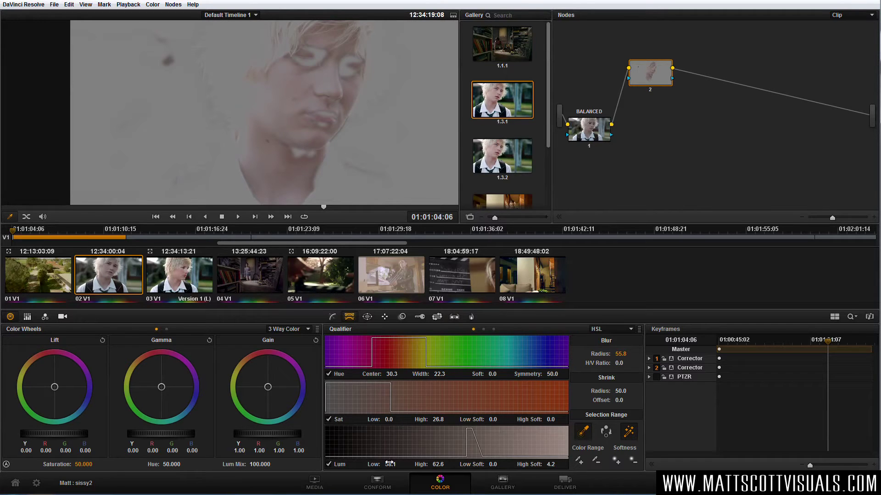
{"action": "mouse_move", "coordinate": [390, 463]}
{"action": "left_mouse_down"}
{"action": "mouse_move", "coordinate": [376, 464]}
{"action": "mouse_move", "coordinate": [404, 464]}
{"action": "mouse_move", "coordinate": [389, 463]}
{"action": "left_mouse_up"}
{"action": "scroll", "coordinate": [370, 139], "scroll_direction": "down", "scroll_amount": 2}
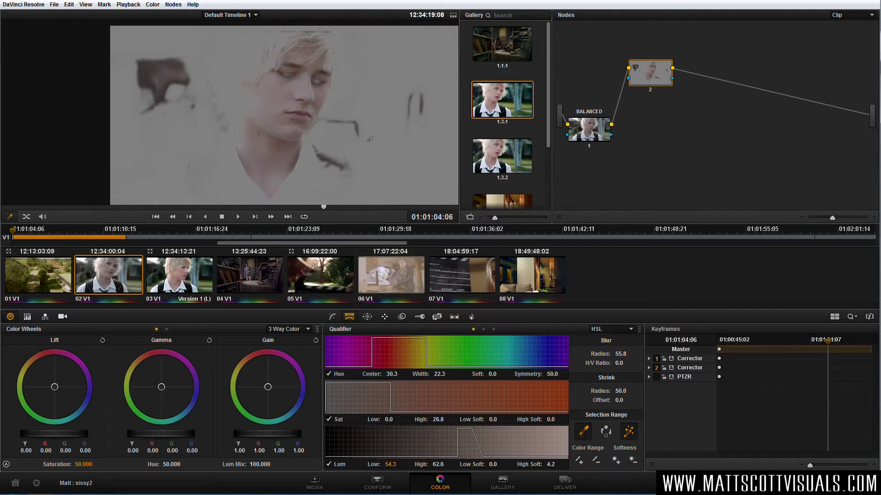
Try to isolate the man's face and neck with a tilted circular window on node 2
{"action": "left_click", "coordinate": [368, 317]}
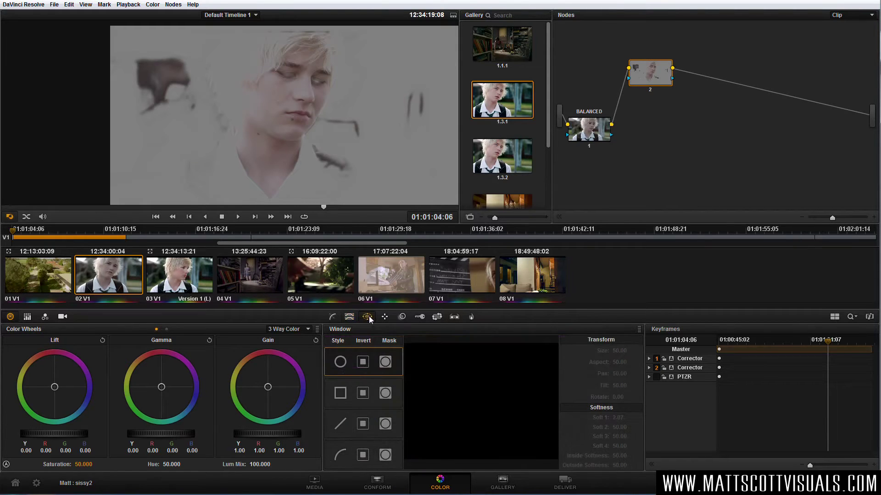
{"action": "left_click", "coordinate": [339, 363]}
{"action": "left_click_drag", "start_coordinate": [303, 146], "coordinate": [285, 164]}
{"action": "left_click_drag", "start_coordinate": [287, 62], "coordinate": [296, 62]}
{"action": "left_click_drag", "start_coordinate": [300, 118], "coordinate": [297, 123]}
{"action": "left_click_drag", "start_coordinate": [265, 162], "coordinate": [259, 181]}
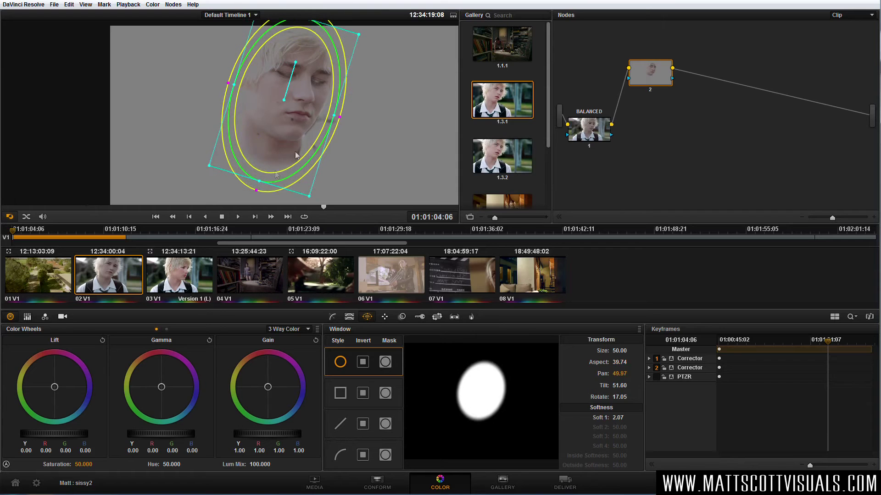
{"action": "left_click_drag", "start_coordinate": [334, 116], "coordinate": [330, 114]}
{"action": "left_click_drag", "start_coordinate": [284, 133], "coordinate": [283, 138]}
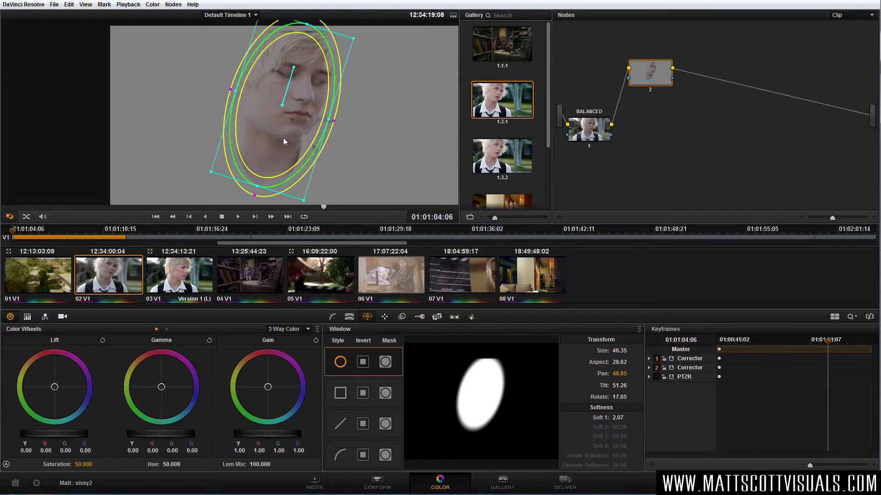
{"action": "left_click_drag", "start_coordinate": [332, 120], "coordinate": [337, 121]}
{"action": "left_click_drag", "start_coordinate": [258, 186], "coordinate": [255, 195]}
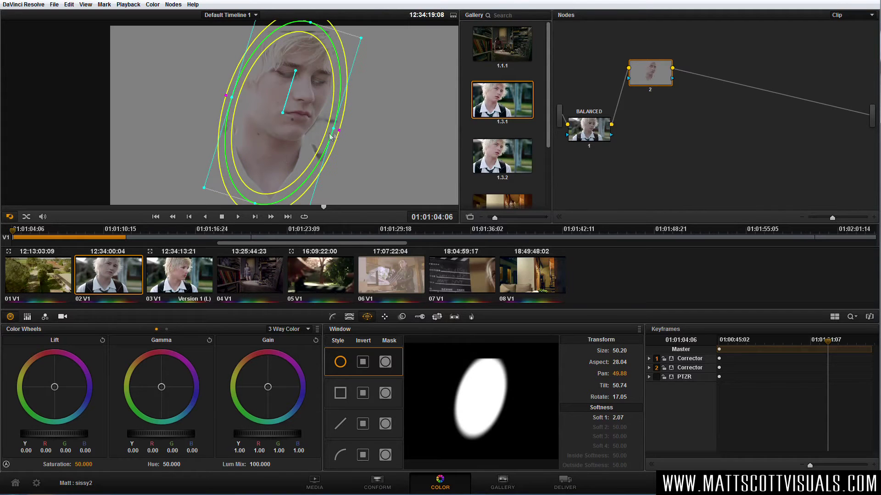
{"action": "left_click_drag", "start_coordinate": [334, 129], "coordinate": [304, 148]}
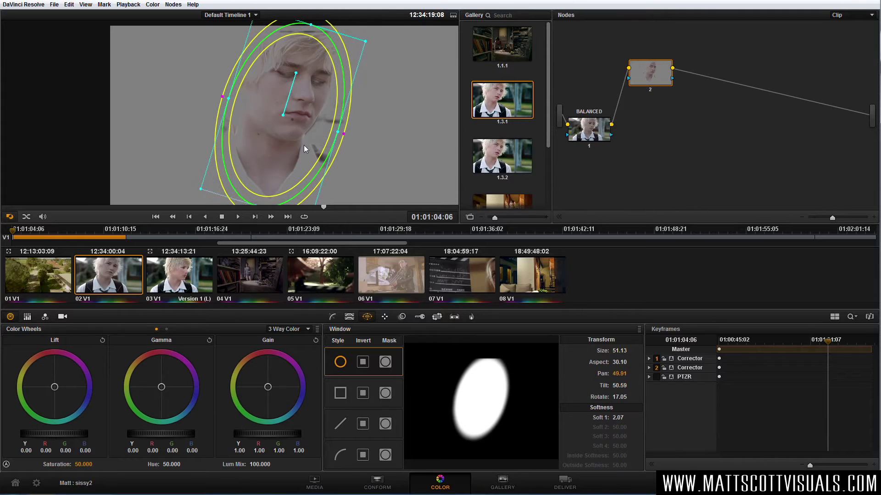
{"action": "left_click", "coordinate": [340, 362]}
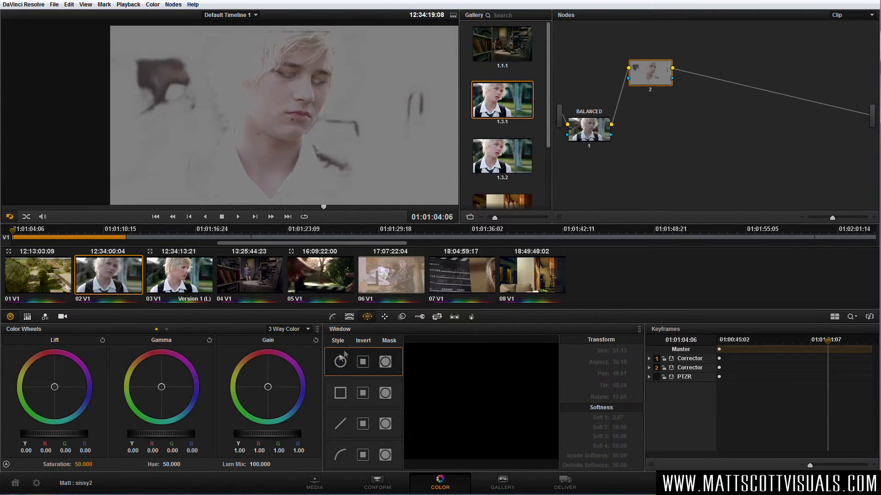
Draw a closed curve window on node 2 around the man's hair, face and neck down to the collar
{"action": "left_click", "coordinate": [341, 456]}
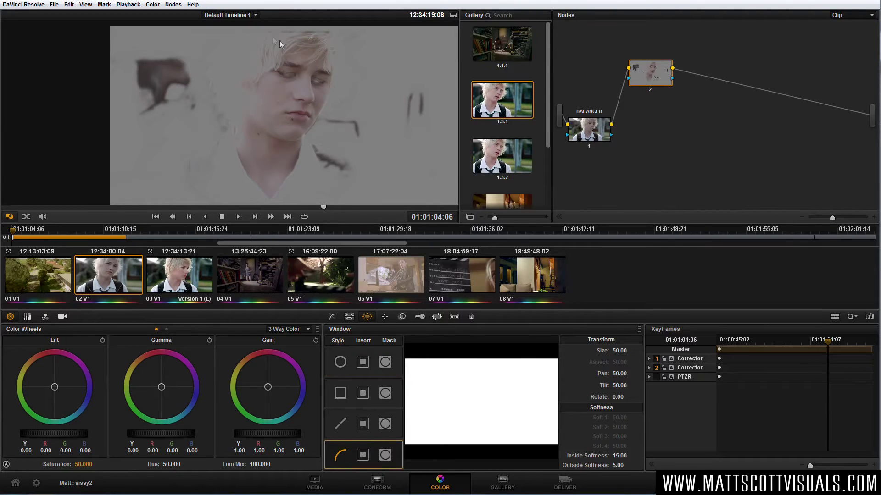
{"action": "left_click", "coordinate": [229, 148]}
{"action": "left_click", "coordinate": [269, 201]}
{"action": "left_click", "coordinate": [302, 162]}
{"action": "left_click", "coordinate": [314, 130]}
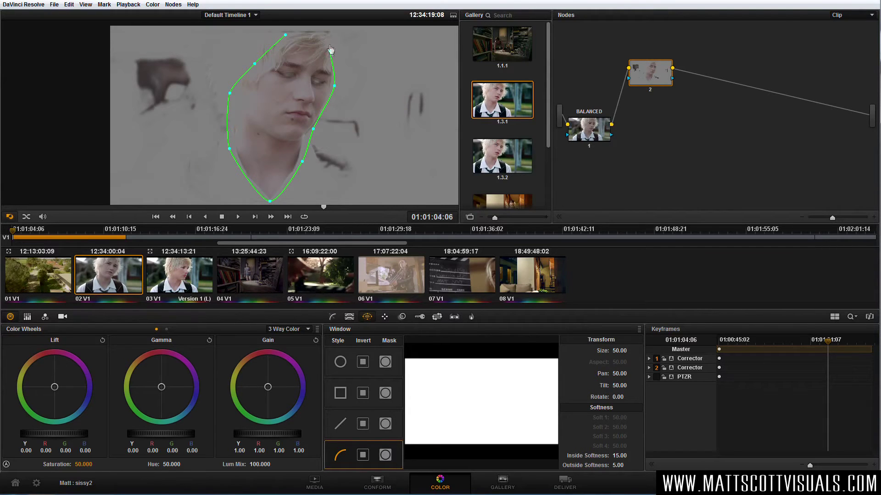
{"action": "left_click", "coordinate": [285, 35]}
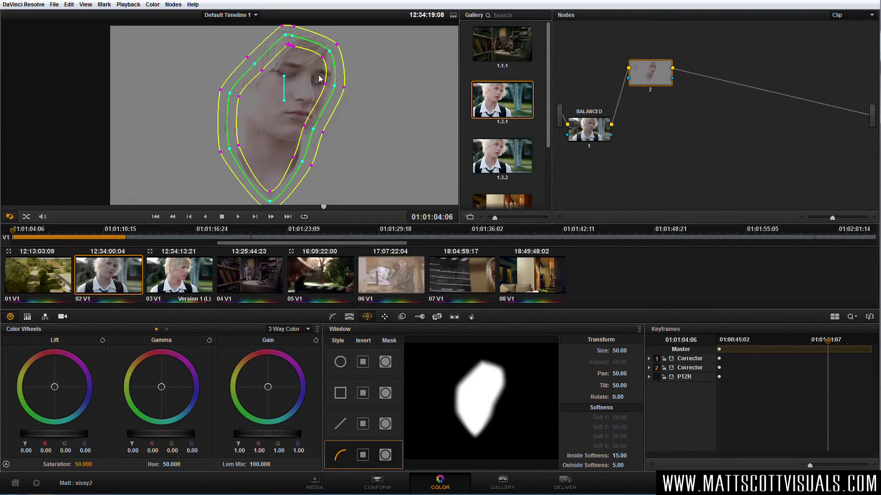
Refine the curve window's outline and softness points around the hair, cheek, jaw and back of the neck
{"action": "left_click_drag", "start_coordinate": [325, 84], "coordinate": [331, 85]}
{"action": "left_click_drag", "start_coordinate": [305, 131], "coordinate": [340, 183]}
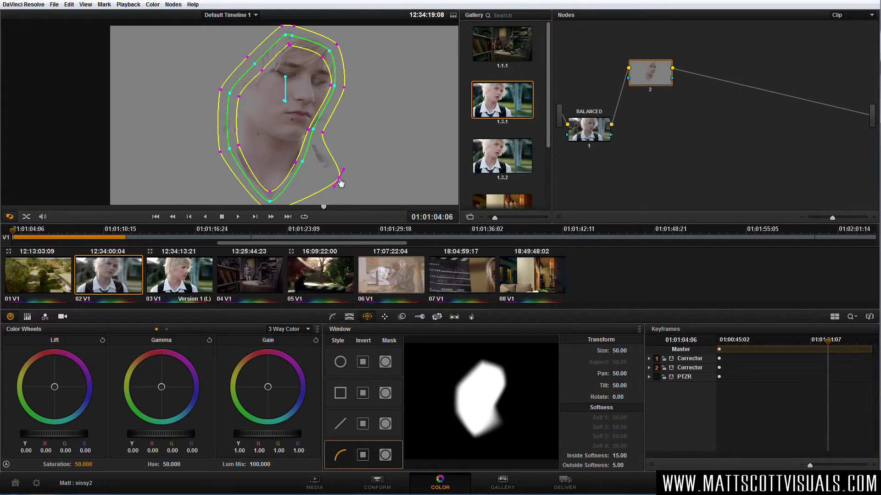
{"action": "left_click_drag", "start_coordinate": [339, 178], "coordinate": [341, 94]}
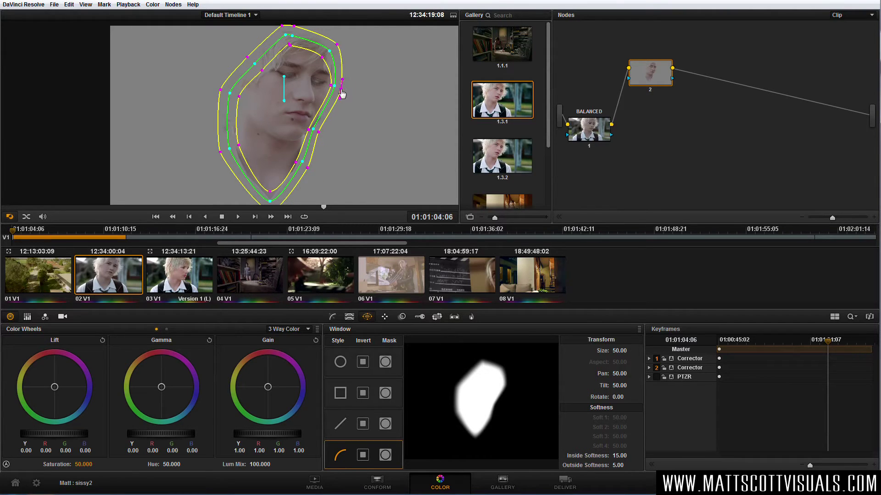
{"action": "left_click_drag", "start_coordinate": [337, 45], "coordinate": [299, 41]}
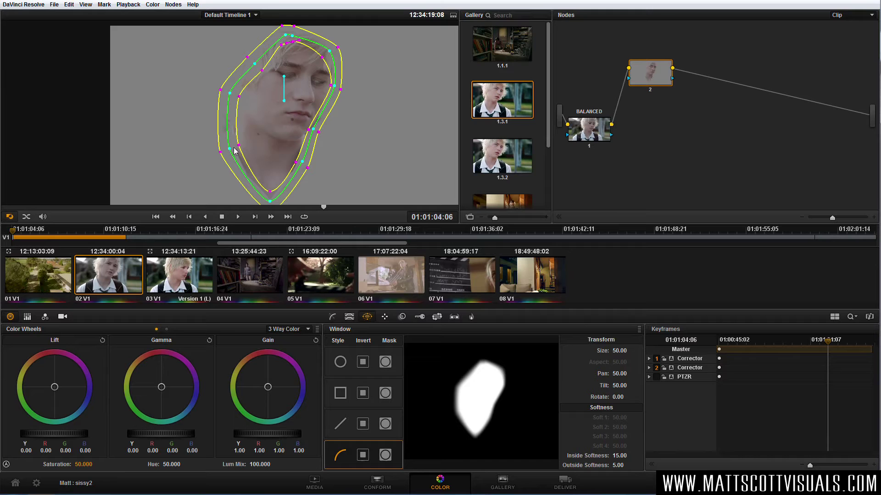
{"action": "left_click_drag", "start_coordinate": [229, 149], "coordinate": [226, 151]}
{"action": "left_click_drag", "start_coordinate": [254, 63], "coordinate": [248, 57]}
{"action": "left_click_drag", "start_coordinate": [225, 147], "coordinate": [222, 149]}
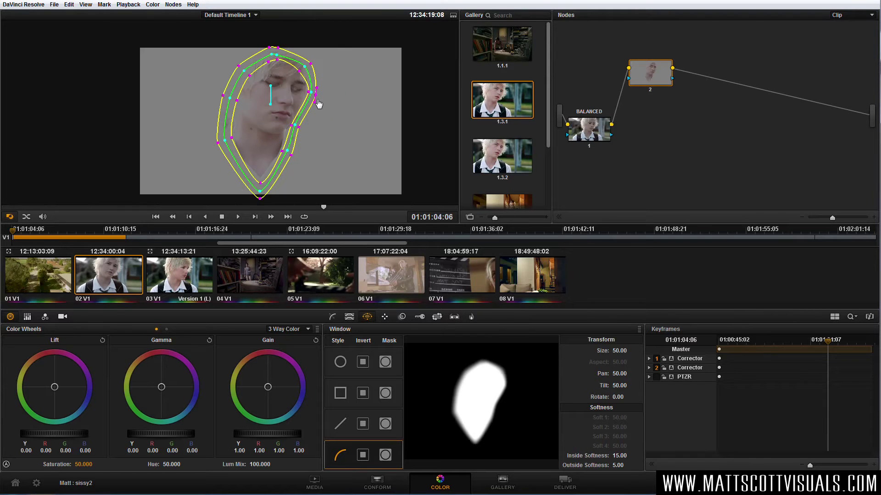
{"action": "scroll", "coordinate": [294, 131], "scroll_direction": "up", "scroll_amount": 2}
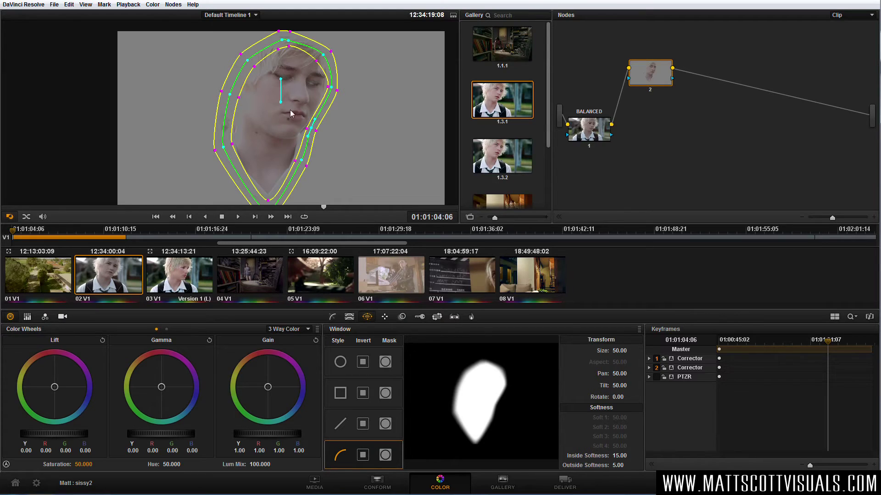
{"action": "left_click", "coordinate": [328, 87]}
{"action": "left_click", "coordinate": [323, 55]}
Track the curve window forward through the clip using pan, tilt and rotate, with zoom excluded
{"action": "left_click", "coordinate": [385, 318]}
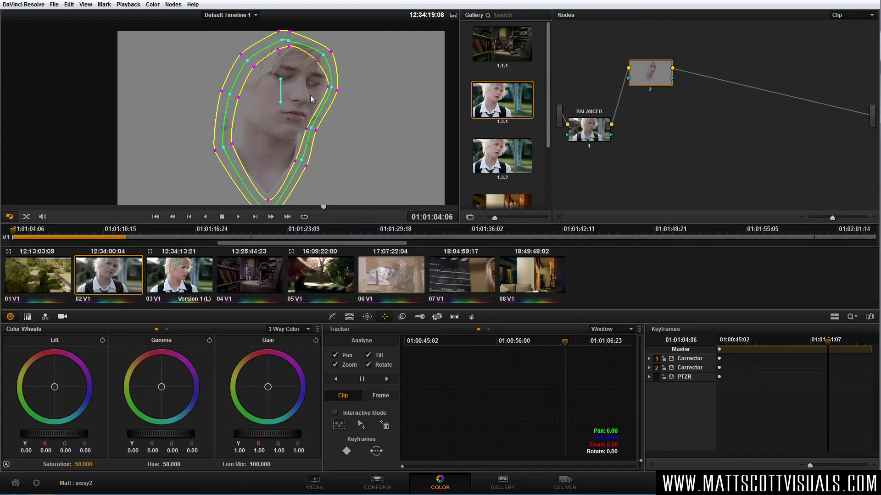
{"action": "left_click", "coordinate": [335, 365]}
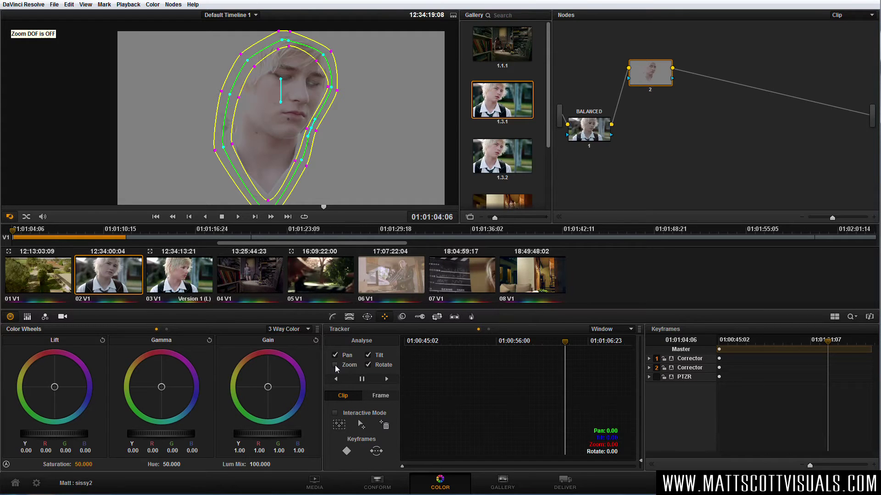
{"action": "left_click", "coordinate": [388, 379]}
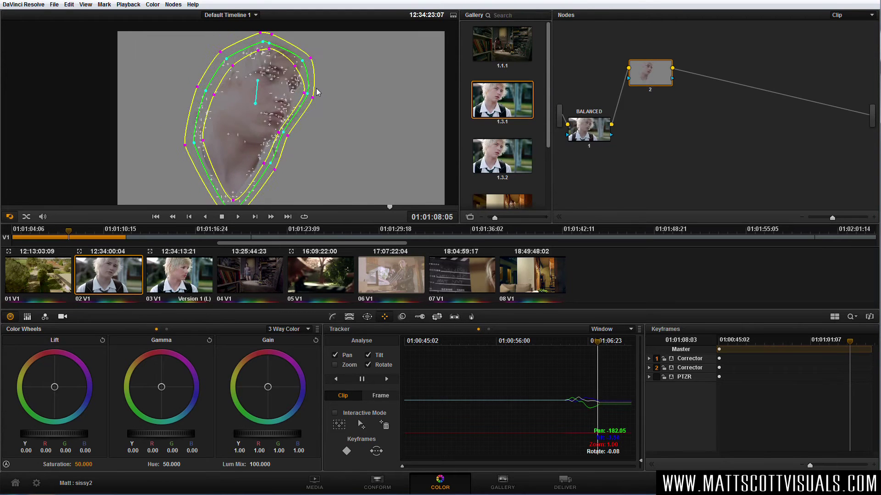
Return to the frame where tracking began at 01:01:04:06 and track the curve window backward through the clip
{"action": "left_click_drag", "start_coordinate": [616, 343], "coordinate": [566, 345]}
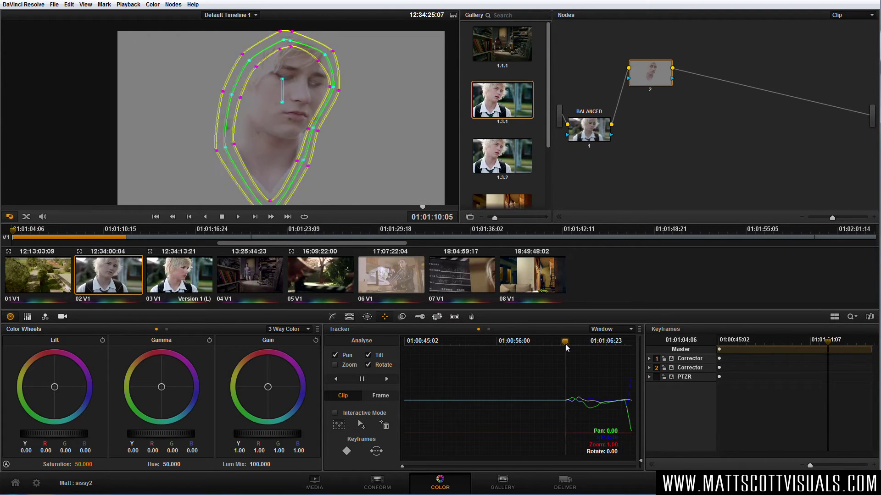
{"action": "left_click", "coordinate": [338, 379]}
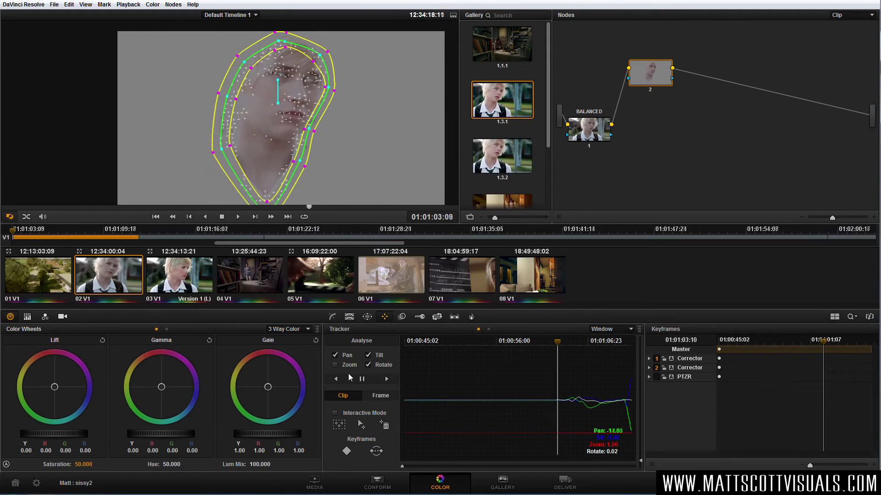
{"action": "left_click", "coordinate": [362, 379]}
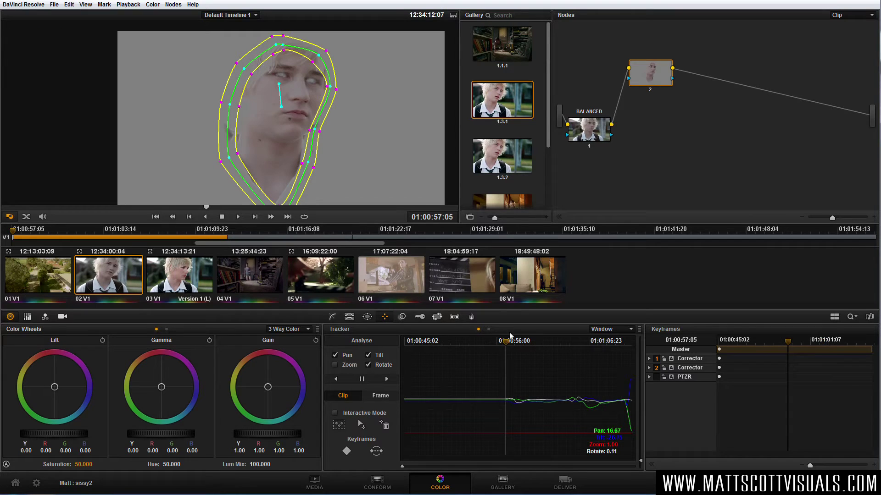
At 01:01:04:11, turn on automatic keyframing for Corrector 2 and adjust the curve window's outline beside the jaw
{"action": "left_click_drag", "start_coordinate": [510, 342], "coordinate": [569, 354]}
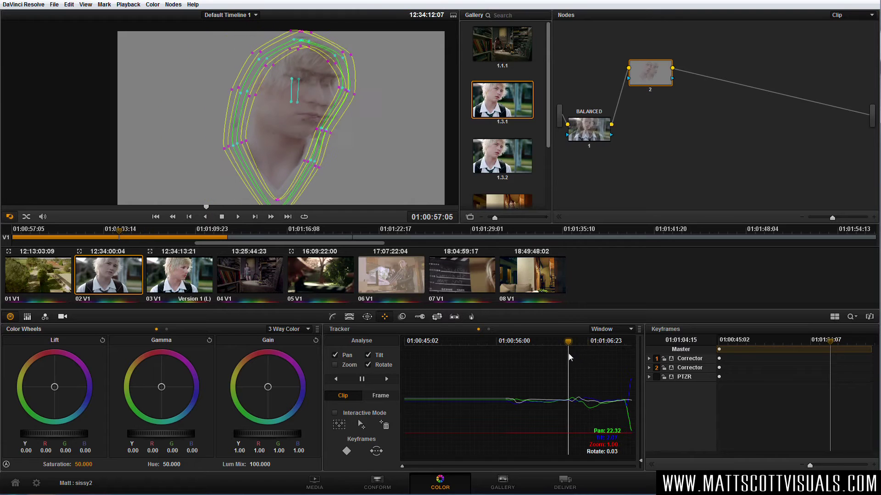
{"action": "left_click_drag", "start_coordinate": [569, 353], "coordinate": [574, 348]}
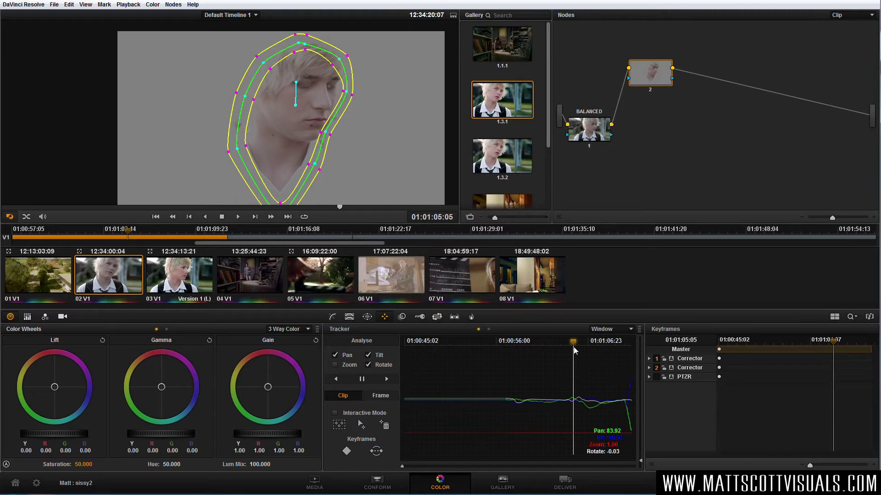
{"action": "left_click_drag", "start_coordinate": [574, 348], "coordinate": [567, 349]}
{"action": "left_click_drag", "start_coordinate": [654, 78], "coordinate": [652, 80]}
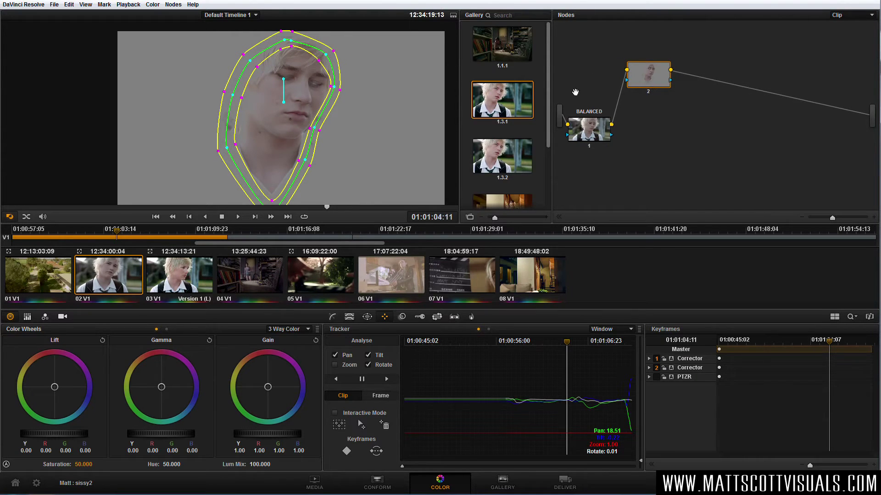
{"action": "left_click", "coordinate": [318, 119]}
{"action": "left_click", "coordinate": [670, 368]}
{"action": "left_click_drag", "start_coordinate": [316, 131], "coordinate": [318, 132]}
{"action": "left_click", "coordinate": [650, 463]}
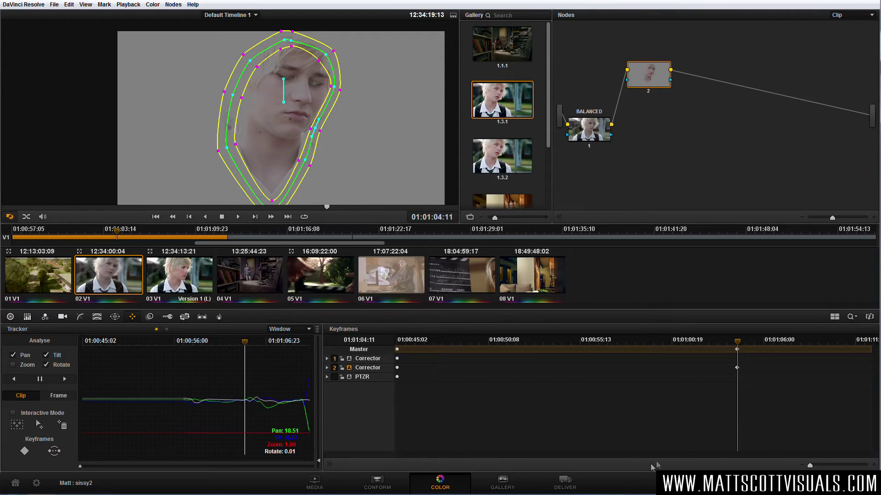
At 01:01:05:04, keyframe the curve window by adjusting its outline beside the jaw, the forehead and the back of the neck
{"action": "left_click_drag", "start_coordinate": [809, 467], "coordinate": [811, 467]}
{"action": "left_click_drag", "start_coordinate": [744, 456], "coordinate": [817, 450]}
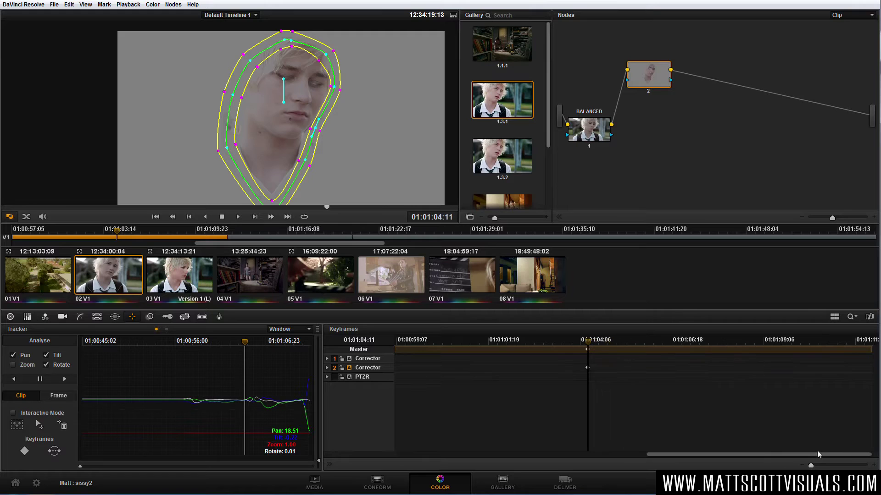
{"action": "left_click_drag", "start_coordinate": [593, 346], "coordinate": [615, 344]}
{"action": "mouse_move", "coordinate": [326, 132]}
{"action": "left_mouse_down"}
{"action": "mouse_move", "coordinate": [335, 139]}
{"action": "mouse_move", "coordinate": [331, 129]}
{"action": "left_mouse_up"}
{"action": "left_click_drag", "start_coordinate": [348, 91], "coordinate": [345, 61]}
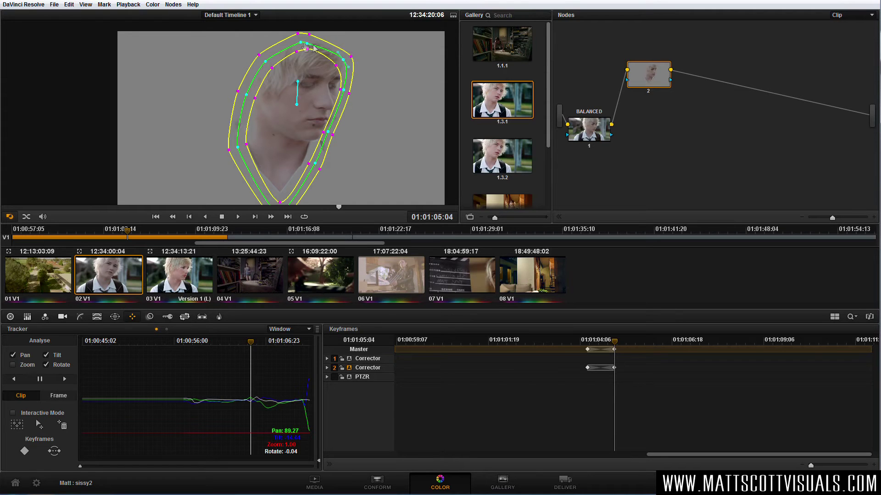
{"action": "left_click_drag", "start_coordinate": [238, 146], "coordinate": [236, 141]}
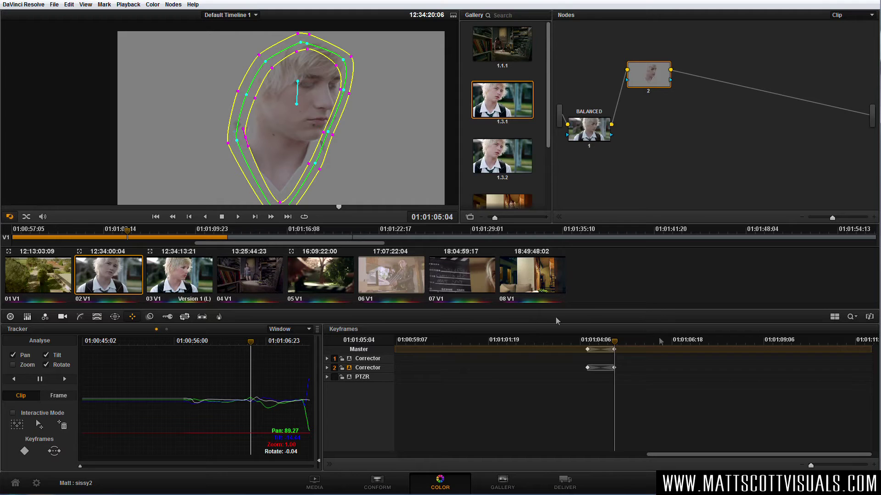
At 01:01:04:21, keyframe the curve window by adjusting its outline and softness points beside the cheek and eye
{"action": "mouse_move", "coordinate": [618, 349]}
{"action": "left_mouse_down"}
{"action": "mouse_move", "coordinate": [591, 345]}
{"action": "mouse_move", "coordinate": [604, 345]}
{"action": "left_mouse_up"}
{"action": "left_click", "coordinate": [322, 128]}
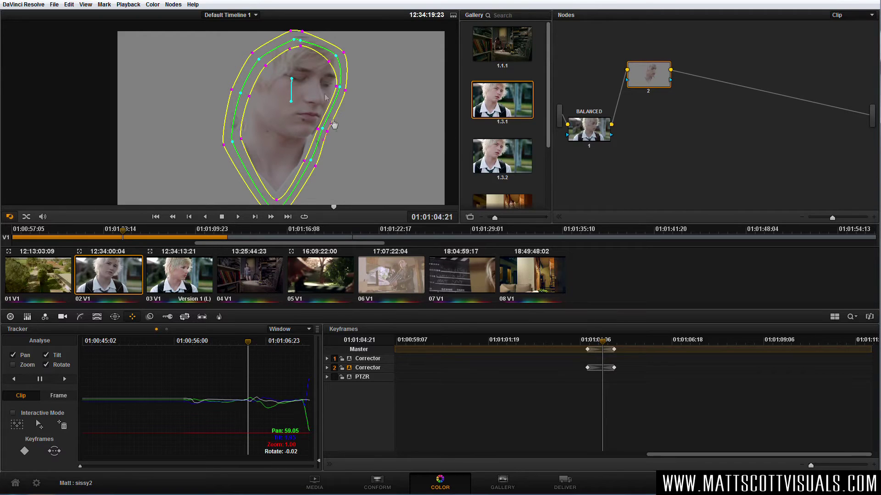
{"action": "left_click_drag", "start_coordinate": [323, 129], "coordinate": [325, 128]}
{"action": "left_click_drag", "start_coordinate": [339, 87], "coordinate": [343, 86]}
{"action": "left_click_drag", "start_coordinate": [330, 132], "coordinate": [326, 130]}
At 01:01:05:23, keyframe the curve window by reshaping its outline and softness around the eye, jaw, neck and upper hair
{"action": "left_click_drag", "start_coordinate": [603, 342], "coordinate": [643, 346]}
{"action": "left_click_drag", "start_coordinate": [311, 78], "coordinate": [323, 79]}
{"action": "left_click_drag", "start_coordinate": [311, 126], "coordinate": [312, 123]}
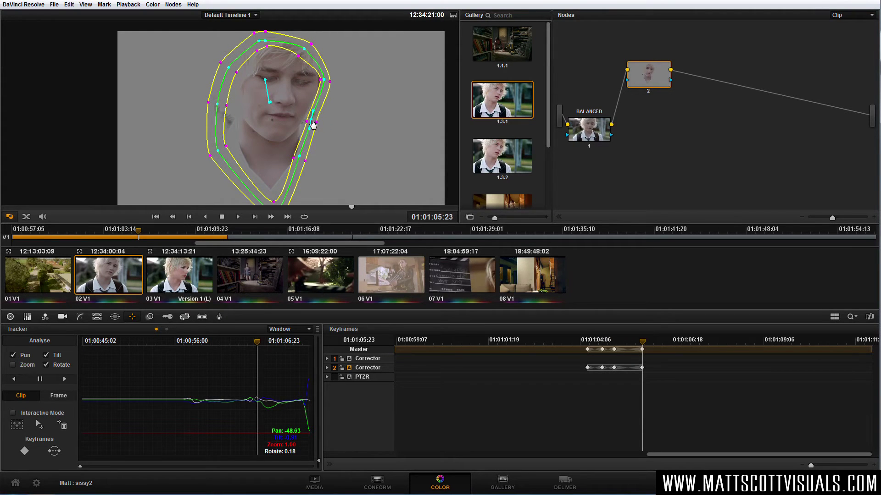
{"action": "left_click_drag", "start_coordinate": [300, 157], "coordinate": [305, 156]}
{"action": "left_click_drag", "start_coordinate": [304, 50], "coordinate": [311, 46]}
{"action": "left_click_drag", "start_coordinate": [330, 81], "coordinate": [327, 82]}
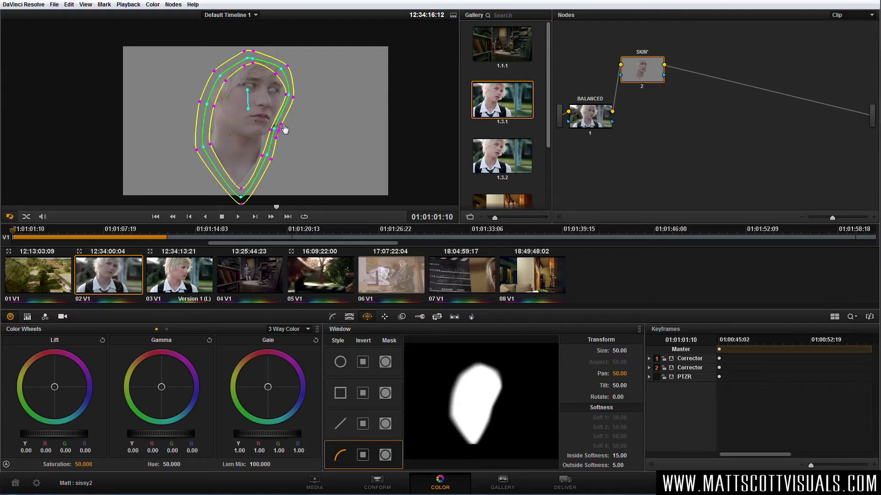
Shift the SKIN node's gamma toward magenta-blue, turn off the highlight view and hide the window outline in the viewer
{"action": "mouse_move", "coordinate": [651, 78]}
{"action": "left_mouse_down"}
{"action": "mouse_move", "coordinate": [651, 87]}
{"action": "mouse_move", "coordinate": [651, 77]}
{"action": "left_mouse_up"}
{"action": "left_click_drag", "start_coordinate": [164, 412], "coordinate": [197, 392]}
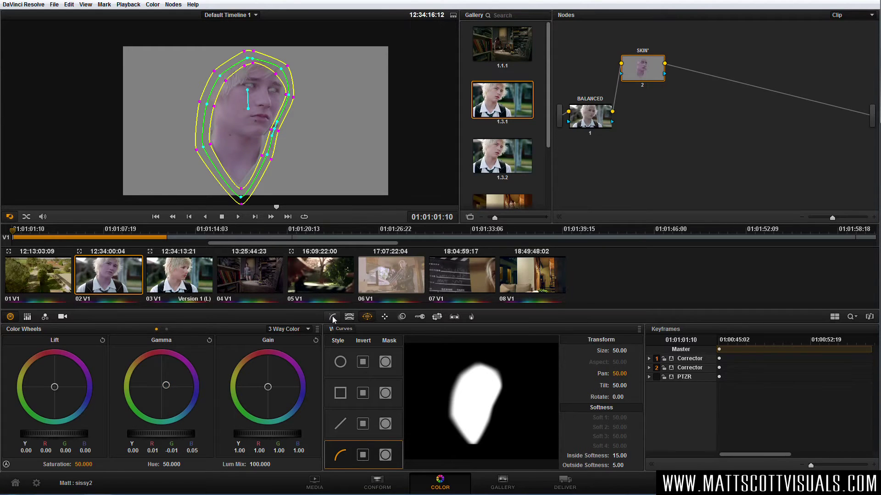
{"action": "key", "text": "shift+h"}
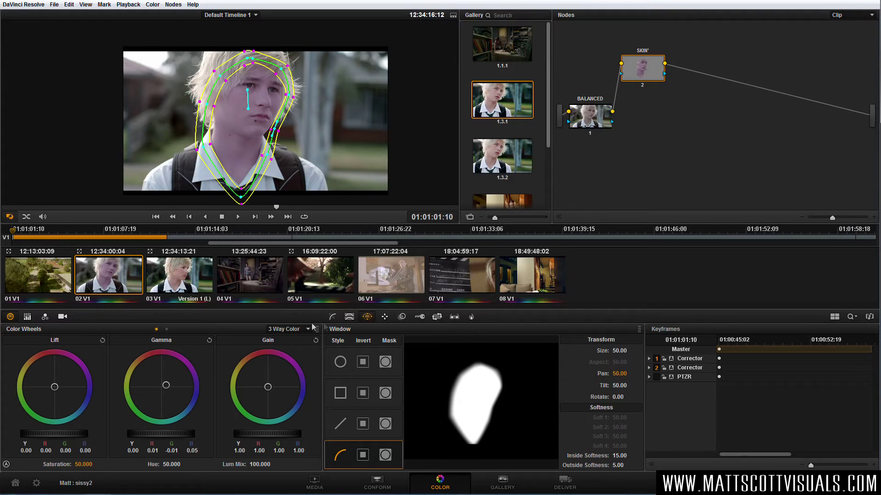
{"action": "left_click", "coordinate": [10, 218]}
{"action": "left_click", "coordinate": [19, 230]}
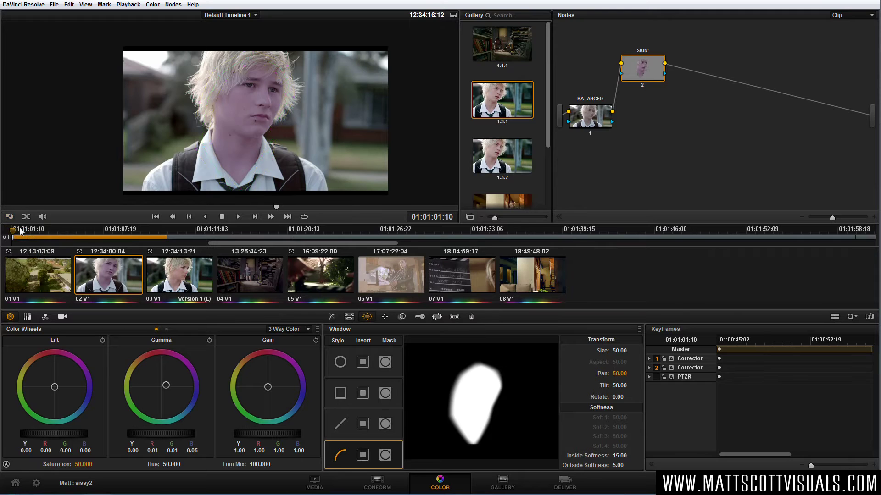
Push the SKIN node's gamma toward green (red -0.02, green 0.01, blue -0.02) and scrub through the clip to check the tracked skin
{"action": "left_click_drag", "start_coordinate": [106, 446], "coordinate": [97, 430]}
{"action": "mouse_move", "coordinate": [286, 207]}
{"action": "left_mouse_down"}
{"action": "mouse_move", "coordinate": [350, 211]}
{"action": "mouse_move", "coordinate": [283, 208]}
{"action": "left_mouse_up"}
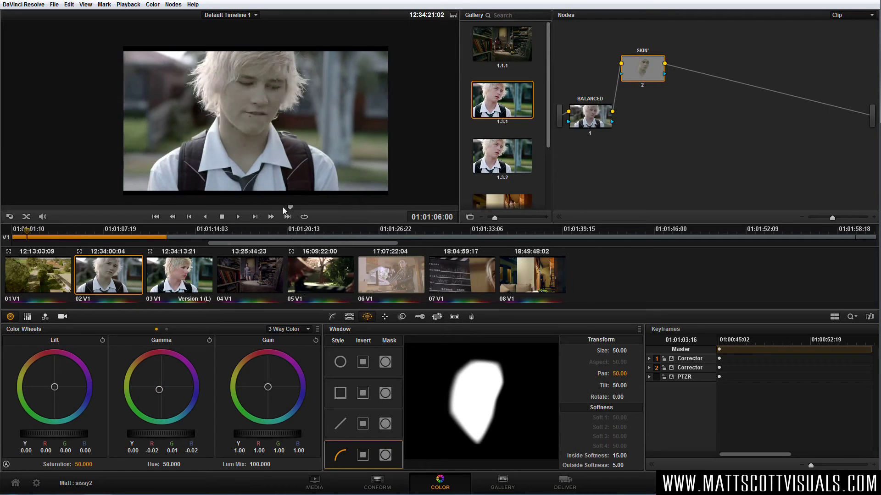
{"action": "mouse_move", "coordinate": [647, 75]}
{"action": "left_mouse_down"}
{"action": "mouse_move", "coordinate": [640, 75]}
{"action": "mouse_move", "coordinate": [648, 84]}
{"action": "left_mouse_up"}
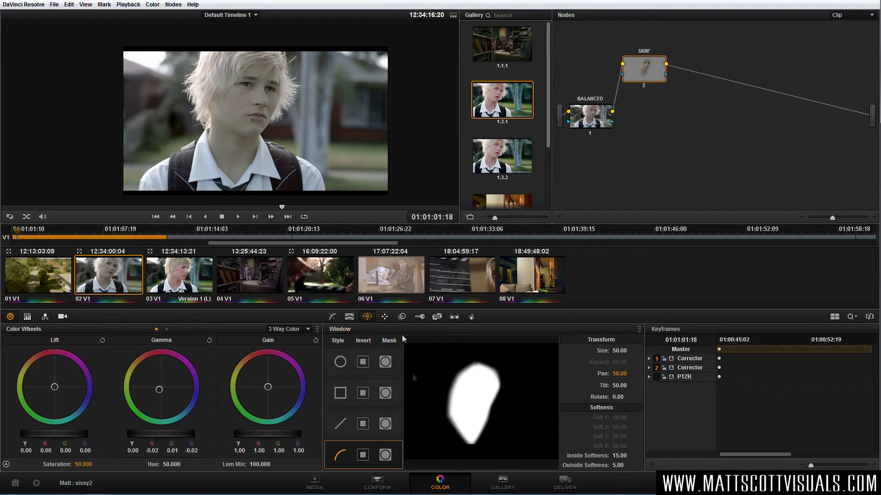
Review the SKIN node's qualifier settings, its window shape over the face and its curves
{"action": "left_click", "coordinate": [350, 316]}
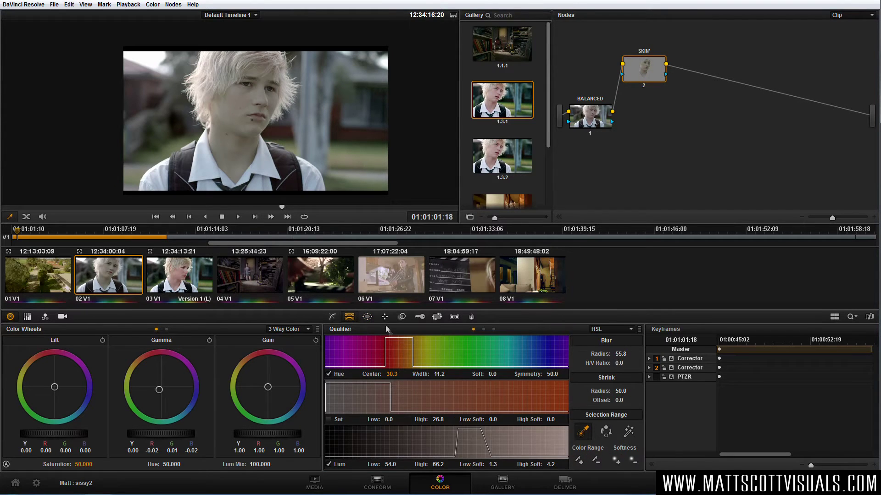
{"action": "left_click", "coordinate": [367, 317]}
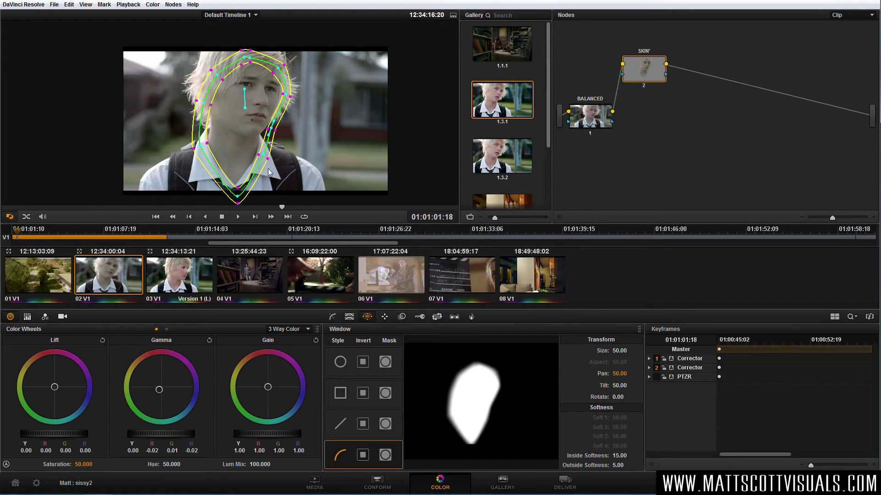
{"action": "left_click", "coordinate": [259, 154]}
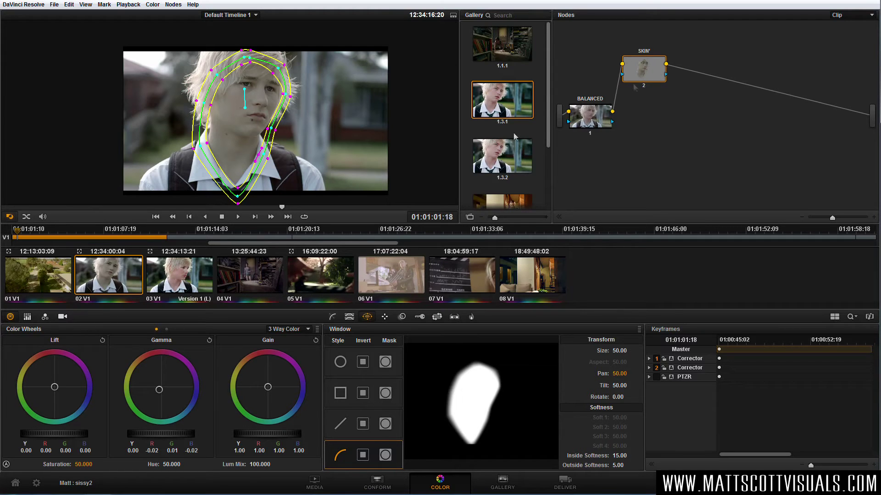
{"action": "left_click", "coordinate": [333, 317]}
Try warmer gamma shifts on the SKIN node's skin tones and reset its gamma wheel
{"action": "left_click_drag", "start_coordinate": [161, 388], "coordinate": [168, 342]}
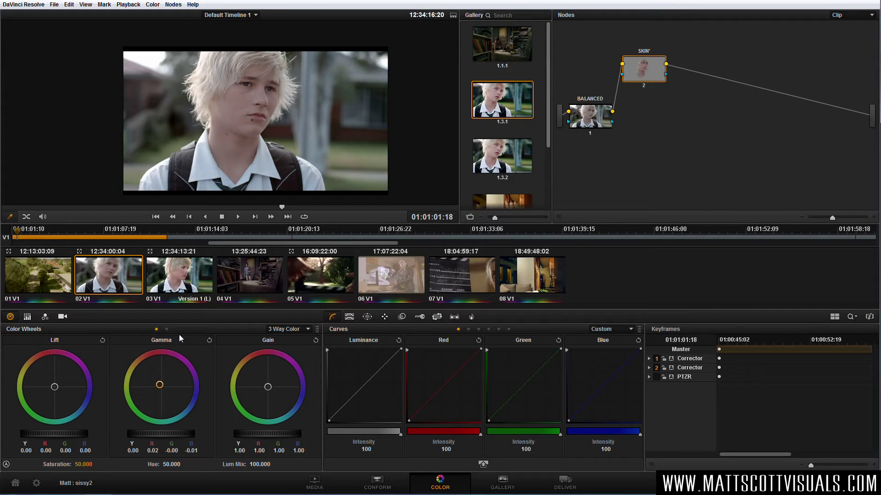
{"action": "mouse_move", "coordinate": [161, 386]}
{"action": "left_mouse_down"}
{"action": "mouse_move", "coordinate": [183, 388]}
{"action": "mouse_move", "coordinate": [160, 384]}
{"action": "left_mouse_up"}
{"action": "left_click_drag", "start_coordinate": [170, 381], "coordinate": [156, 381]}
{"action": "left_click", "coordinate": [209, 340]}
Add a serial node after SKIN and fit a tilted oval window tightly around both eyes, rotated about 10 degrees
{"action": "left_click_drag", "start_coordinate": [656, 72], "coordinate": [651, 115]}
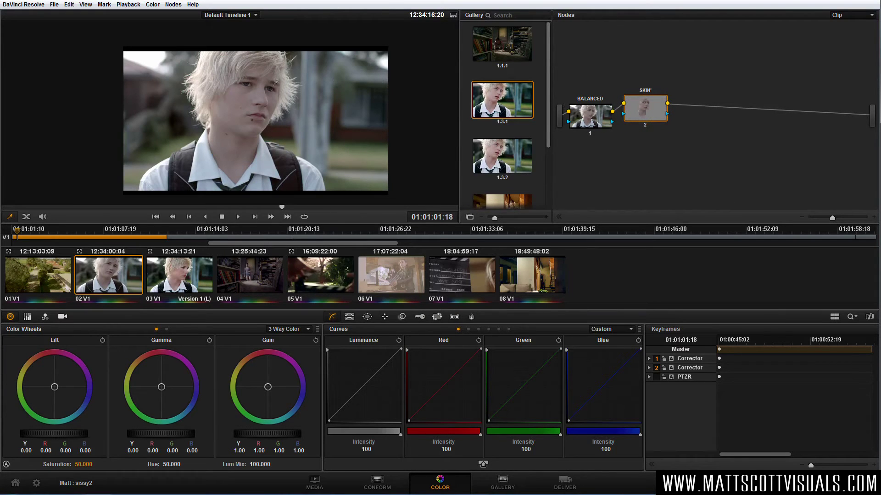
{"action": "key", "text": "alt+s"}
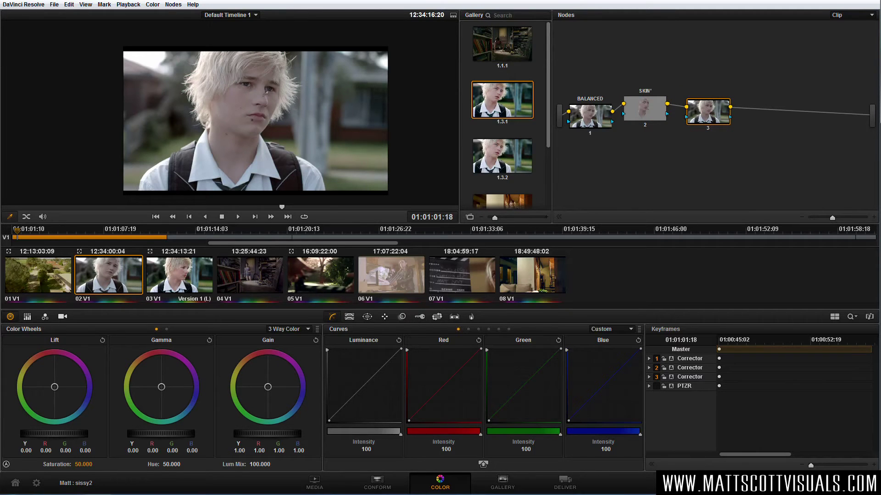
{"action": "scroll", "coordinate": [266, 92], "scroll_direction": "up", "scroll_amount": 3}
{"action": "left_click", "coordinate": [367, 316]}
{"action": "left_click", "coordinate": [341, 362]}
{"action": "left_click_drag", "start_coordinate": [268, 174], "coordinate": [269, 98]}
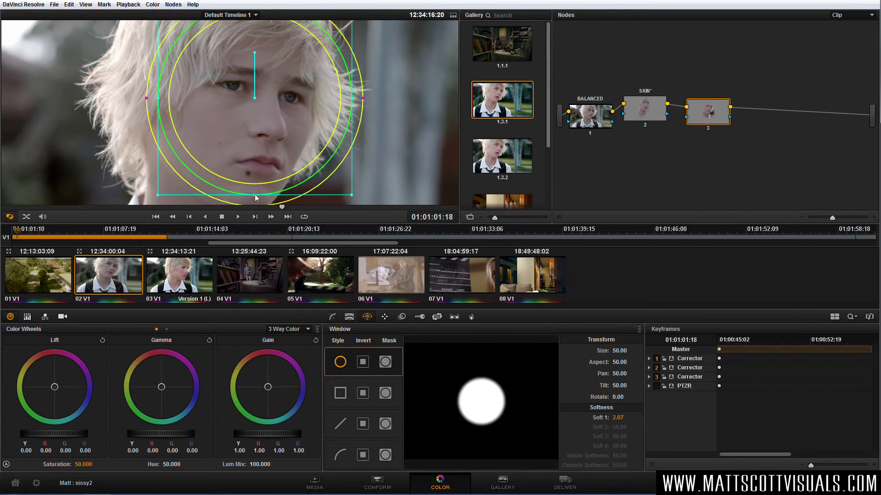
{"action": "left_click_drag", "start_coordinate": [255, 194], "coordinate": [261, 121]}
{"action": "left_click_drag", "start_coordinate": [255, 88], "coordinate": [270, 89]}
{"action": "left_click_drag", "start_coordinate": [171, 75], "coordinate": [206, 81]}
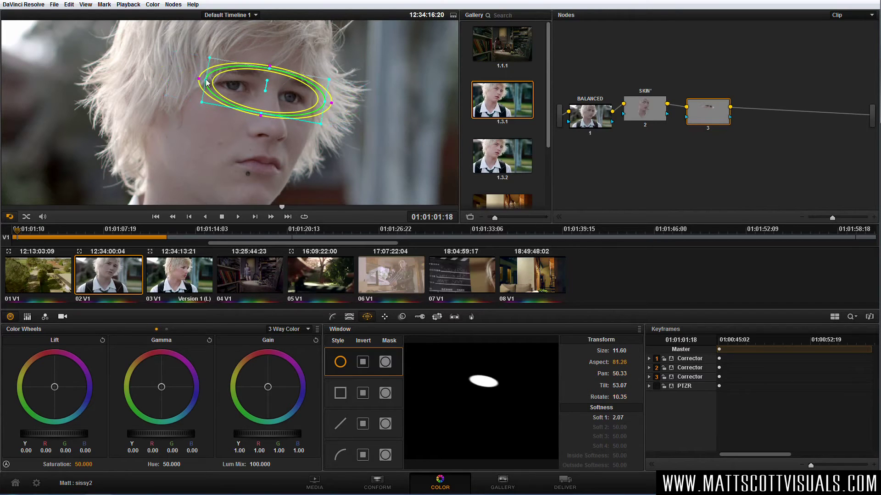
Isolate the irises in node 3 with the HSL qualifier in highlight view, using hue width 98.5, saturation high 0.9 and blur radius 56.3
{"action": "left_click", "coordinate": [349, 317]}
{"action": "left_click", "coordinate": [630, 433]}
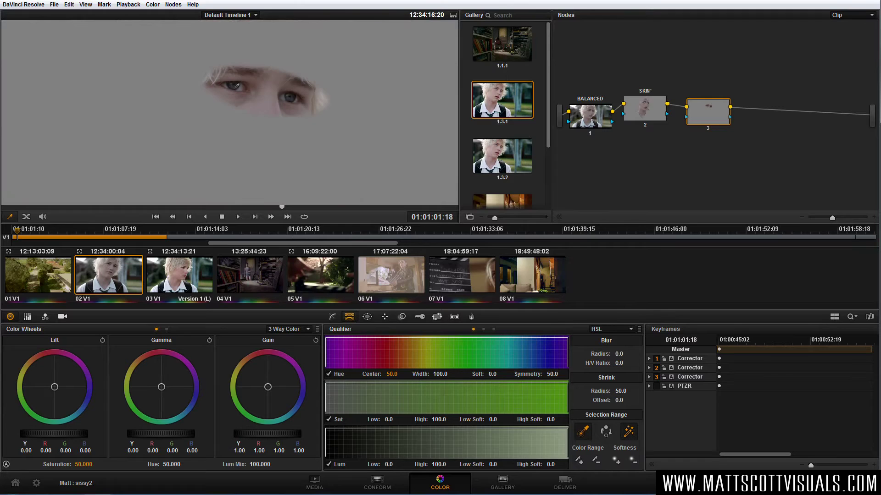
{"action": "left_click_drag", "start_coordinate": [235, 87], "coordinate": [237, 86]}
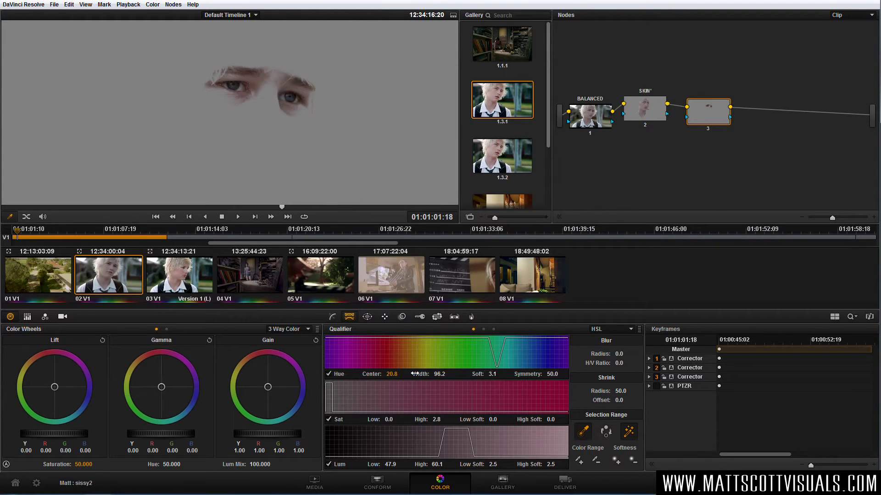
{"action": "left_click_drag", "start_coordinate": [440, 373], "coordinate": [429, 420]}
{"action": "left_click_drag", "start_coordinate": [619, 354], "coordinate": [626, 353]}
{"action": "left_click", "coordinate": [628, 432]}
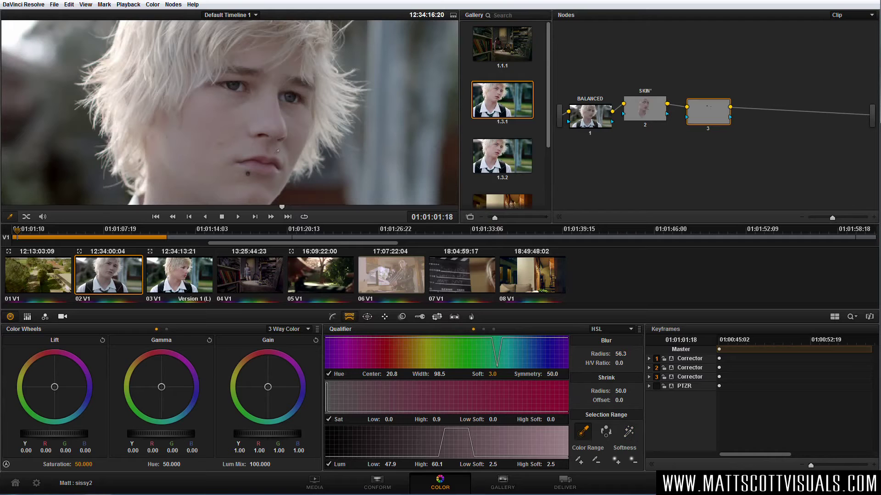
Brighten the eyes in node 3 and tint them blue, with gain luminance 1.59, gain blue 1.84 and gamma blue 0.02
{"action": "left_click_drag", "start_coordinate": [161, 394], "coordinate": [468, 428]}
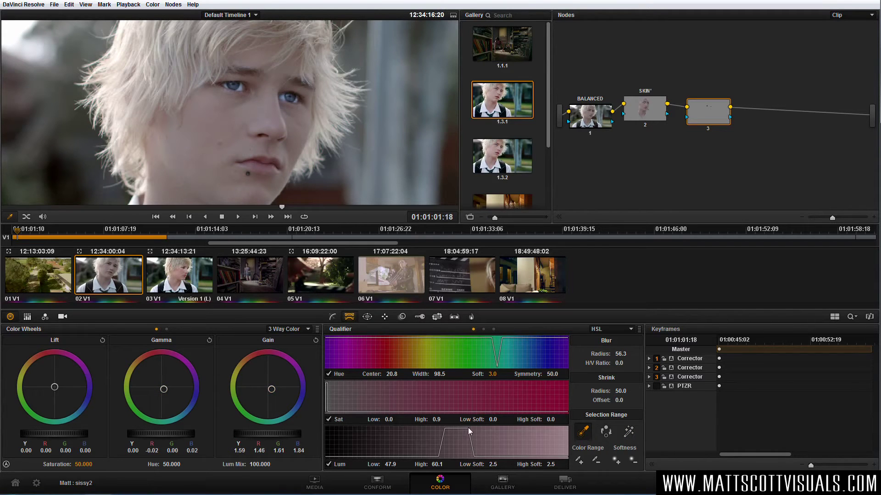
{"action": "scroll", "coordinate": [283, 129], "scroll_direction": "down", "scroll_amount": 4}
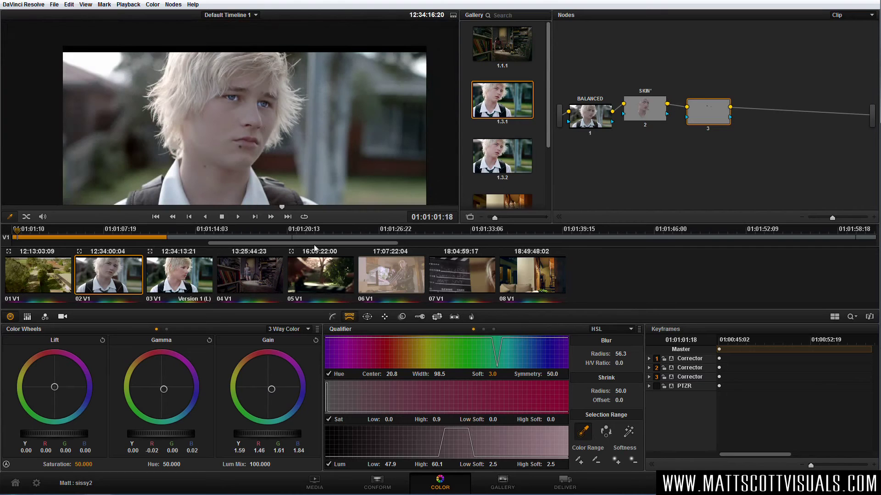
{"action": "left_click_drag", "start_coordinate": [706, 119], "coordinate": [700, 112]}
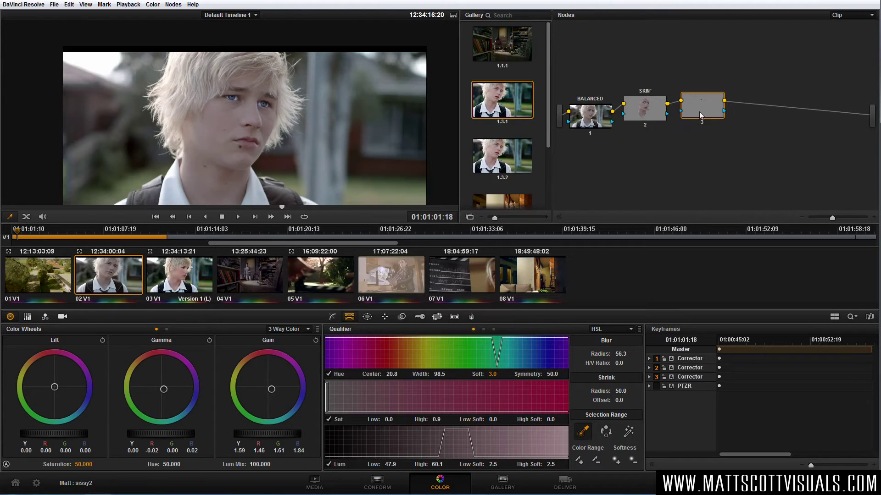
{"action": "left_click_drag", "start_coordinate": [699, 112], "coordinate": [704, 115]}
Rearrange the BALANCED, SKIN and eye nodes farther apart in the node graph, and inspect the graded eyes up close
{"action": "left_click", "coordinate": [659, 111]}
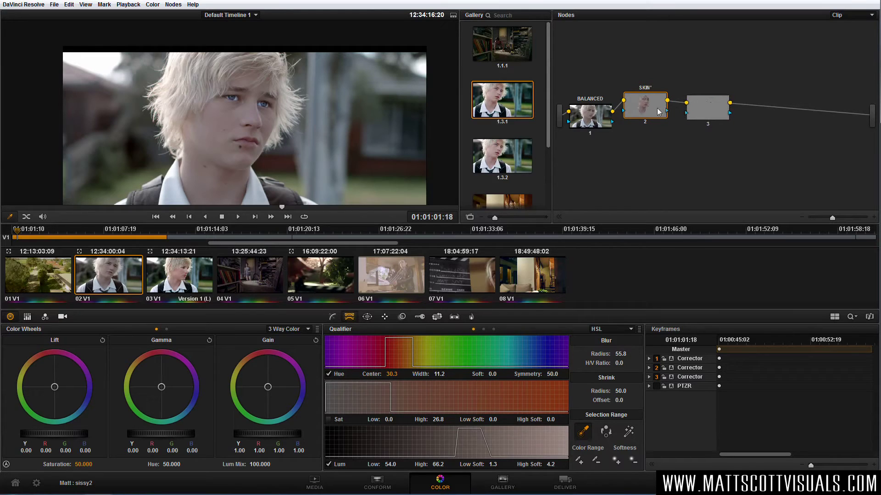
{"action": "left_click_drag", "start_coordinate": [707, 111], "coordinate": [731, 101]}
{"action": "left_click_drag", "start_coordinate": [598, 121], "coordinate": [600, 115]}
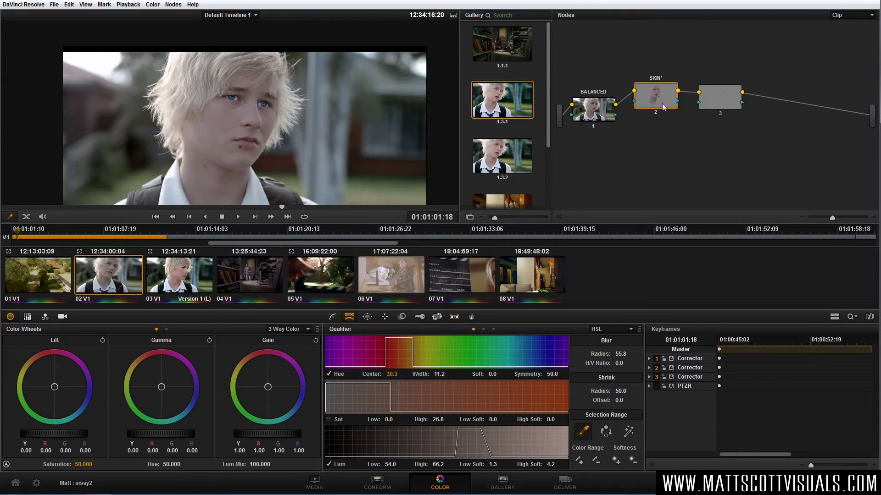
{"action": "left_click", "coordinate": [709, 103]}
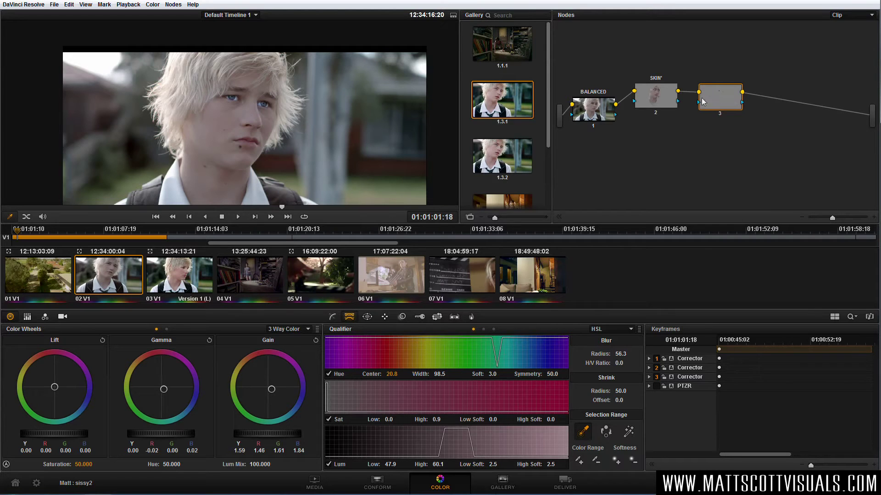
{"action": "left_click", "coordinate": [661, 101]}
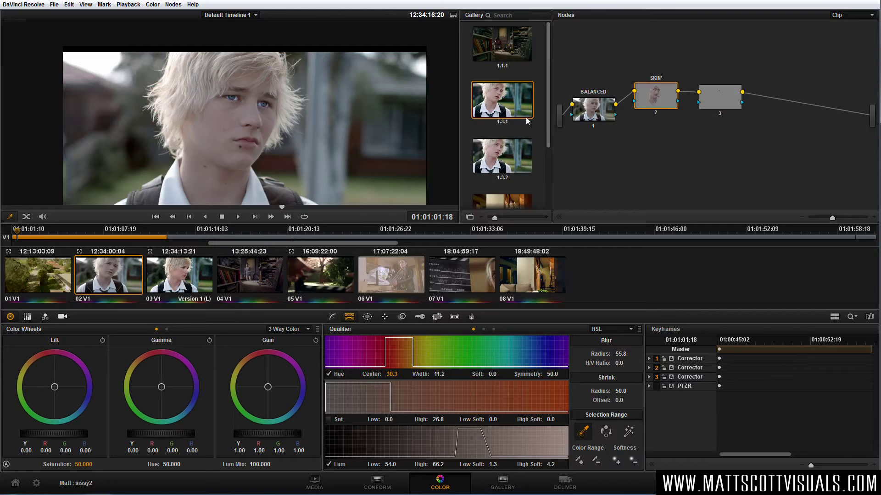
{"action": "scroll", "coordinate": [244, 98], "scroll_direction": "up", "scroll_amount": 4}
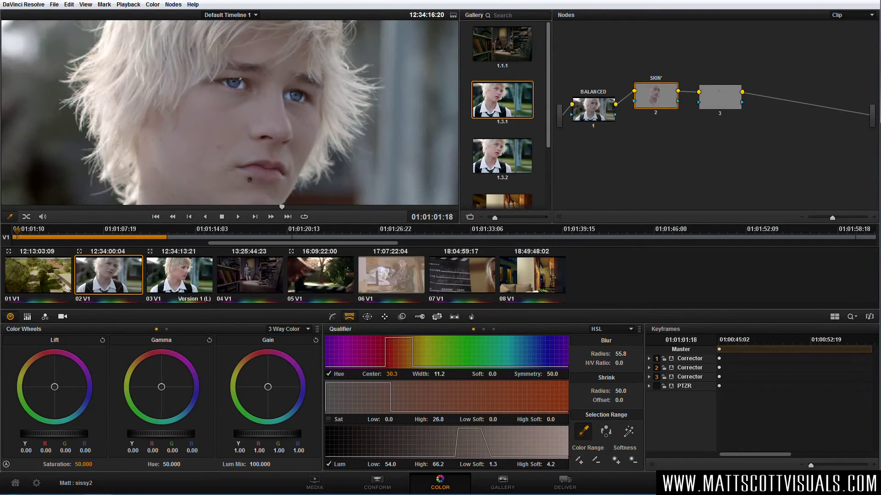
{"action": "scroll", "coordinate": [251, 94], "scroll_direction": "down", "scroll_amount": 4}
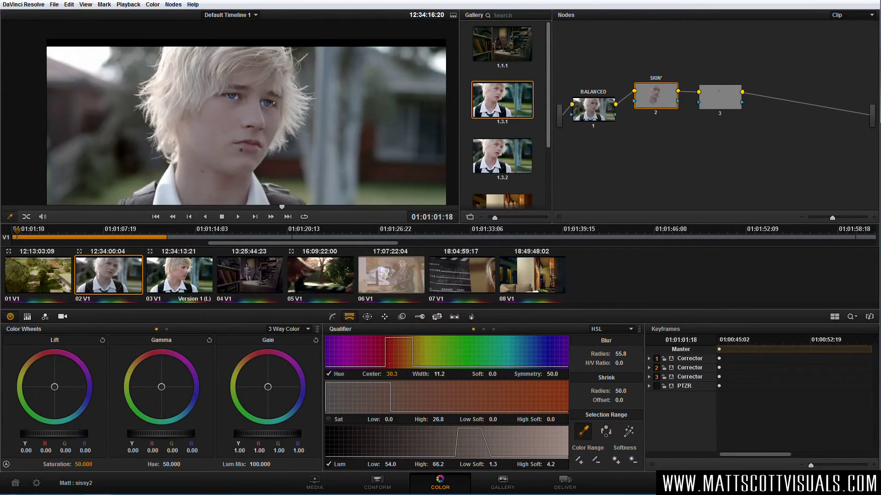
{"action": "left_click_drag", "start_coordinate": [657, 97], "coordinate": [655, 85]}
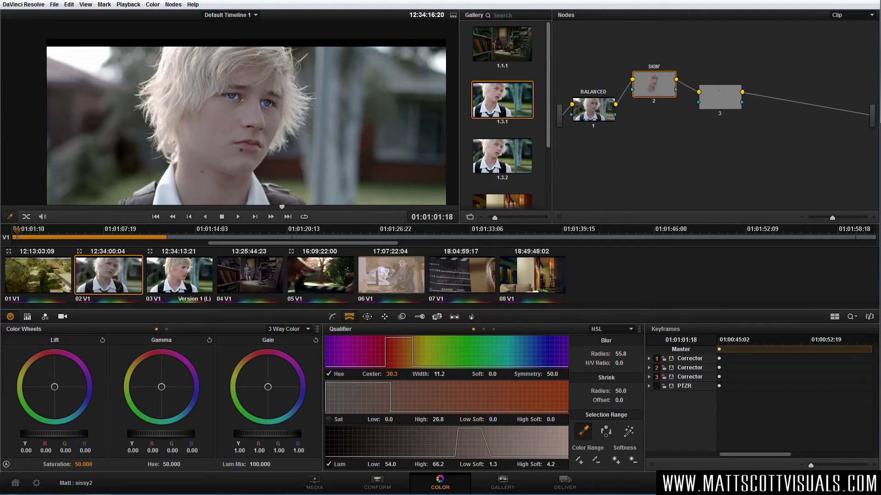
{"action": "left_click_drag", "start_coordinate": [717, 97], "coordinate": [731, 93]}
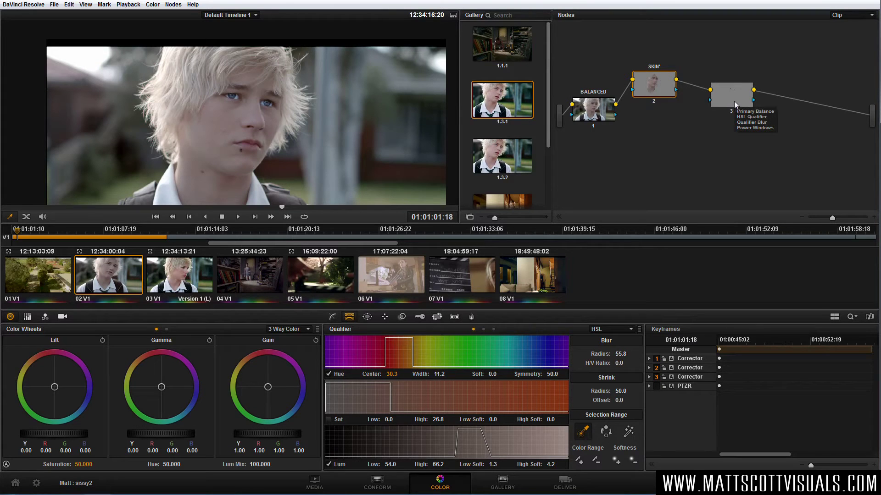
Delete node 3 with the eye correction and reposition the SKIN node above BALANCED
{"action": "left_click", "coordinate": [733, 101]}
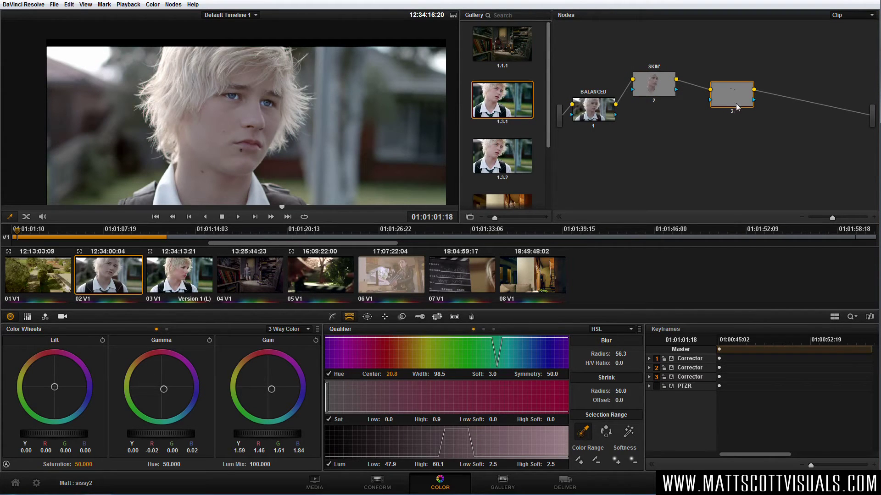
{"action": "key", "text": "Delete"}
{"action": "left_click_drag", "start_coordinate": [667, 87], "coordinate": [664, 79]}
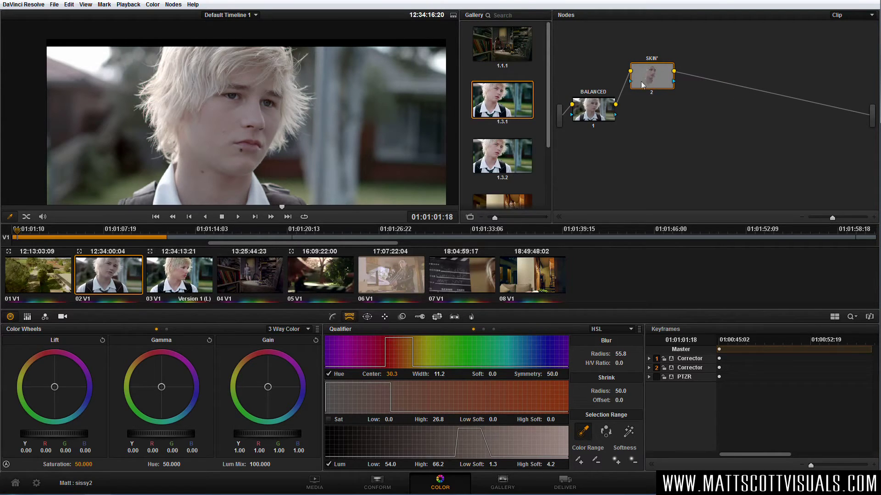
Add a parallel node alongside SKIN and spread BALANCED and the new node 4 apart in the node graph
{"action": "middle_click", "coordinate": [674, 79]}
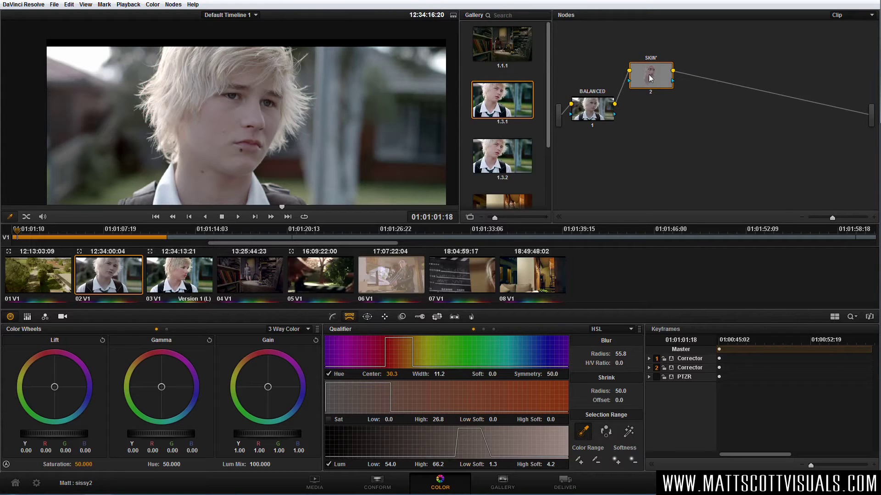
{"action": "left_click", "coordinate": [174, 4]}
{"action": "left_click", "coordinate": [173, 4]}
{"action": "left_click", "coordinate": [173, 4]}
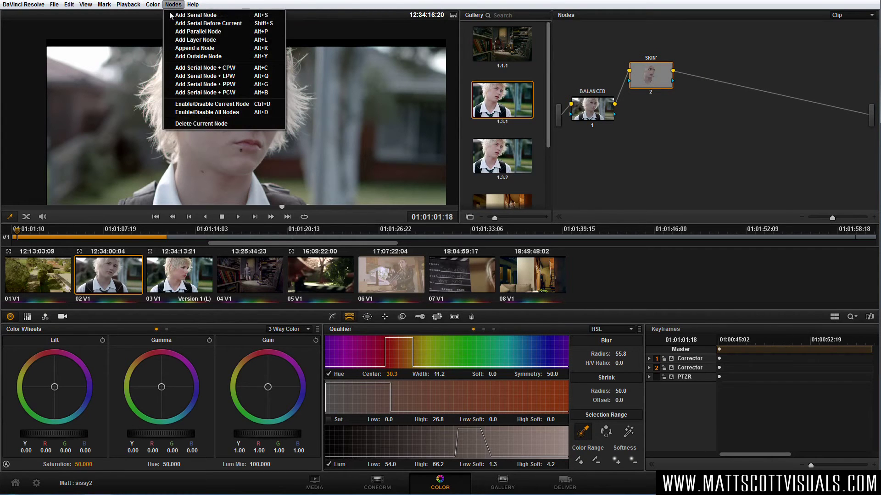
{"action": "left_click", "coordinate": [219, 31]}
{"action": "left_click_drag", "start_coordinate": [704, 101], "coordinate": [705, 104]}
{"action": "left_click_drag", "start_coordinate": [649, 124], "coordinate": [590, 124]}
{"action": "left_click_drag", "start_coordinate": [649, 129], "coordinate": [638, 151]}
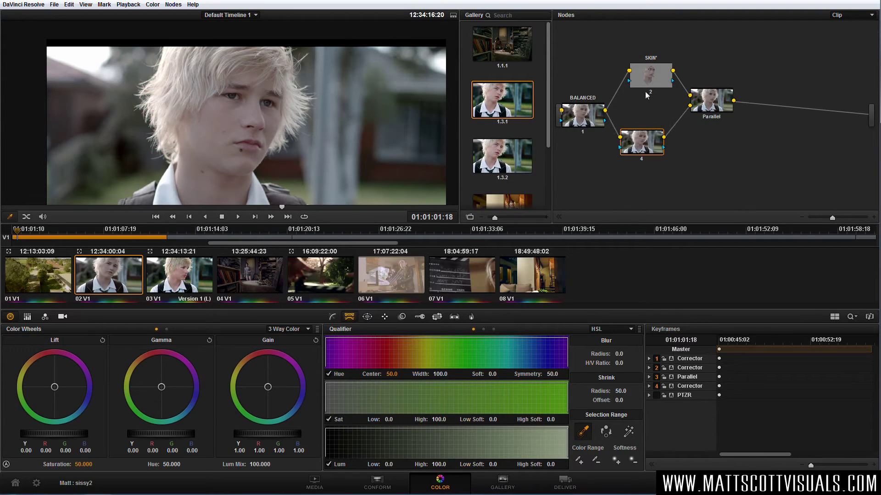
Line up SKIN above node 4 and reposition the Parallel mixer between their outputs
{"action": "left_click_drag", "start_coordinate": [646, 80], "coordinate": [625, 80]}
{"action": "left_click_drag", "start_coordinate": [637, 136], "coordinate": [632, 123]}
{"action": "left_click_drag", "start_coordinate": [631, 83], "coordinate": [638, 85]}
{"action": "left_click_drag", "start_coordinate": [646, 129], "coordinate": [652, 140]}
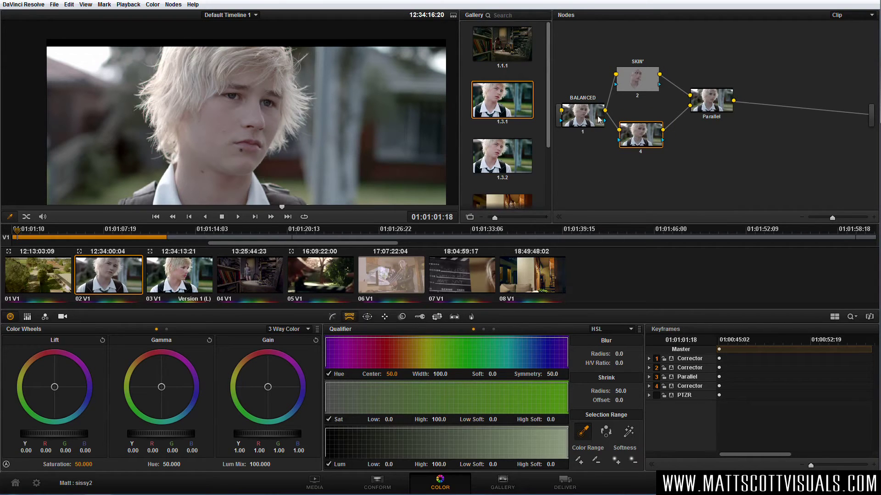
{"action": "left_click_drag", "start_coordinate": [641, 82], "coordinate": [644, 89]}
{"action": "left_click", "coordinate": [645, 89]}
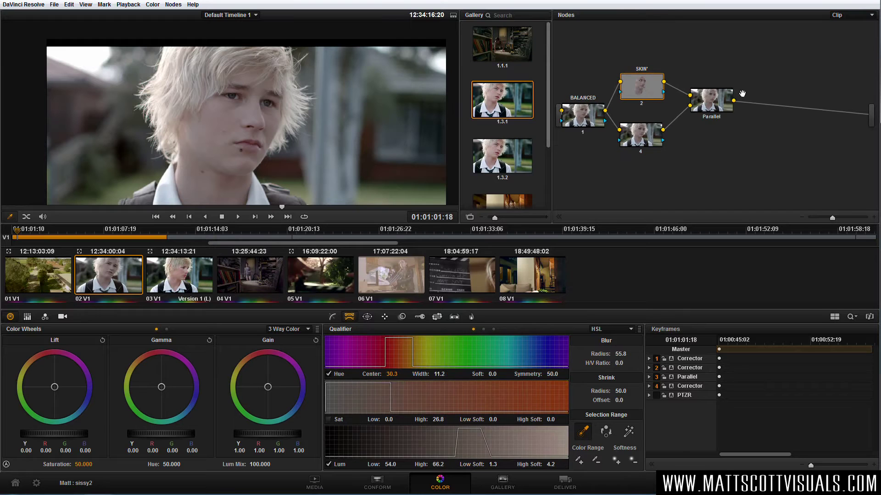
{"action": "left_click_drag", "start_coordinate": [711, 109], "coordinate": [713, 118]}
{"action": "left_click", "coordinate": [645, 136]}
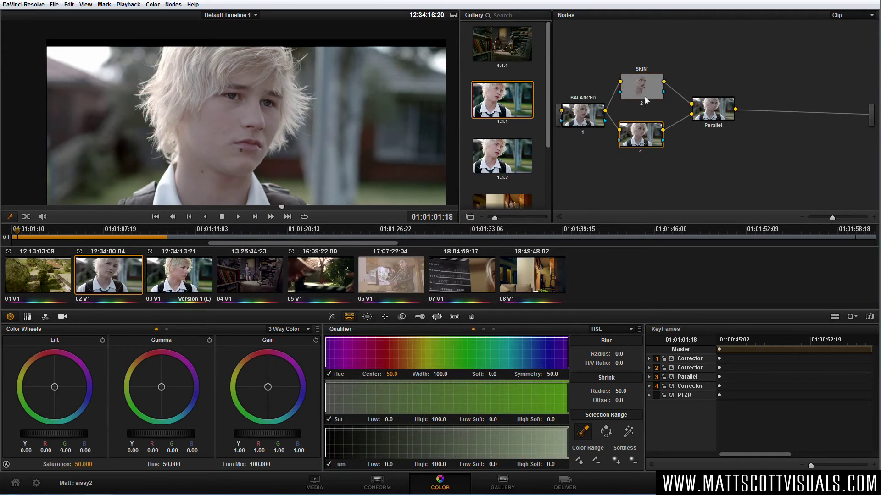
Add another parallel node from SKIN as a third branch into the Parallel mixer
{"action": "left_click", "coordinate": [644, 88]}
{"action": "left_click", "coordinate": [173, 4]}
{"action": "left_click", "coordinate": [193, 27]}
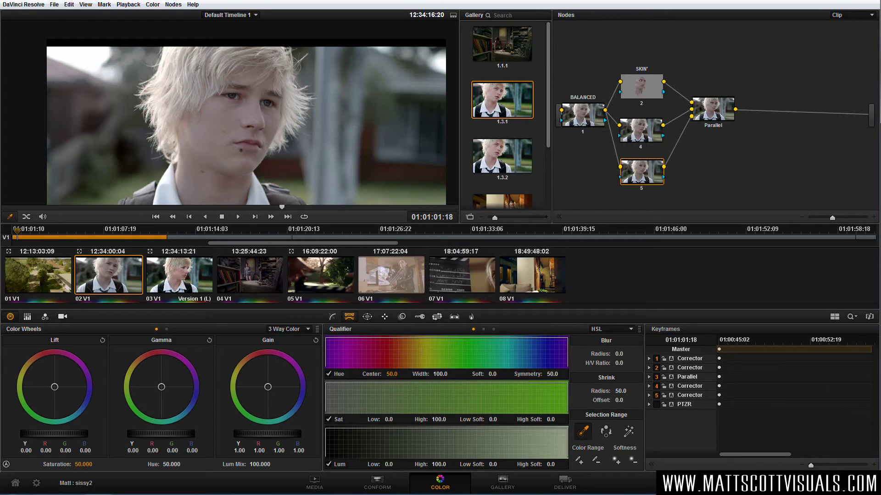
Label node 4 as HAIR
{"action": "scroll", "coordinate": [241, 122], "scroll_direction": "down", "scroll_amount": 3}
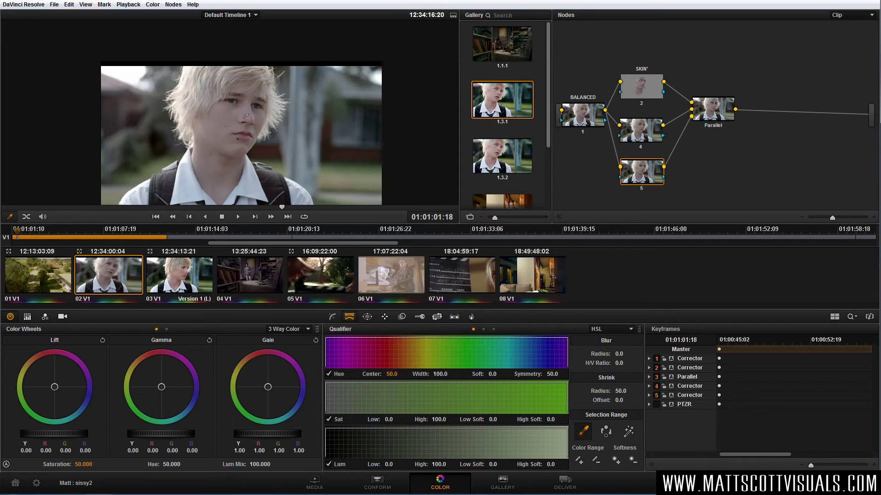
{"action": "right_click", "coordinate": [641, 134]}
{"action": "left_click", "coordinate": [673, 139]}
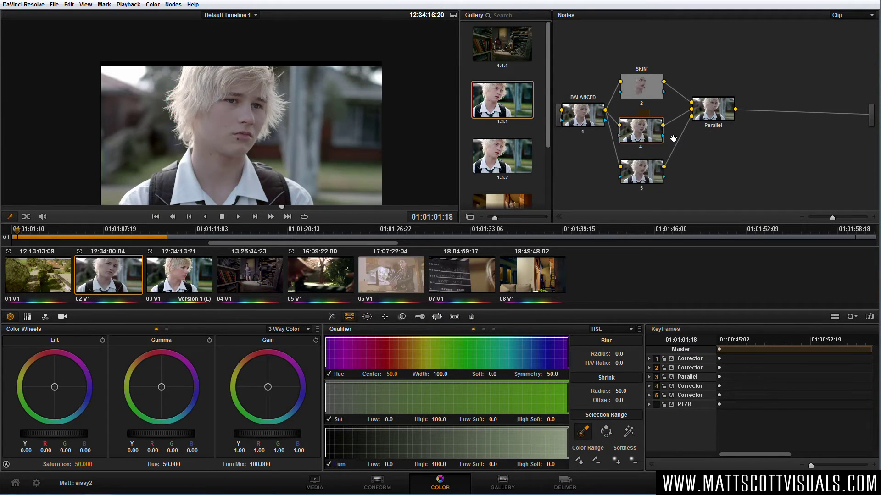
{"action": "type", "text": "HAIR"}
{"action": "key", "text": "Return"}
Sample the blond hair in the HAIR node with the HSL qualifier, using highlight view and a blur radius of 36.0
{"action": "left_click", "coordinate": [368, 317]}
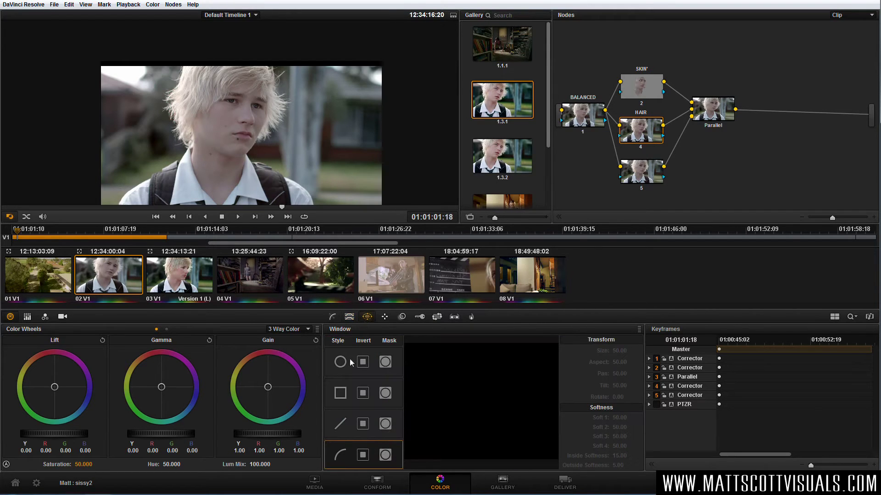
{"action": "left_click", "coordinate": [351, 318]}
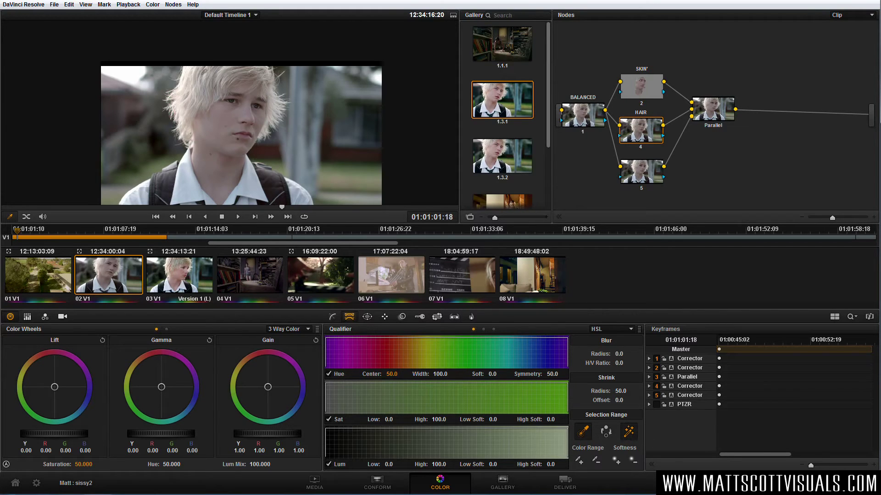
{"action": "left_click", "coordinate": [205, 71]}
{"action": "mouse_move", "coordinate": [218, 72]}
{"action": "left_mouse_down"}
{"action": "mouse_move", "coordinate": [234, 68]}
{"action": "mouse_move", "coordinate": [203, 76]}
{"action": "left_mouse_up"}
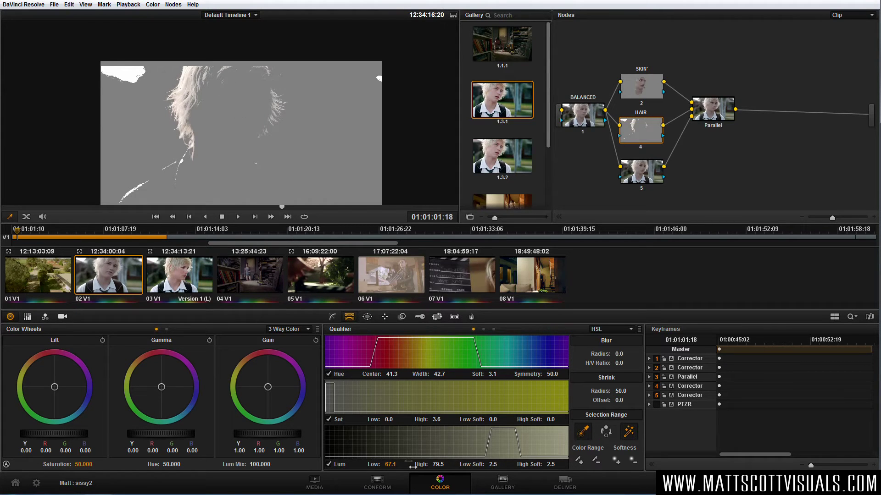
{"action": "mouse_move", "coordinate": [391, 464]}
{"action": "left_mouse_down"}
{"action": "mouse_move", "coordinate": [376, 465]}
{"action": "mouse_move", "coordinate": [394, 464]}
{"action": "left_mouse_up"}
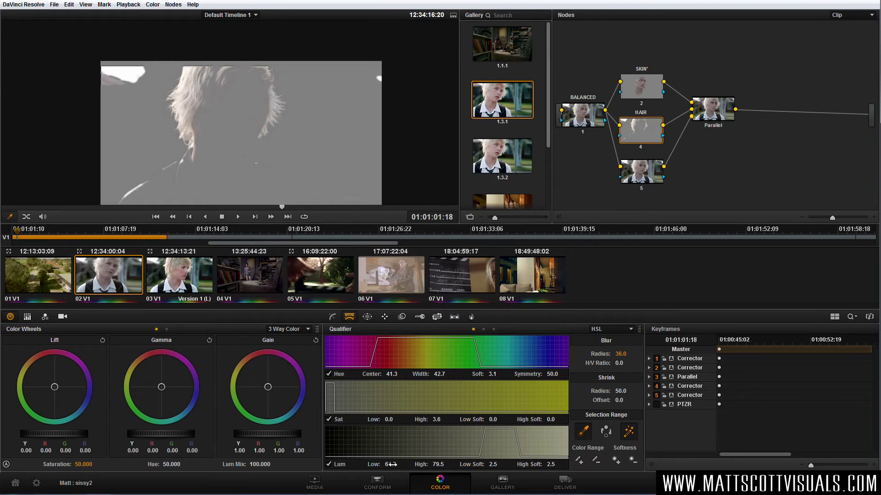
Refine the hair key with luminance low 61.5, hue center 51.8, hue width 31.9 and shrink radius 51.8
{"action": "left_click_drag", "start_coordinate": [390, 465], "coordinate": [380, 465]}
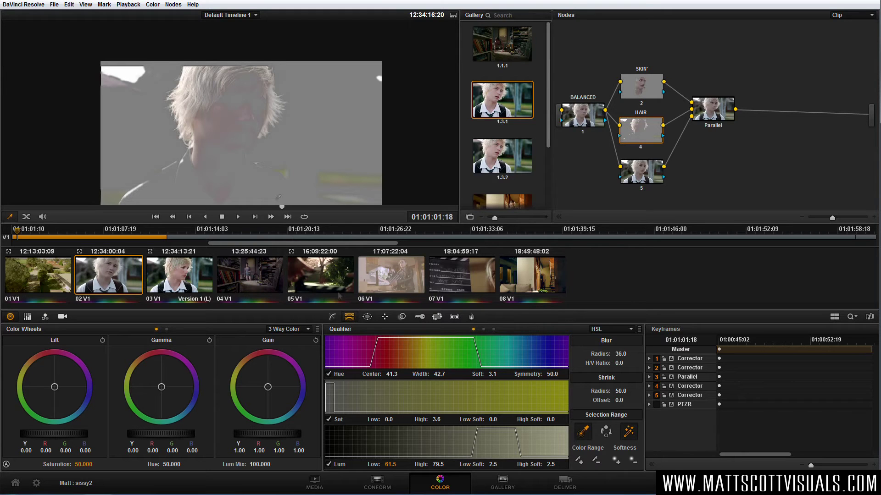
{"action": "left_click_drag", "start_coordinate": [444, 374], "coordinate": [408, 372]}
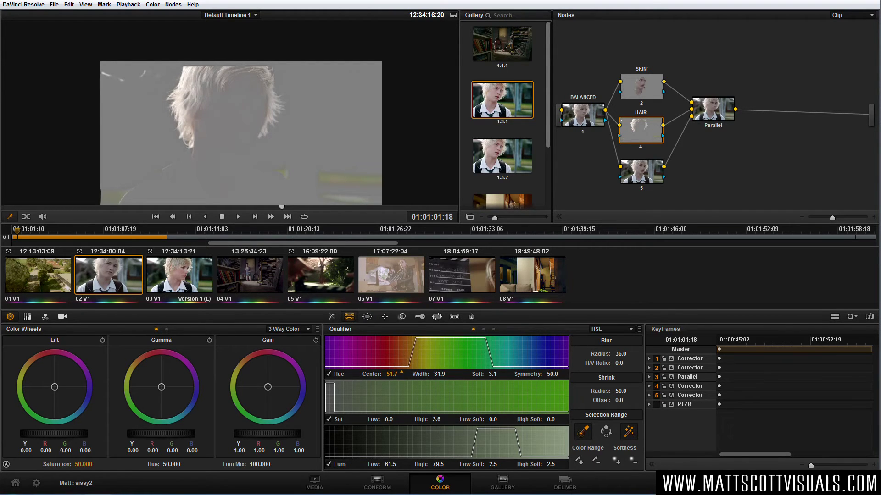
{"action": "left_click_drag", "start_coordinate": [621, 392], "coordinate": [623, 391]}
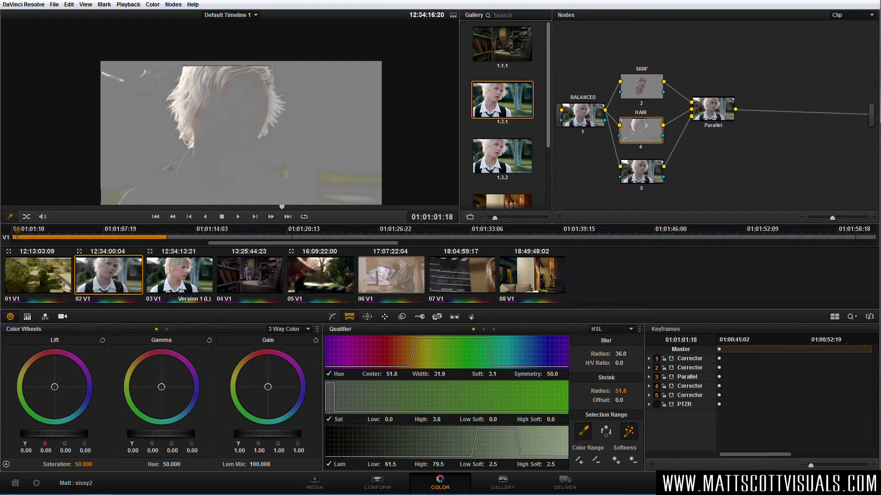
Add a circular window to the HAIR node and stretch and position it around the boy's whole head of hair
{"action": "left_click", "coordinate": [367, 317]}
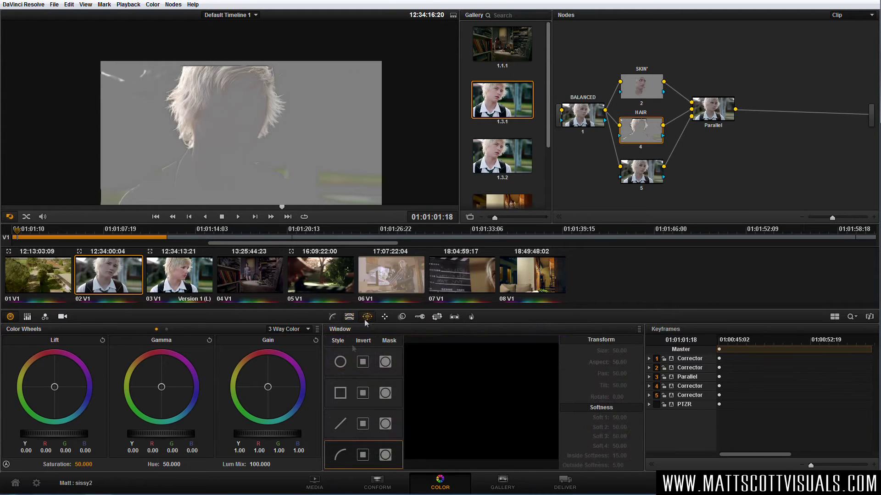
{"action": "left_click", "coordinate": [341, 362]}
{"action": "left_click_drag", "start_coordinate": [241, 141], "coordinate": [308, 109]}
{"action": "left_click_drag", "start_coordinate": [230, 152], "coordinate": [232, 183]}
{"action": "left_click_drag", "start_coordinate": [166, 124], "coordinate": [210, 114]}
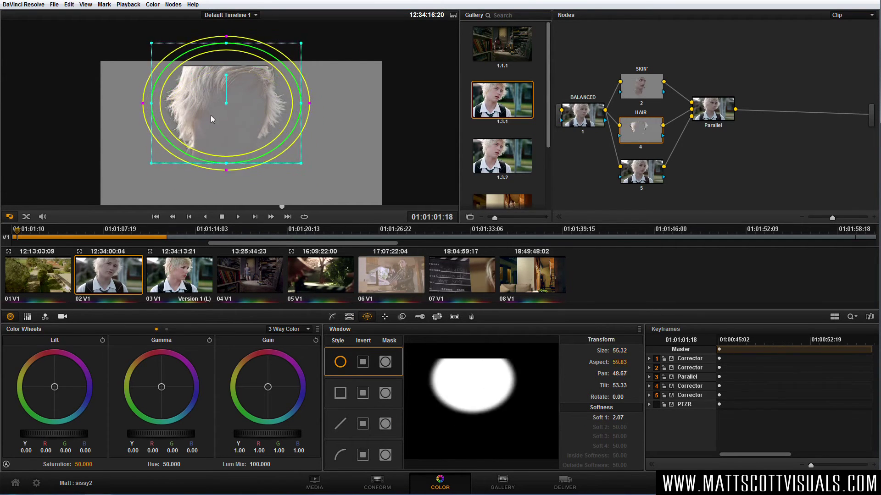
{"action": "left_click", "coordinate": [384, 318]}
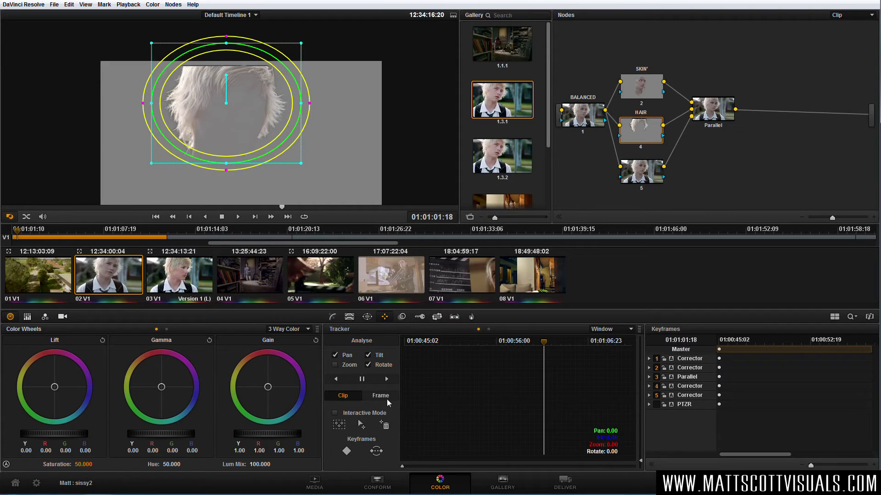
{"action": "left_click_drag", "start_coordinate": [227, 163], "coordinate": [226, 179]}
{"action": "left_click_drag", "start_coordinate": [230, 145], "coordinate": [232, 143]}
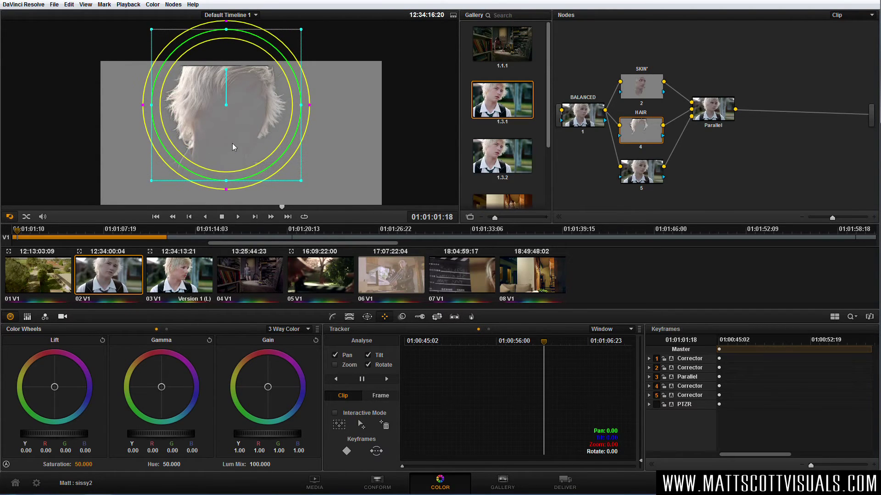
Track the hair window forward from 01:01:01:18, and backward from 01:01:01:17 to the start of the clip
{"action": "left_click", "coordinate": [387, 379]}
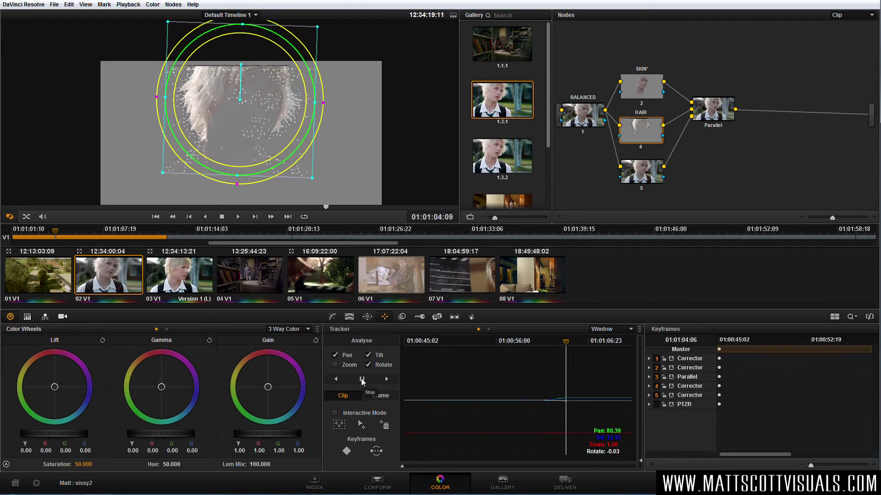
{"action": "left_click", "coordinate": [362, 380]}
{"action": "left_click", "coordinate": [548, 344]}
{"action": "left_click", "coordinate": [541, 347]}
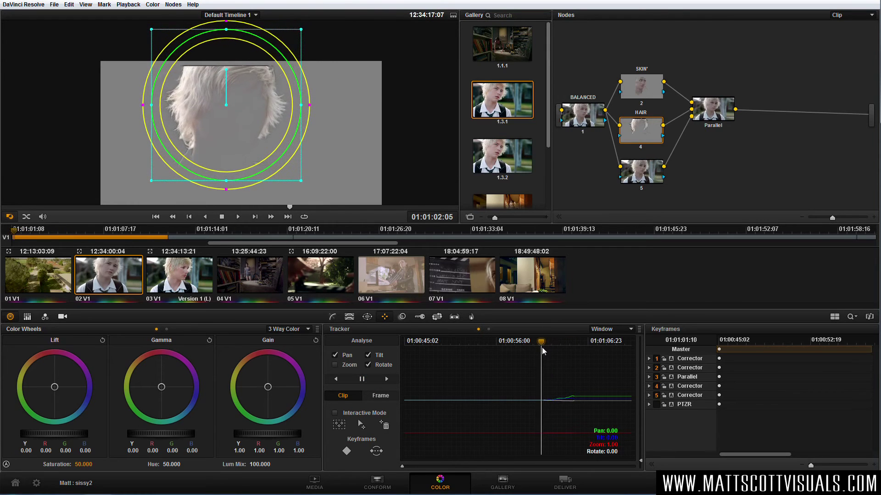
{"action": "left_click_drag", "start_coordinate": [542, 347], "coordinate": [544, 352]}
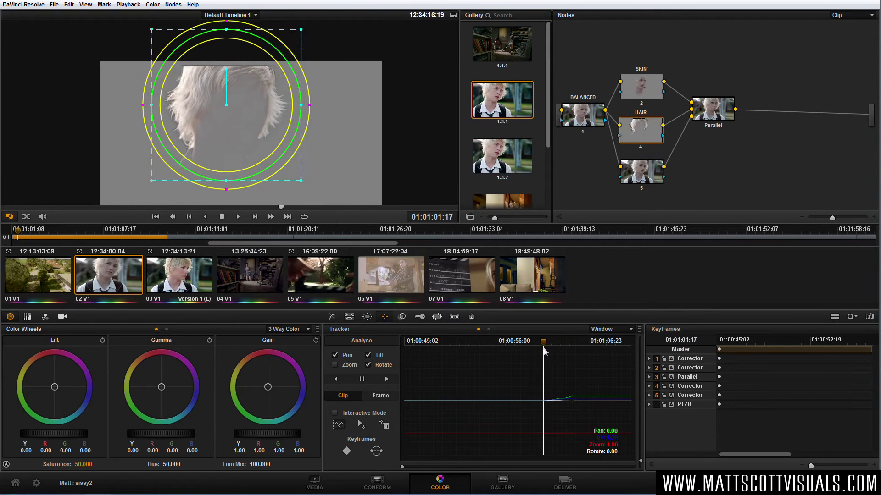
{"action": "left_click", "coordinate": [336, 379]}
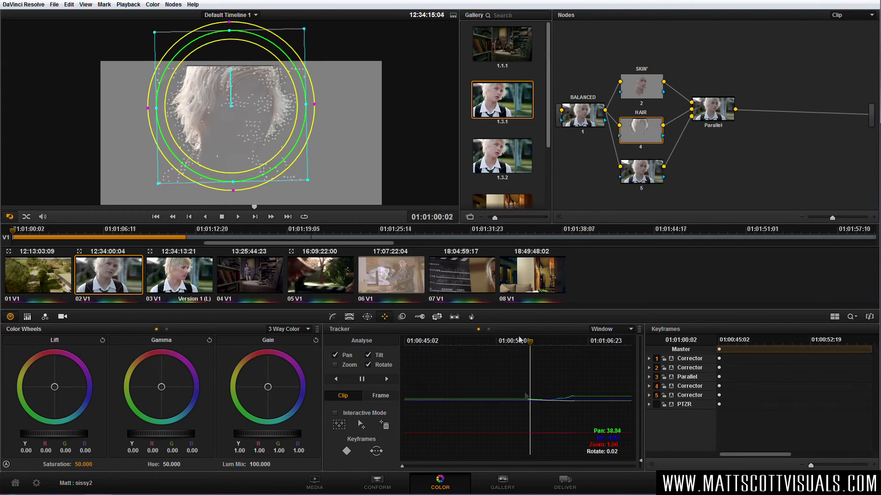
{"action": "left_click", "coordinate": [363, 379]}
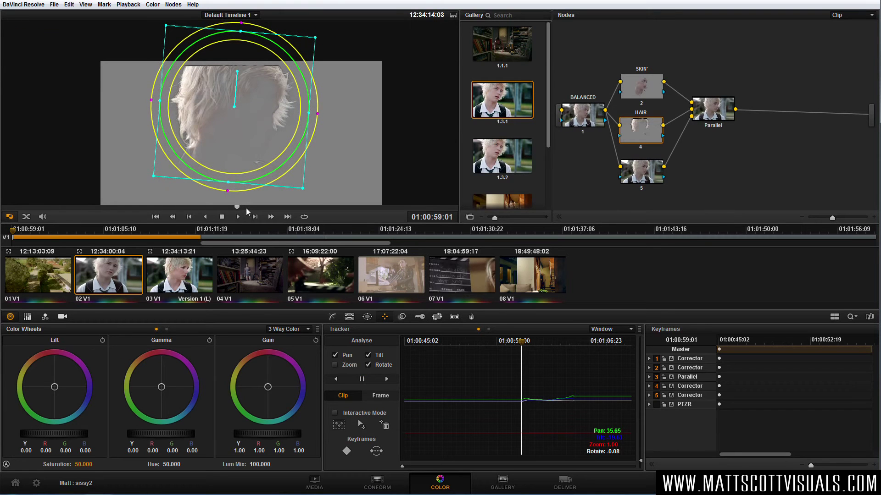
Keyframe the hair window at 01:01:11:05, and move it beyond the picture's upper-left corner near the clip's end
{"action": "left_click_drag", "start_coordinate": [246, 208], "coordinate": [437, 216]}
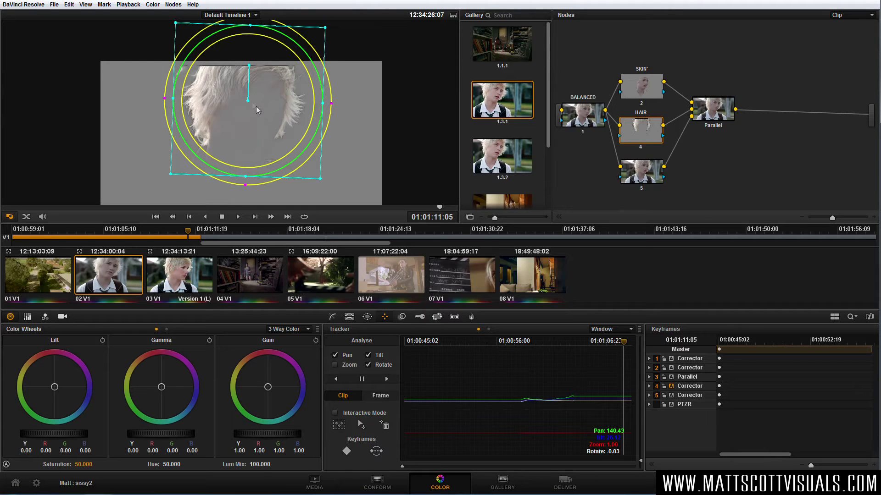
{"action": "left_click_drag", "start_coordinate": [247, 101], "coordinate": [247, 100]}
{"action": "left_click_drag", "start_coordinate": [810, 466], "coordinate": [812, 466]}
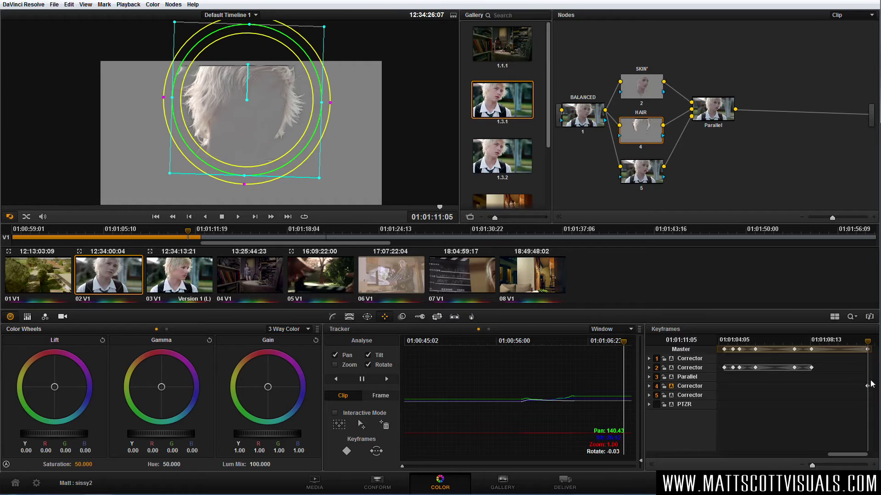
{"action": "left_click_drag", "start_coordinate": [846, 454], "coordinate": [850, 454]}
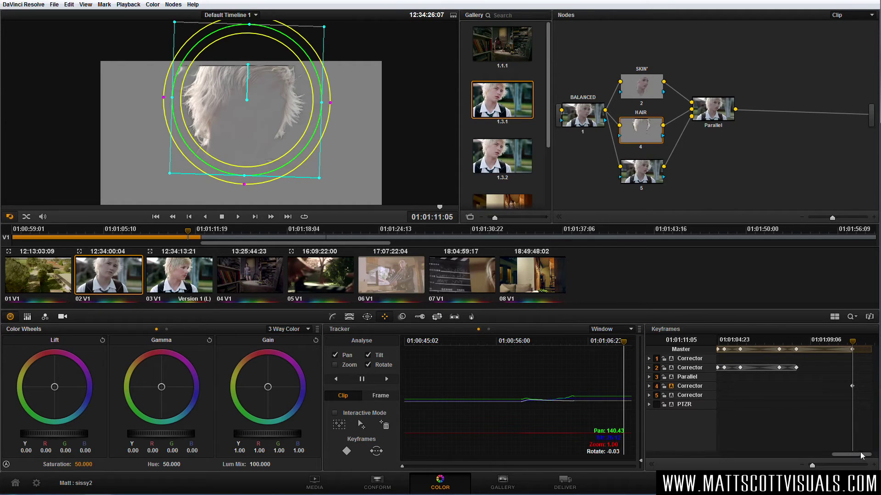
{"action": "left_click_drag", "start_coordinate": [854, 346], "coordinate": [869, 346]}
{"action": "left_click_drag", "start_coordinate": [255, 125], "coordinate": [129, 72]}
Keyframe intermediate hair window positions that follow the exiting head at 01:01:11:14, 01:01:11:19 and slightly past it, and scrub through the motion
{"action": "left_click", "coordinate": [860, 343]}
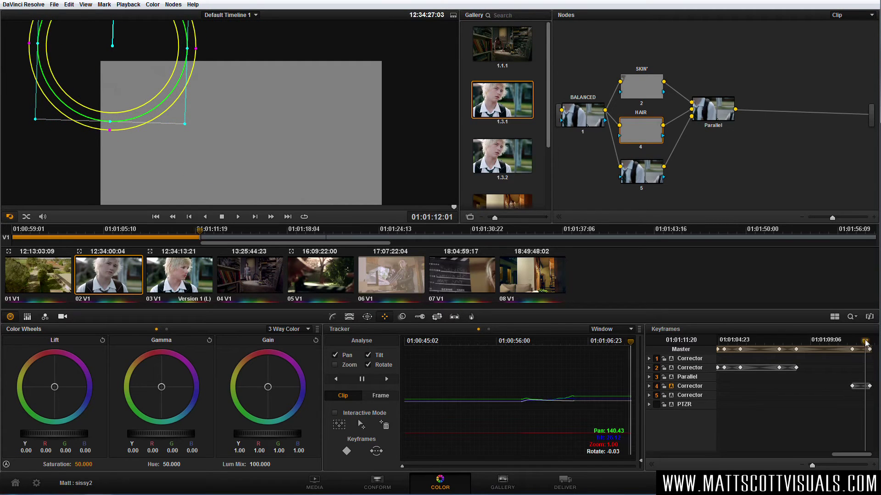
{"action": "left_click_drag", "start_coordinate": [859, 344], "coordinate": [860, 347]}
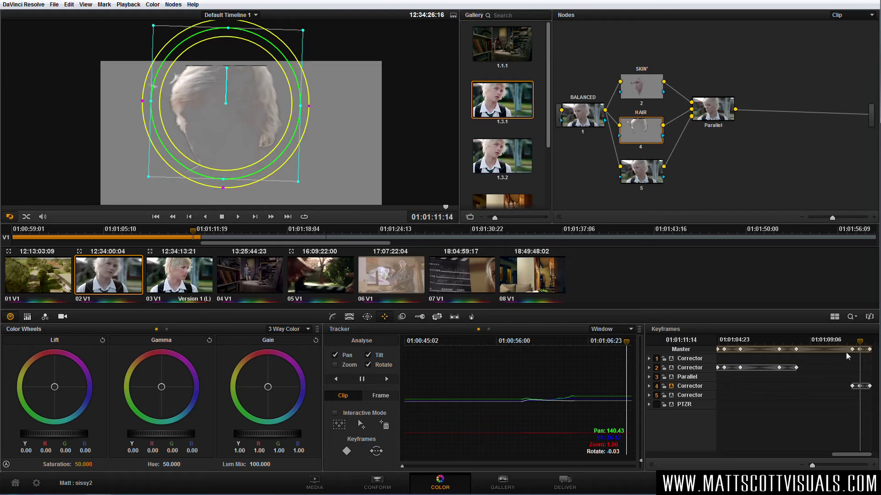
{"action": "left_click_drag", "start_coordinate": [859, 344], "coordinate": [865, 346]}
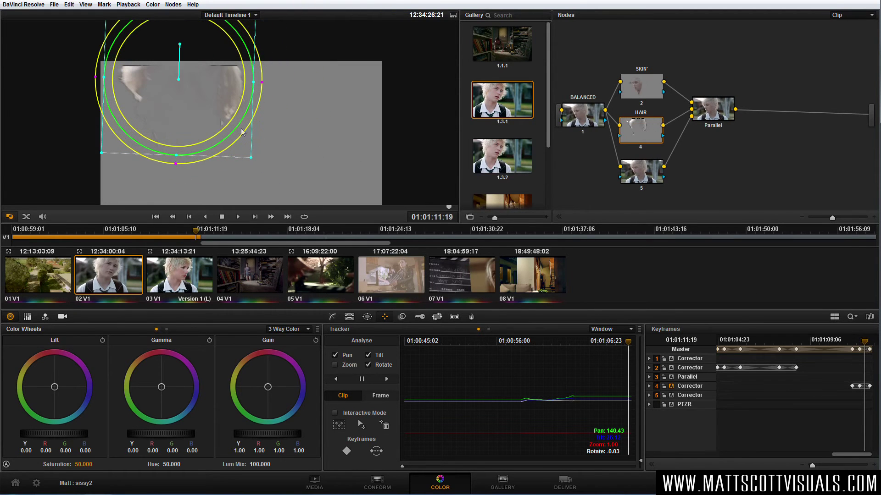
{"action": "left_click_drag", "start_coordinate": [209, 112], "coordinate": [213, 116]}
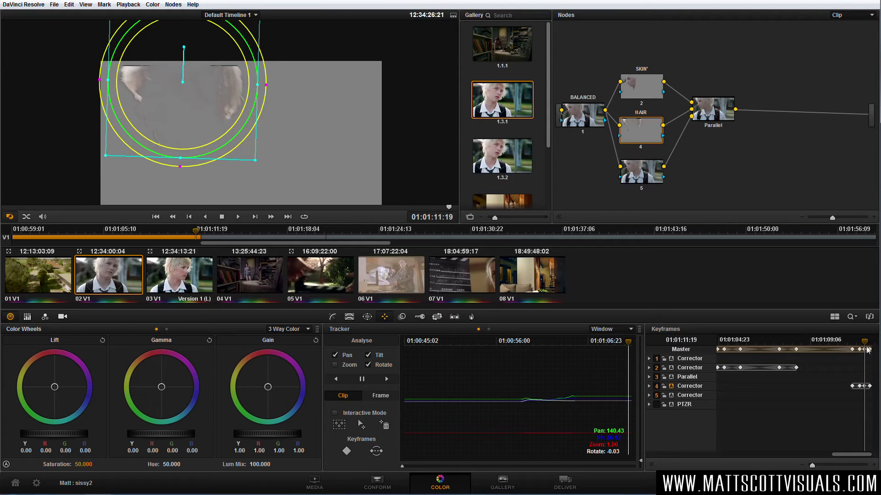
{"action": "left_click_drag", "start_coordinate": [865, 344], "coordinate": [867, 346]}
{"action": "left_click_drag", "start_coordinate": [197, 98], "coordinate": [204, 98]}
{"action": "mouse_move", "coordinate": [867, 347]}
{"action": "left_mouse_down"}
{"action": "mouse_move", "coordinate": [849, 348]}
{"action": "mouse_move", "coordinate": [867, 350]}
{"action": "left_mouse_up"}
{"action": "left_click_drag", "start_coordinate": [868, 351], "coordinate": [854, 351]}
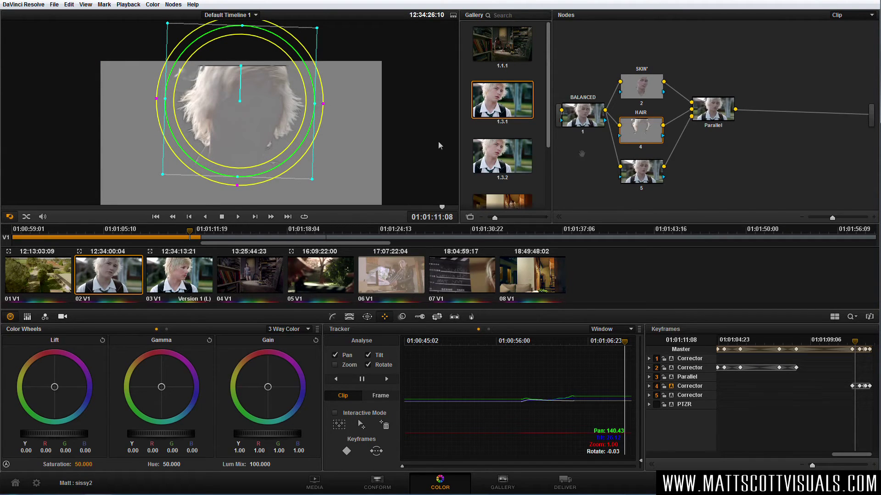
Move SKIN slightly higher in the node graph, and select node 5 and shift it away from BALANCED
{"action": "left_click_drag", "start_coordinate": [645, 84], "coordinate": [644, 78]}
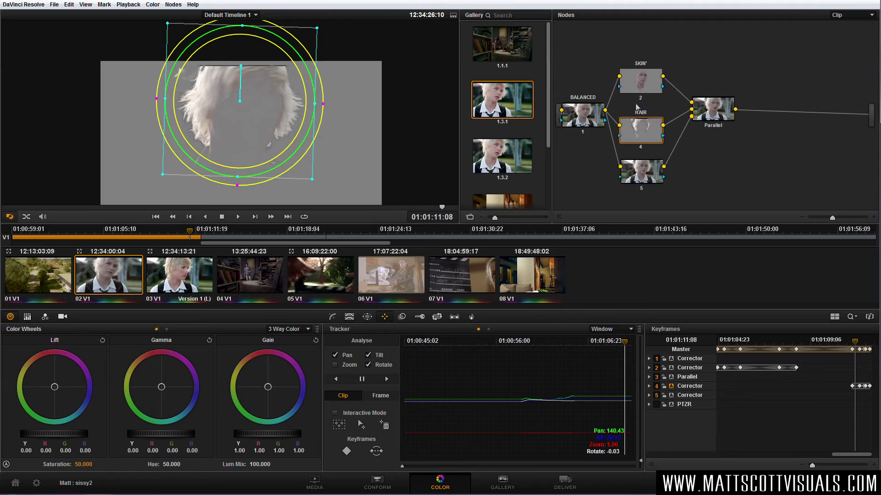
{"action": "left_click", "coordinate": [645, 176]}
{"action": "left_click_drag", "start_coordinate": [651, 175], "coordinate": [661, 176]}
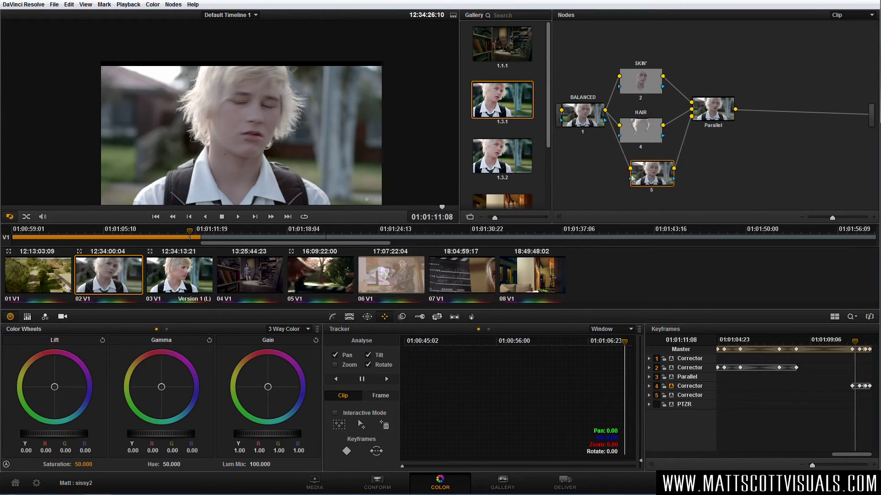
Go to 01:00:57:04 with the face enlarged, and enable a circular window on node 5
{"action": "left_click", "coordinate": [203, 208]}
{"action": "scroll", "coordinate": [259, 133], "scroll_direction": "up", "scroll_amount": 4}
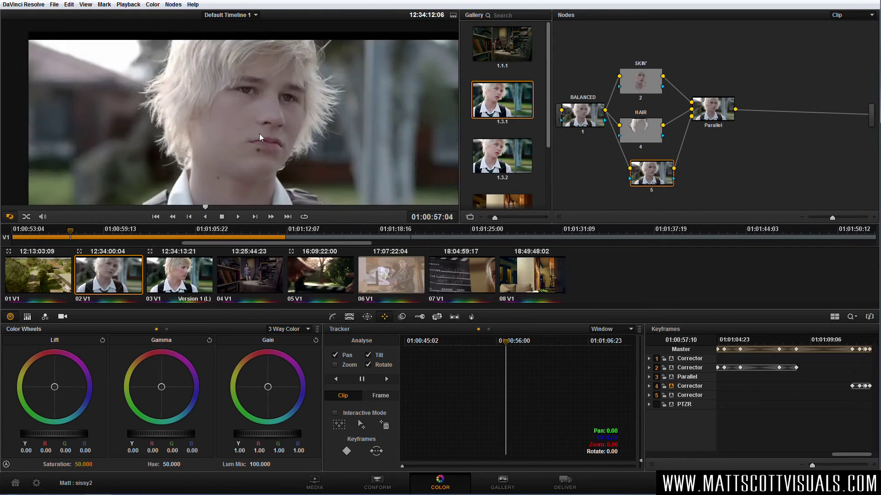
{"action": "left_click_drag", "start_coordinate": [290, 133], "coordinate": [269, 140]}
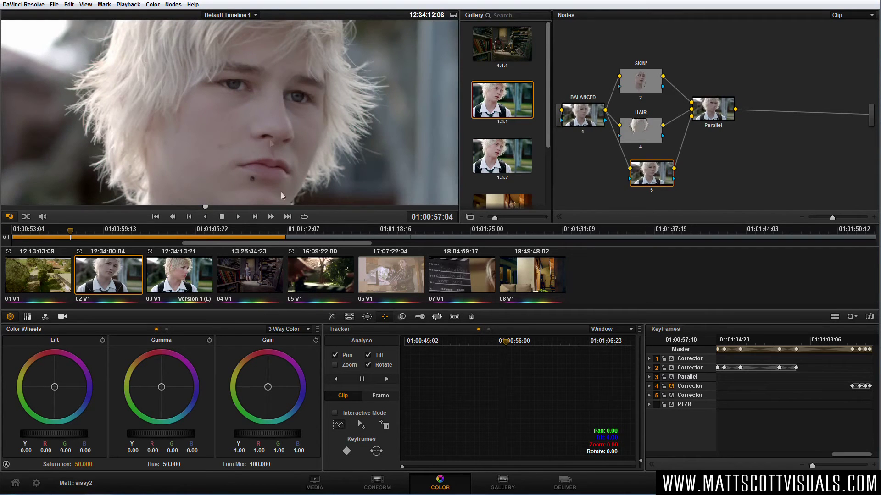
{"action": "left_click", "coordinate": [367, 317]}
{"action": "left_click", "coordinate": [340, 362]}
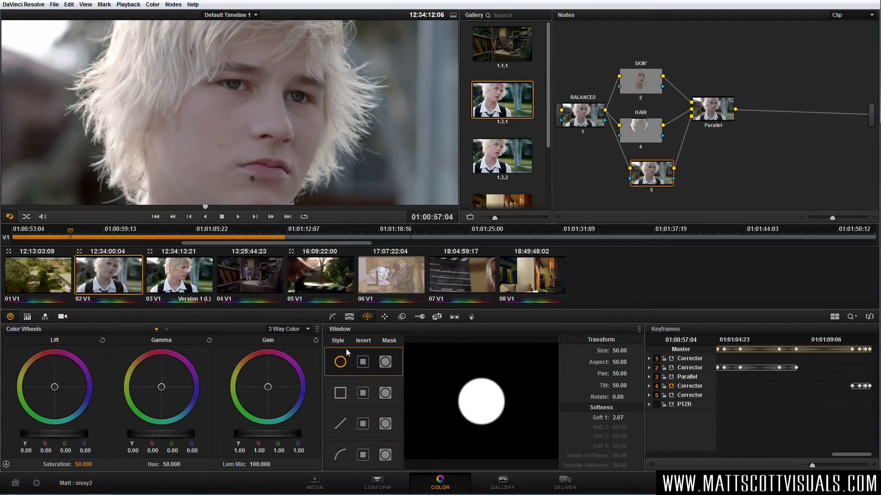
Shape the circular window into a tilted ellipse over both eyes, with size 8.30, aspect 86.89, pan 51.06, tilt 53.24 and rotation 10.28
{"action": "left_click_drag", "start_coordinate": [235, 187], "coordinate": [269, 72]}
{"action": "scroll", "coordinate": [269, 73], "scroll_direction": "down", "scroll_amount": 1}
{"action": "left_click_drag", "start_coordinate": [261, 158], "coordinate": [264, 65]}
{"action": "left_click_drag", "start_coordinate": [336, 62], "coordinate": [249, 138]}
{"action": "scroll", "coordinate": [268, 70], "scroll_direction": "up", "scroll_amount": 2}
{"action": "left_click_drag", "start_coordinate": [265, 105], "coordinate": [267, 102]}
{"action": "left_click_drag", "start_coordinate": [330, 116], "coordinate": [342, 119]}
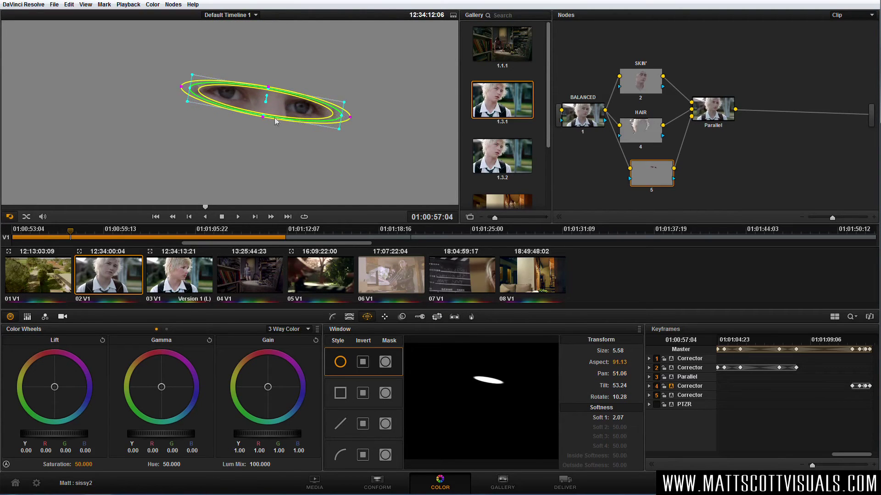
{"action": "left_click_drag", "start_coordinate": [263, 120], "coordinate": [261, 123]}
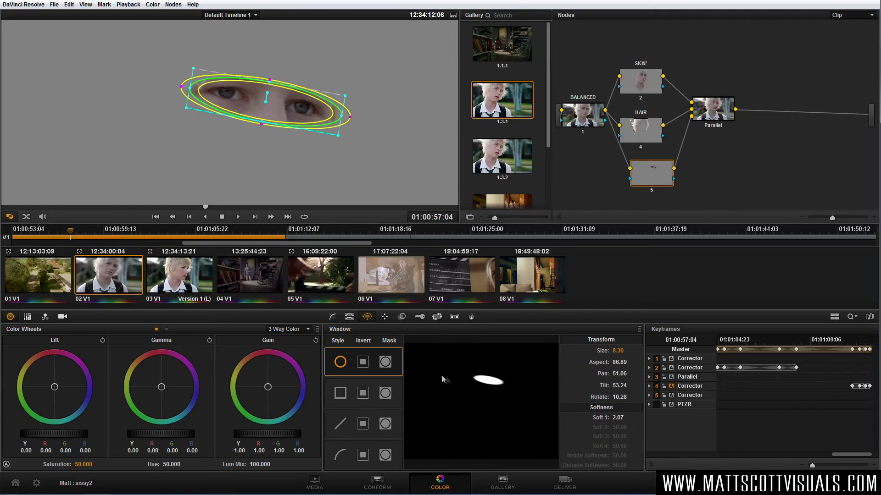
Track the eye window forward from 01:00:57:04, and return to 01:01:02:11
{"action": "left_click", "coordinate": [386, 317]}
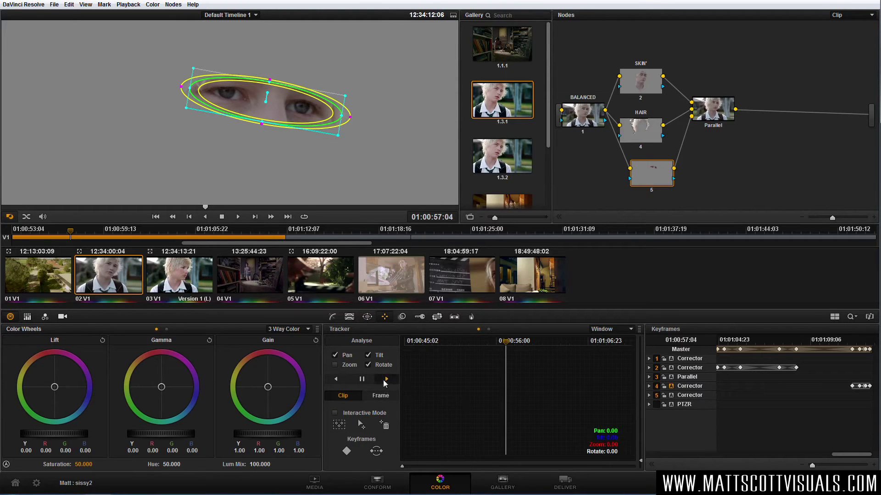
{"action": "left_click", "coordinate": [385, 379]}
{"action": "scroll", "coordinate": [252, 125], "scroll_direction": "down", "scroll_amount": 2}
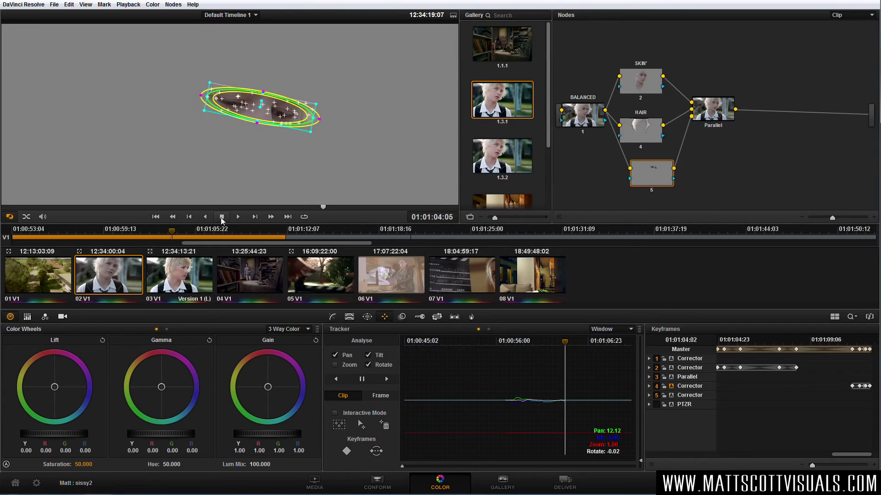
{"action": "left_click_drag", "start_coordinate": [567, 346], "coordinate": [550, 345]}
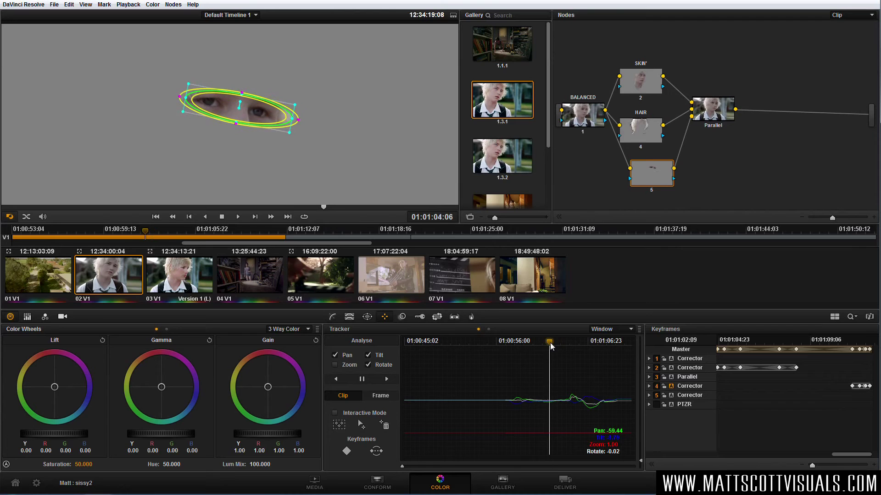
Key the eyes with the HSL qualifier using luminance low 52.9, blur radius 100 and shrink radius 57, and narrow the window to aspect 83.56
{"action": "left_click", "coordinate": [349, 317]}
{"action": "left_click", "coordinate": [629, 433]}
{"action": "left_click", "coordinate": [630, 433]}
{"action": "left_click_drag", "start_coordinate": [212, 104], "coordinate": [263, 110]}
{"action": "left_click", "coordinate": [213, 99]}
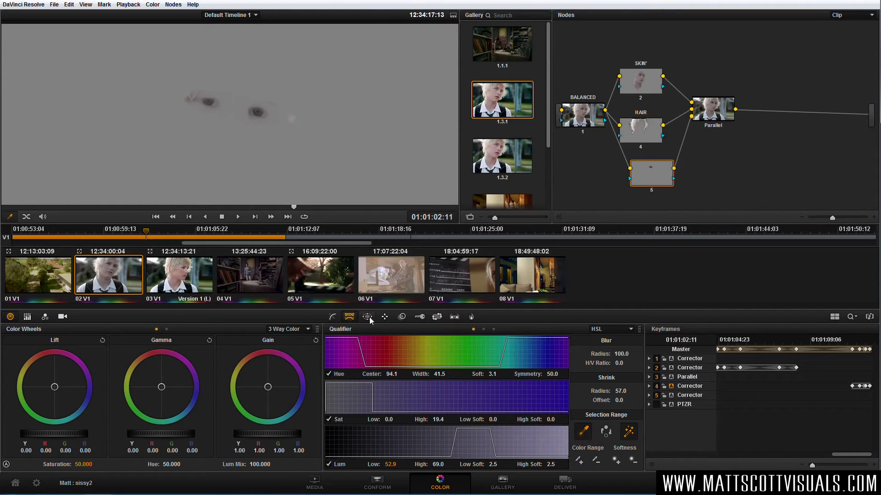
{"action": "left_click", "coordinate": [370, 318]}
{"action": "left_click_drag", "start_coordinate": [292, 120], "coordinate": [253, 113]}
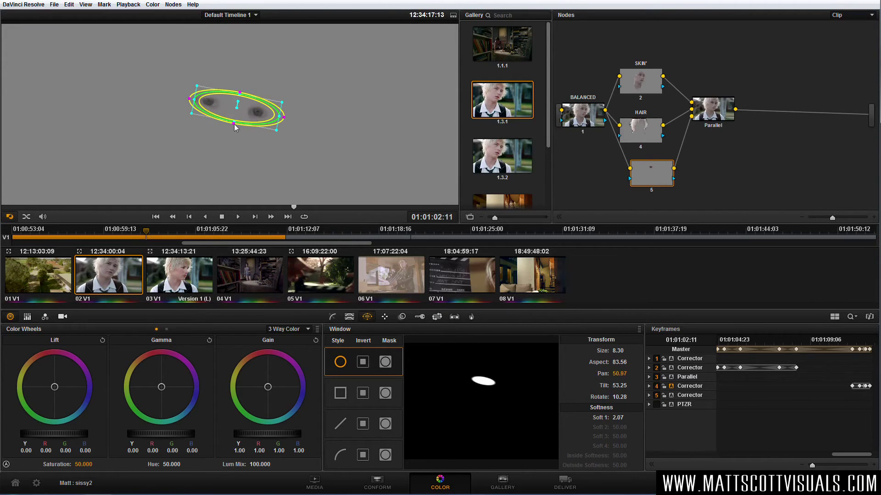
Shift node 5 further below HAIR in the node graph, and label it EYES
{"action": "left_click_drag", "start_coordinate": [649, 180], "coordinate": [641, 191]}
{"action": "right_click", "coordinate": [640, 191]}
{"action": "left_click", "coordinate": [661, 198]}
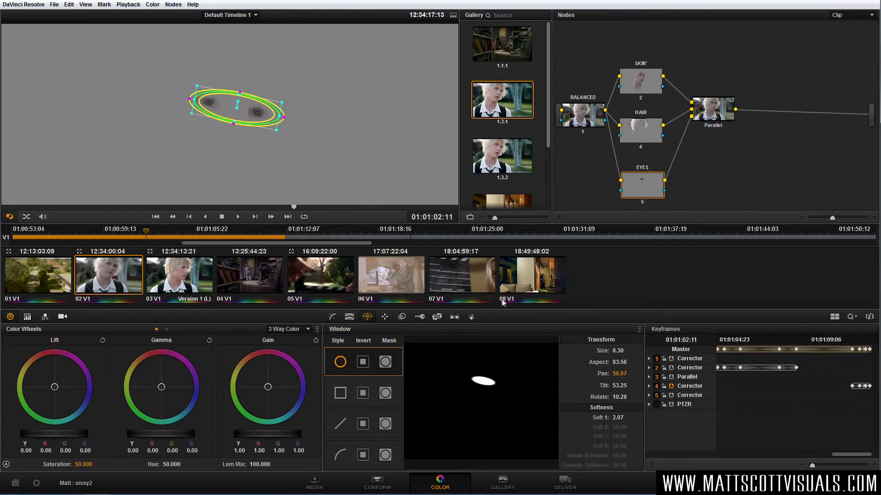
Turn off the highlight and window outline, and brighten the eyes toward blue with gain 1.34, 1.28, 1.35, 1.47 and gamma blue 0.04
{"action": "key", "text": "shift+h"}
{"action": "scroll", "coordinate": [293, 145], "scroll_direction": "up", "scroll_amount": 3}
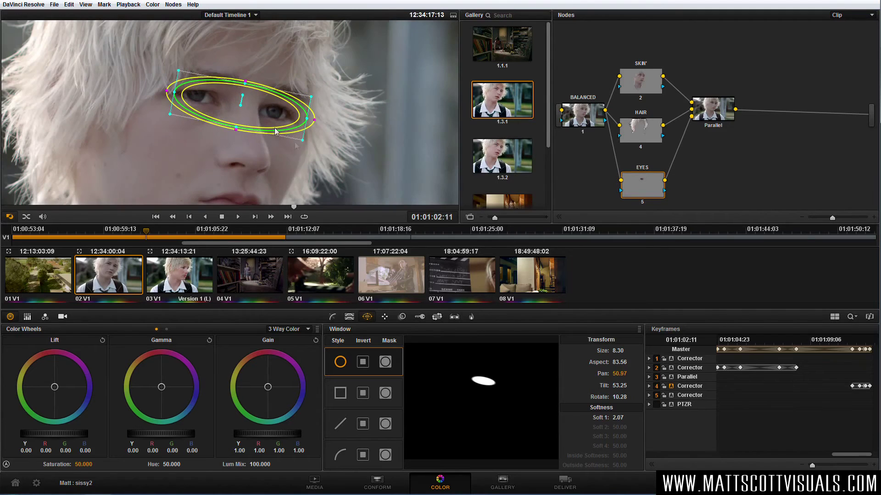
{"action": "left_click", "coordinate": [9, 216]}
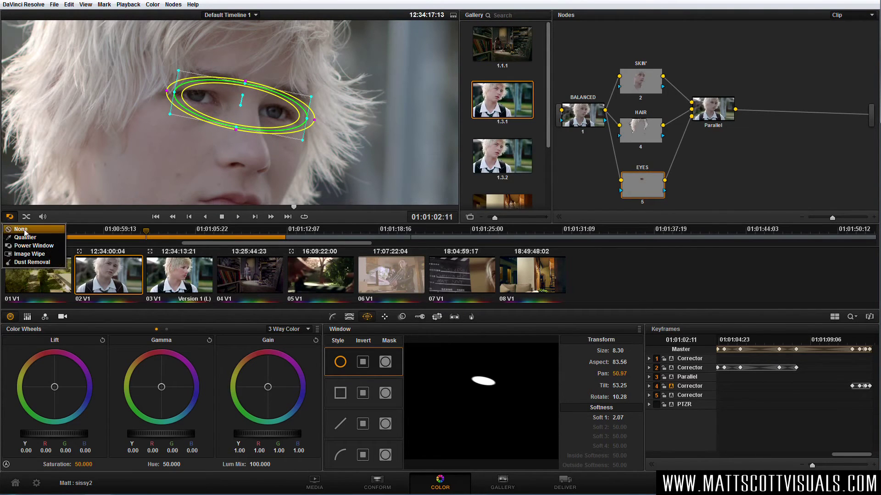
{"action": "left_click", "coordinate": [21, 228]}
{"action": "left_click_drag", "start_coordinate": [259, 438], "coordinate": [371, 420]}
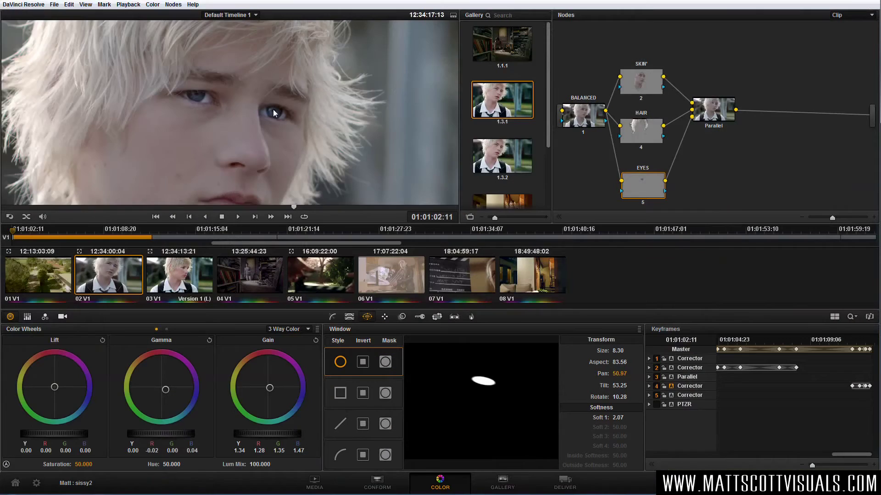
Compare the eyes with the EYES node disabled and enabled, both in close-up and at full-picture size
{"action": "scroll", "coordinate": [252, 127], "scroll_direction": "up", "scroll_amount": 3}
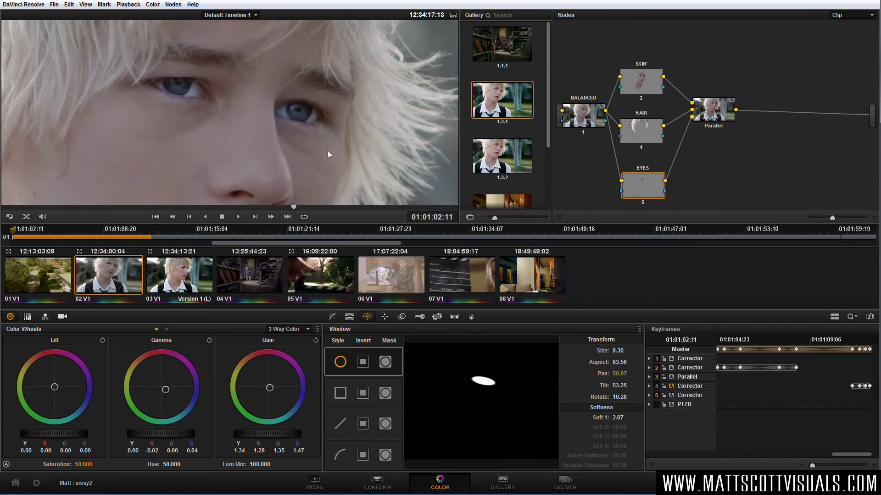
{"action": "key", "text": "ctrl+d"}
{"action": "key", "text": "ctrl+d"}
{"action": "key", "text": "ctrl+d"}
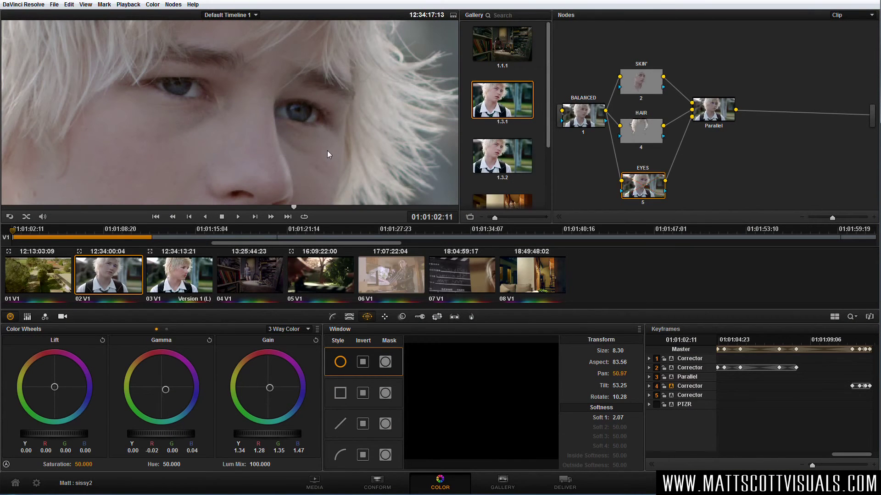
{"action": "key", "text": "ctrl+d"}
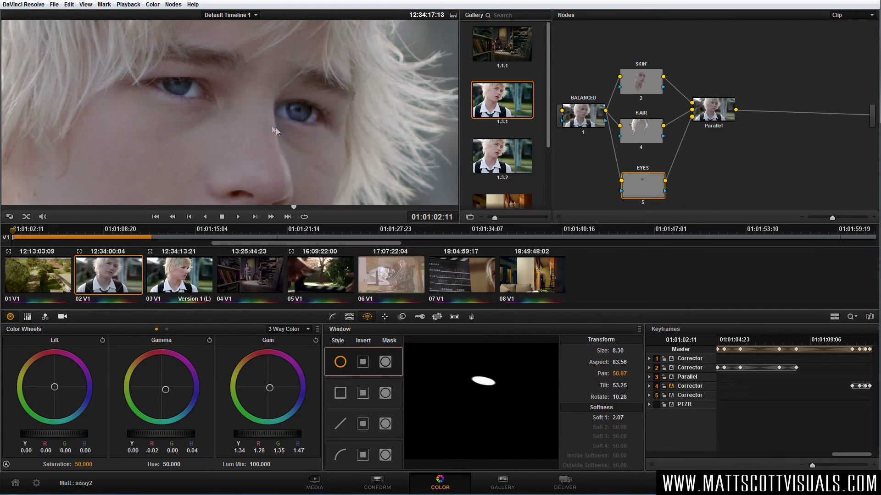
{"action": "scroll", "coordinate": [276, 127], "scroll_direction": "down", "scroll_amount": 3}
{"action": "scroll", "coordinate": [265, 135], "scroll_direction": "down", "scroll_amount": 1}
{"action": "scroll", "coordinate": [284, 134], "scroll_direction": "up", "scroll_amount": 1}
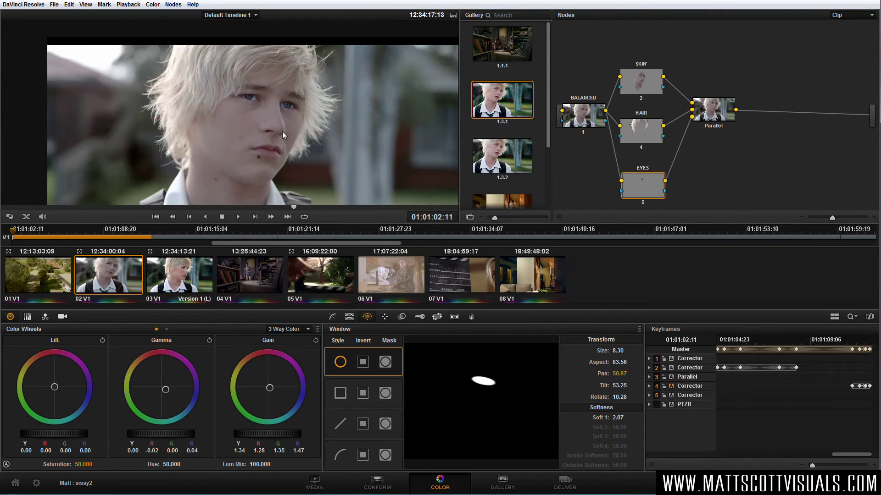
{"action": "scroll", "coordinate": [285, 134], "scroll_direction": "down", "scroll_amount": 3}
{"action": "scroll", "coordinate": [284, 134], "scroll_direction": "up", "scroll_amount": 1}
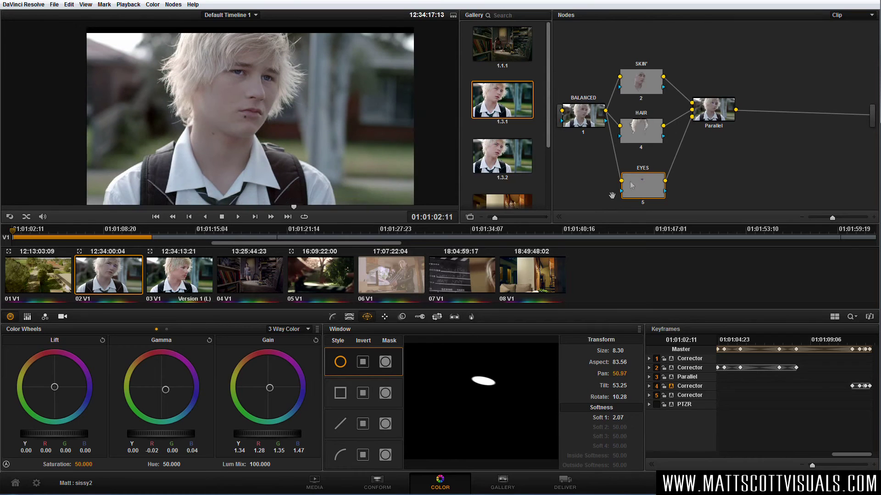
Check the SKIN, HAIR and EYES nodes, and align HAIR and EYES in an evenly spaced column under SKIN
{"action": "left_click", "coordinate": [640, 81]}
{"action": "left_click", "coordinate": [646, 131]}
{"action": "left_click", "coordinate": [645, 189]}
{"action": "left_click_drag", "start_coordinate": [642, 137], "coordinate": [642, 140]}
{"action": "left_click_drag", "start_coordinate": [638, 194], "coordinate": [636, 189]}
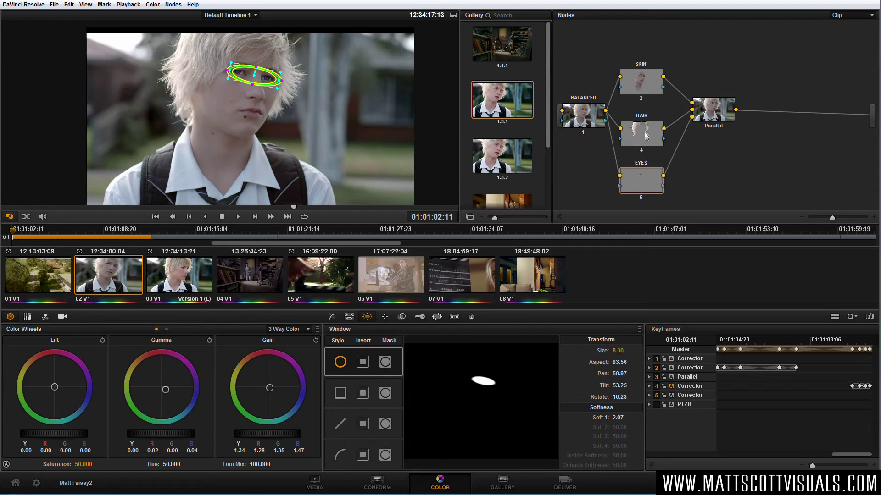
Move the Parallel mixer closer to the node column and slightly lower
{"action": "left_click_drag", "start_coordinate": [718, 118], "coordinate": [707, 136]}
{"action": "right_click", "coordinate": [704, 129]}
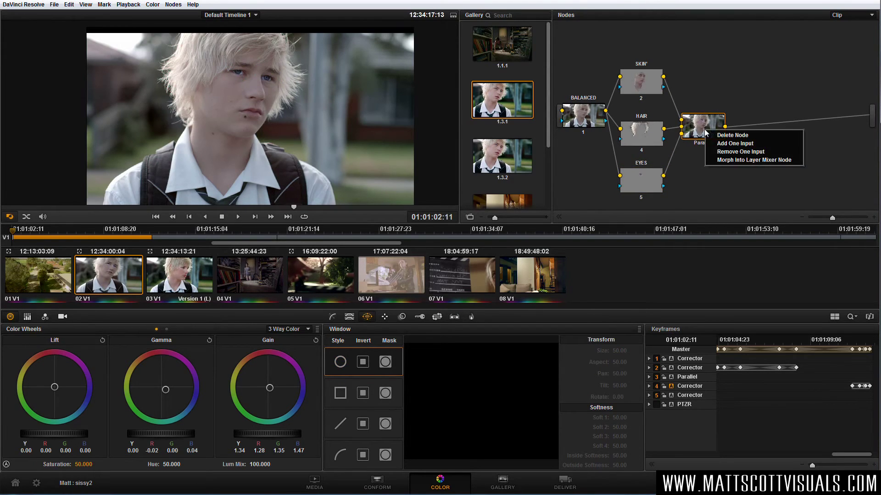
{"action": "left_click", "coordinate": [698, 129]}
{"action": "left_click_drag", "start_coordinate": [696, 132], "coordinate": [694, 126]}
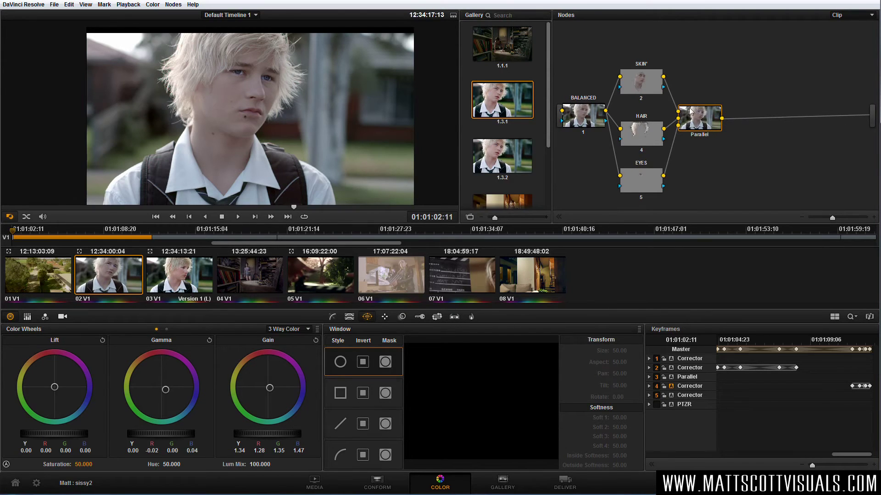
Move SKIN, HAIR and EYES upward in the node graph to free space beneath them, and show the whole picture in the viewer
{"action": "left_click", "coordinate": [580, 119]}
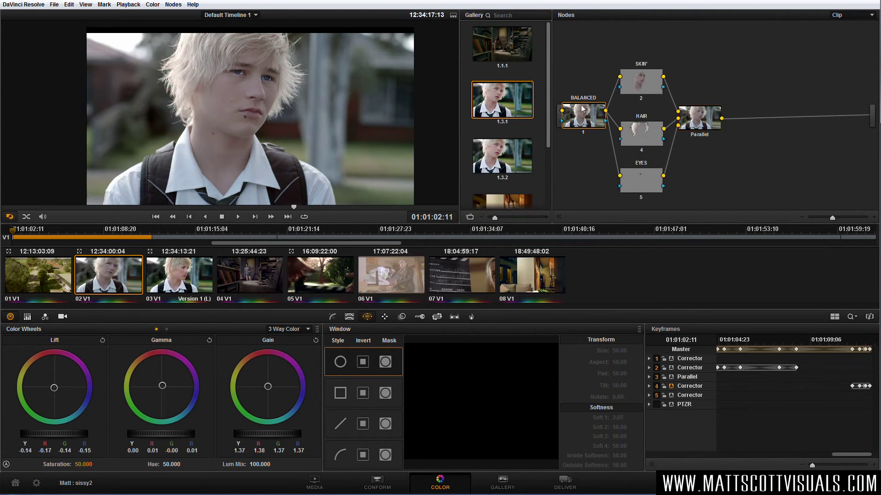
{"action": "left_click", "coordinate": [702, 124]}
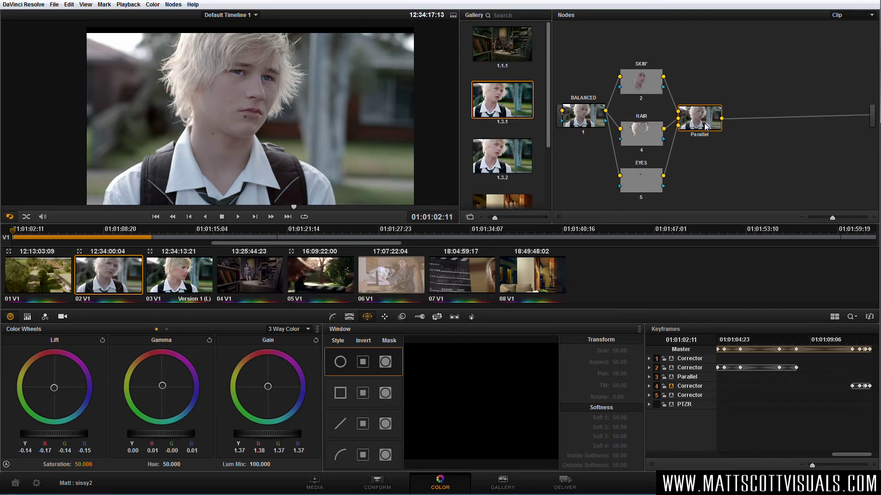
{"action": "left_click_drag", "start_coordinate": [647, 178], "coordinate": [645, 181]}
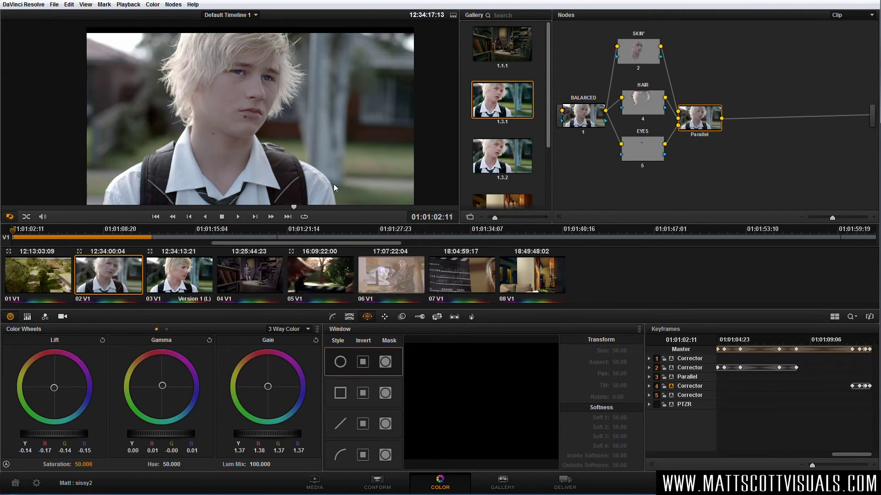
{"action": "scroll", "coordinate": [256, 181], "scroll_direction": "down", "scroll_amount": 4}
{"action": "scroll", "coordinate": [256, 181], "scroll_direction": "up", "scroll_amount": 3}
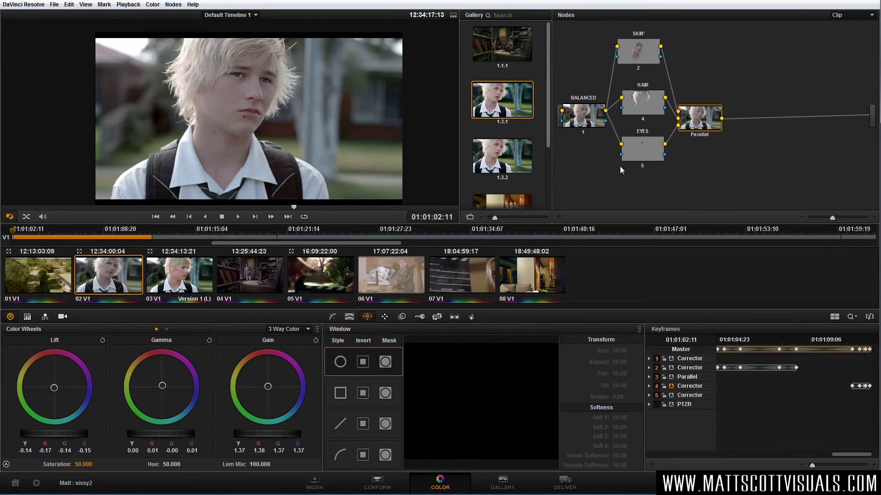
Add a parallel node from SKIN, place it beneath EYES, and label it SHIRT
{"action": "left_click", "coordinate": [648, 155]}
{"action": "left_click", "coordinate": [648, 54]}
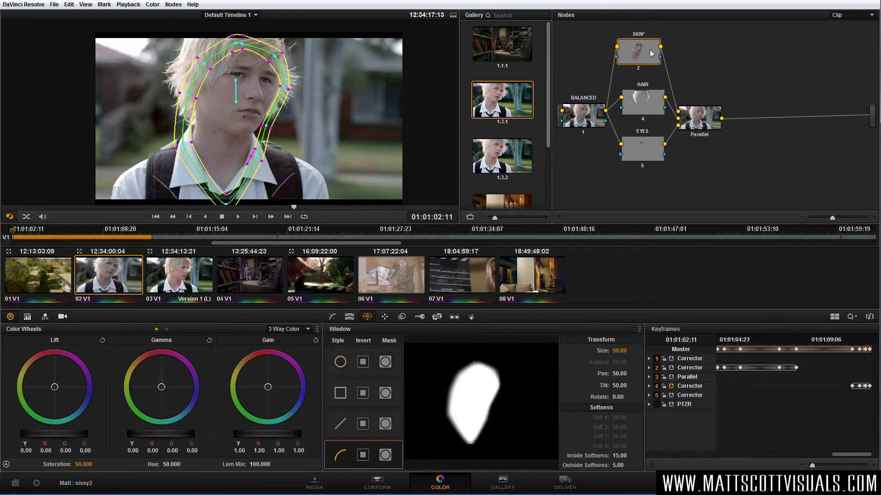
{"action": "left_click", "coordinate": [152, 5]}
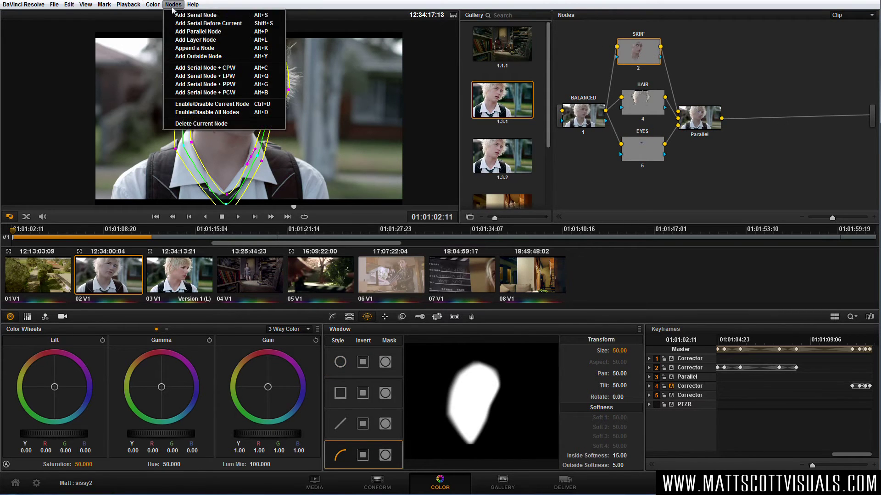
{"action": "left_click", "coordinate": [206, 51]}
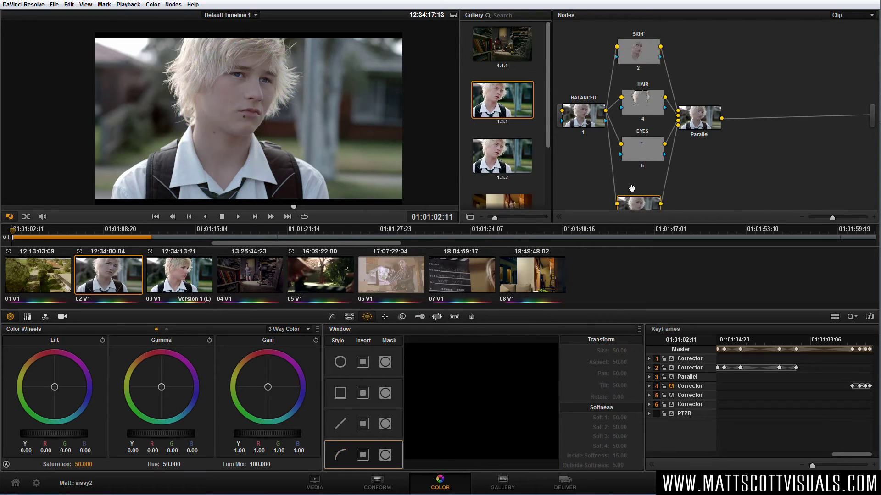
{"action": "left_click_drag", "start_coordinate": [641, 206], "coordinate": [642, 188]}
{"action": "right_click", "coordinate": [646, 190]}
{"action": "left_click", "coordinate": [669, 194]}
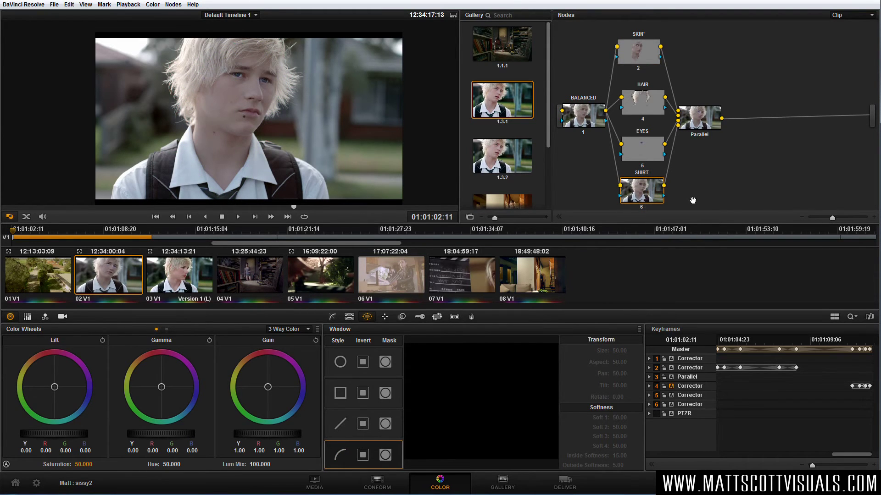
Sample the white shirt collar with the HSL qualifier on the SHIRT node, and raise the luminance high limit to 97.1
{"action": "left_click", "coordinate": [632, 201]}
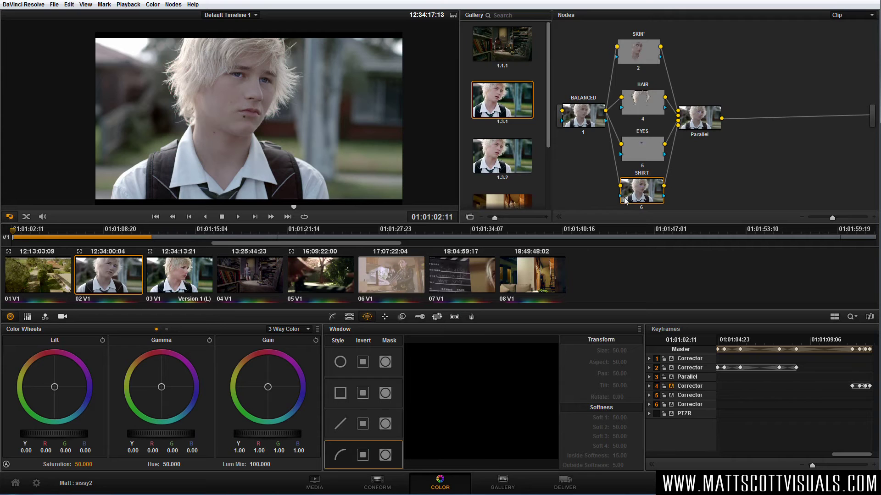
{"action": "left_click", "coordinate": [349, 317]}
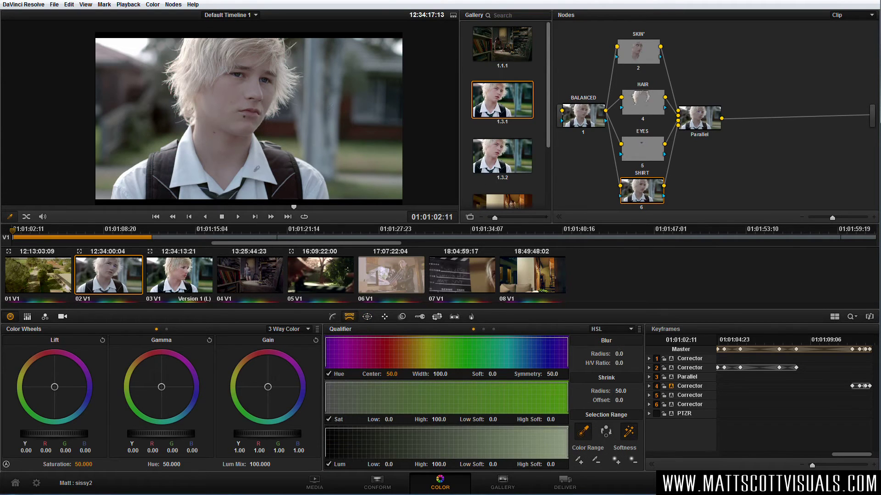
{"action": "left_click", "coordinate": [260, 169]}
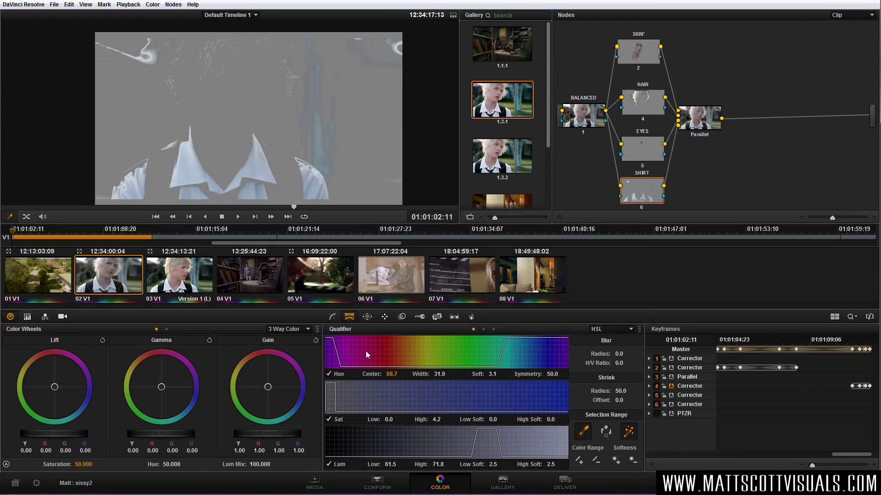
{"action": "left_click_drag", "start_coordinate": [438, 465], "coordinate": [447, 464]}
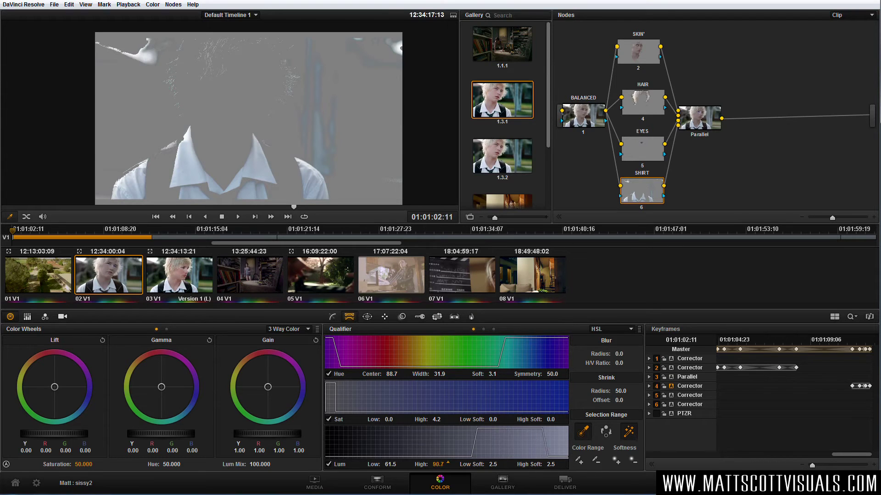
Compare the shirt key with and without the hue qualifier, and leave hue disabled
{"action": "left_click", "coordinate": [330, 373]}
{"action": "left_click", "coordinate": [329, 374]}
{"action": "left_click", "coordinate": [330, 374]}
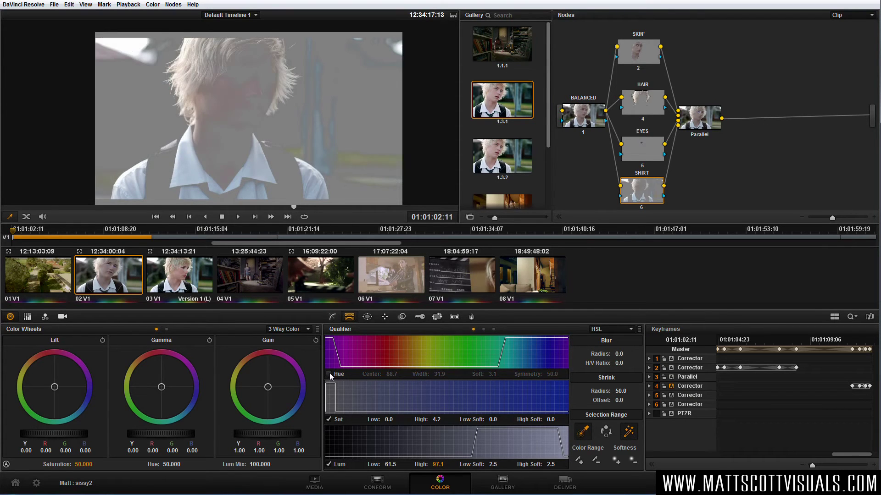
Inspect the shirt collar key up close with the hue qualifier on and off, and return to the full picture
{"action": "left_click", "coordinate": [329, 373]}
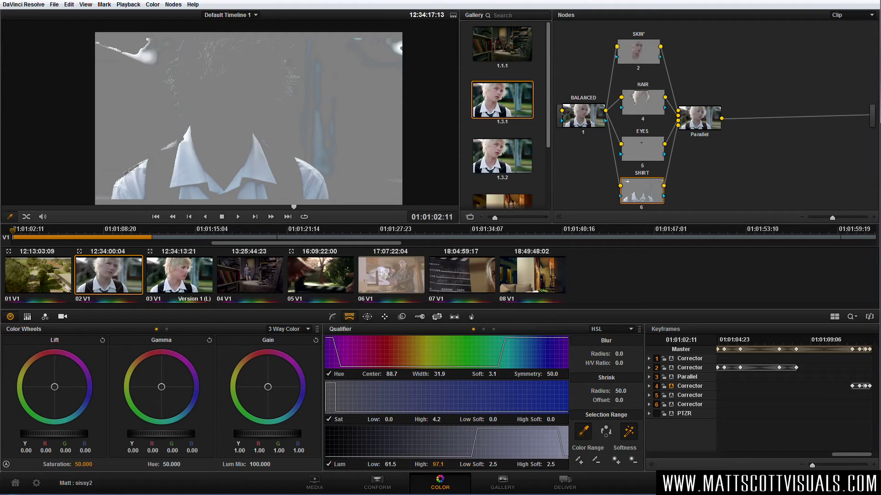
{"action": "scroll", "coordinate": [138, 174], "scroll_direction": "up", "scroll_amount": 3}
{"action": "left_click_drag", "start_coordinate": [138, 175], "coordinate": [209, 108]}
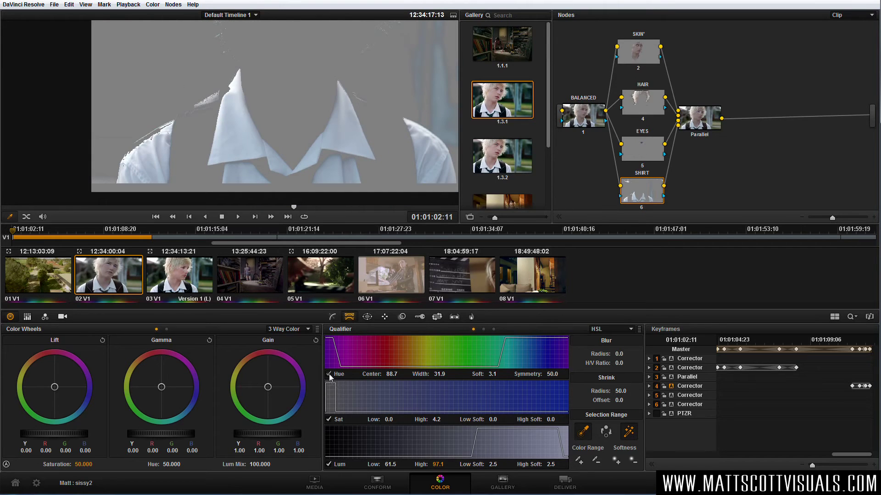
{"action": "left_click", "coordinate": [329, 373]}
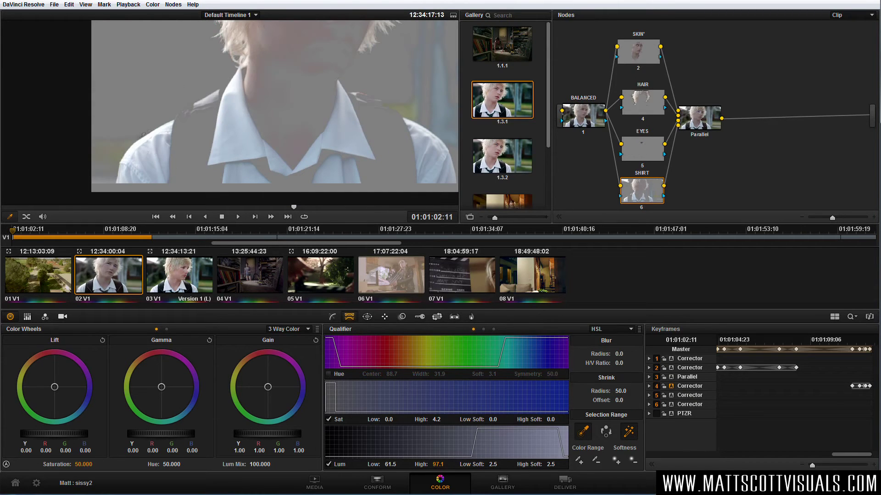
{"action": "scroll", "coordinate": [308, 126], "scroll_direction": "down", "scroll_amount": 3}
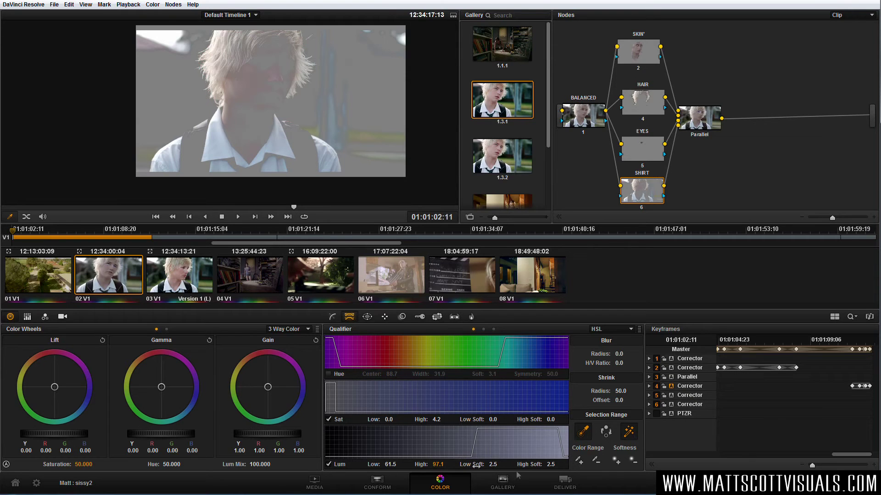
Set the SHIRT key's luminance range to low 60.4 and high 100.0, with high softness 0.0
{"action": "left_click_drag", "start_coordinate": [551, 467], "coordinate": [539, 467]}
{"action": "left_click_drag", "start_coordinate": [444, 465], "coordinate": [459, 465]}
{"action": "left_click_drag", "start_coordinate": [392, 465], "coordinate": [387, 465]}
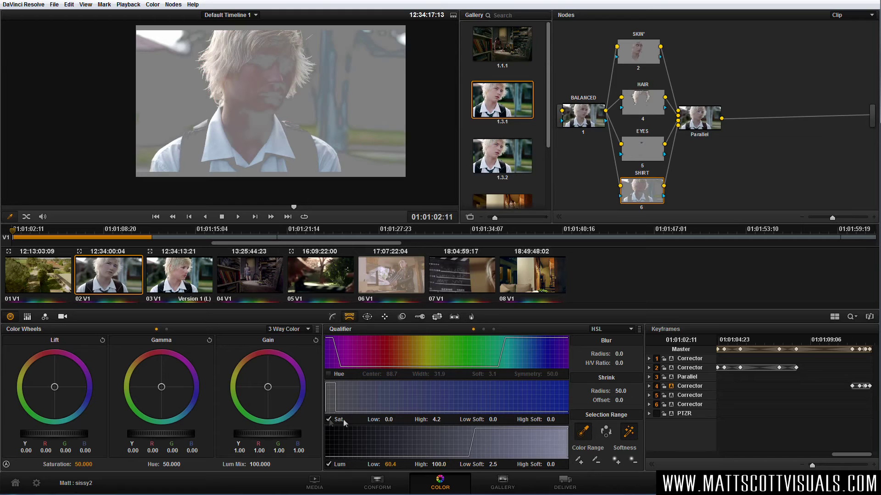
Draw a closed curve window around the shirt and both collar points, dipping at the neck, and tighten its point above the screen-left collar tip
{"action": "left_click", "coordinate": [367, 317]}
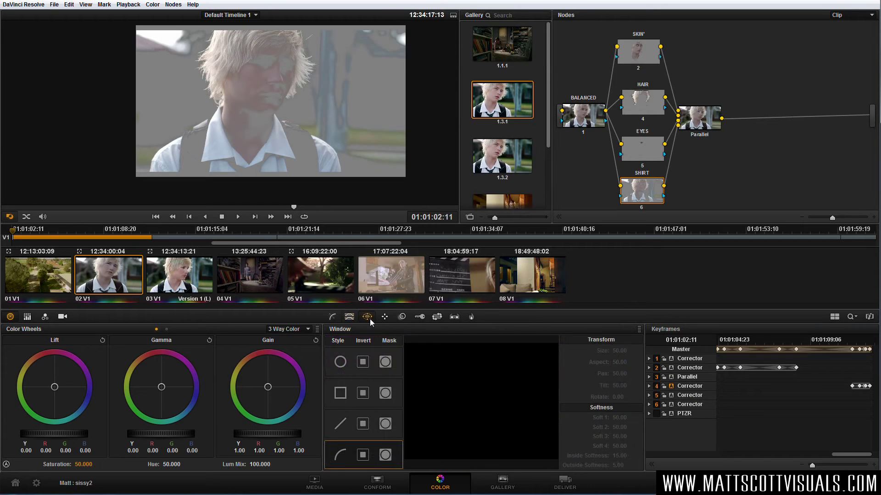
{"action": "left_click", "coordinate": [340, 456]}
{"action": "left_click", "coordinate": [144, 172]}
{"action": "left_click", "coordinate": [161, 140]}
{"action": "left_click", "coordinate": [216, 97]}
{"action": "left_click", "coordinate": [230, 115]}
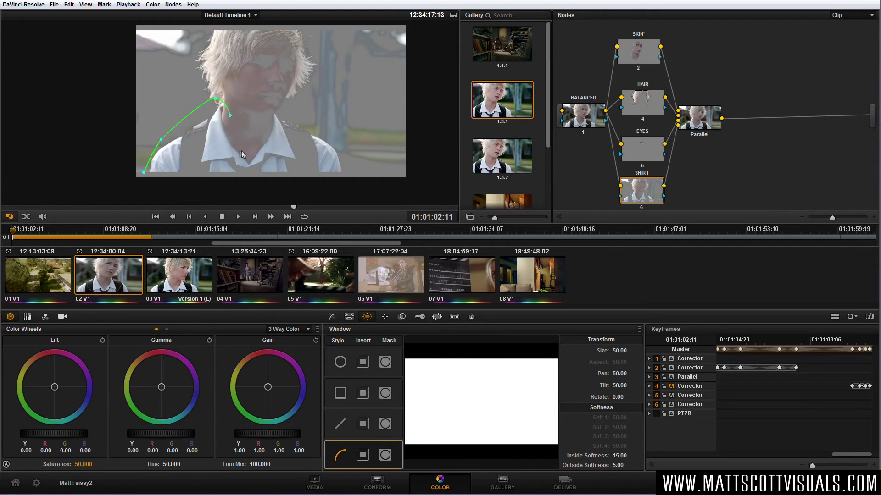
{"action": "left_click", "coordinate": [269, 108]}
{"action": "left_click", "coordinate": [297, 114]}
{"action": "left_click", "coordinate": [342, 151]}
{"action": "left_click", "coordinate": [347, 187]}
{"action": "left_click", "coordinate": [148, 188]}
{"action": "left_click", "coordinate": [144, 173]}
{"action": "left_click", "coordinate": [154, 180]}
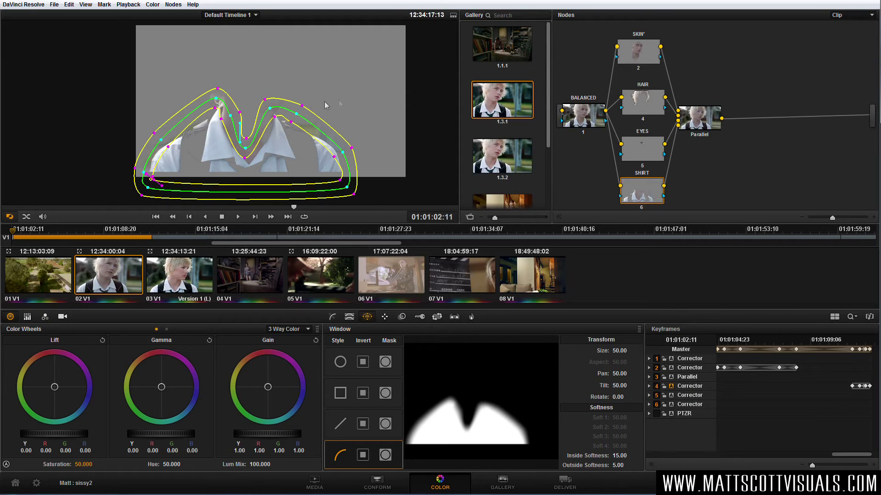
{"action": "left_click_drag", "start_coordinate": [215, 98], "coordinate": [220, 106]}
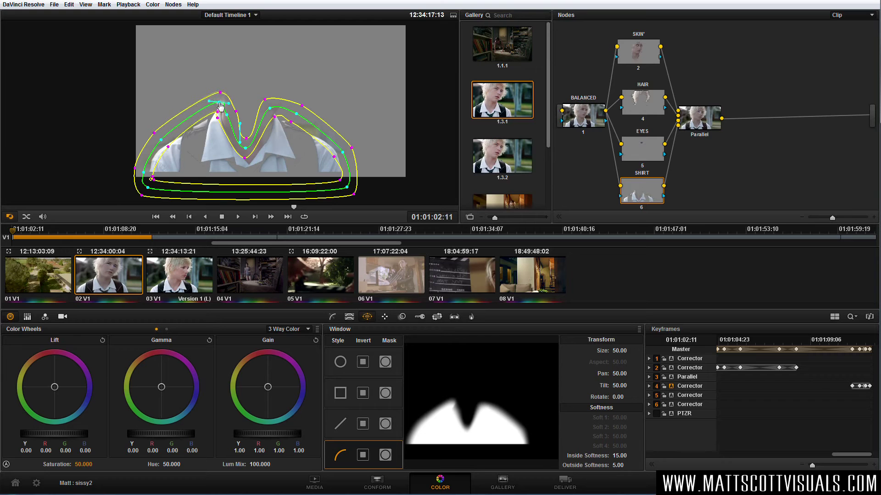
Set the SHIRT key's blur radius to 43.9, and enable its hue qualifier with the center at 85.6
{"action": "left_click", "coordinate": [349, 317]}
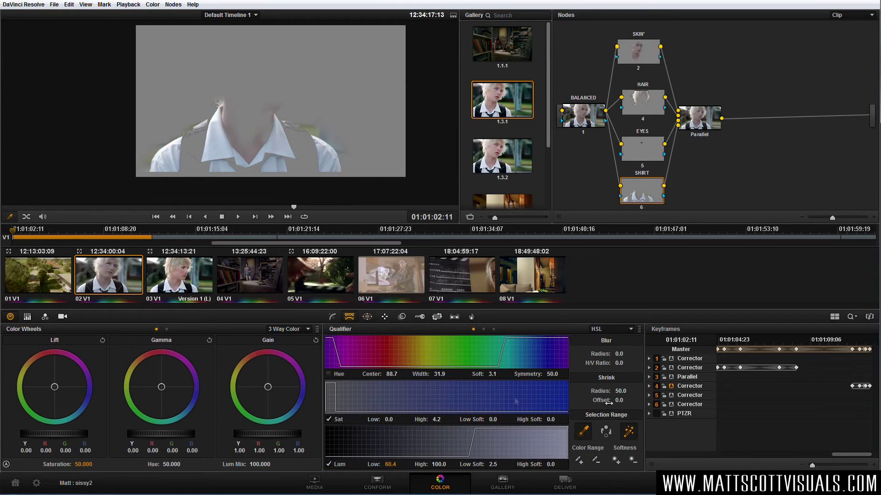
{"action": "left_click_drag", "start_coordinate": [621, 354], "coordinate": [629, 354]}
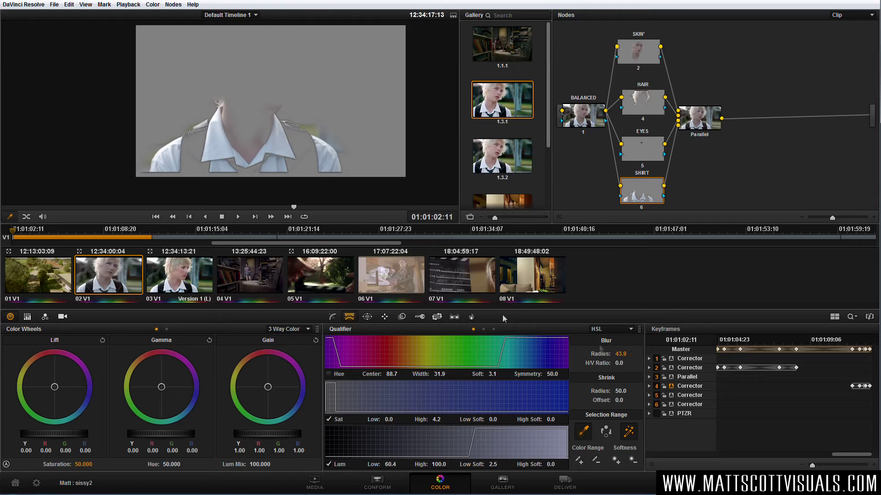
{"action": "left_click", "coordinate": [328, 375]}
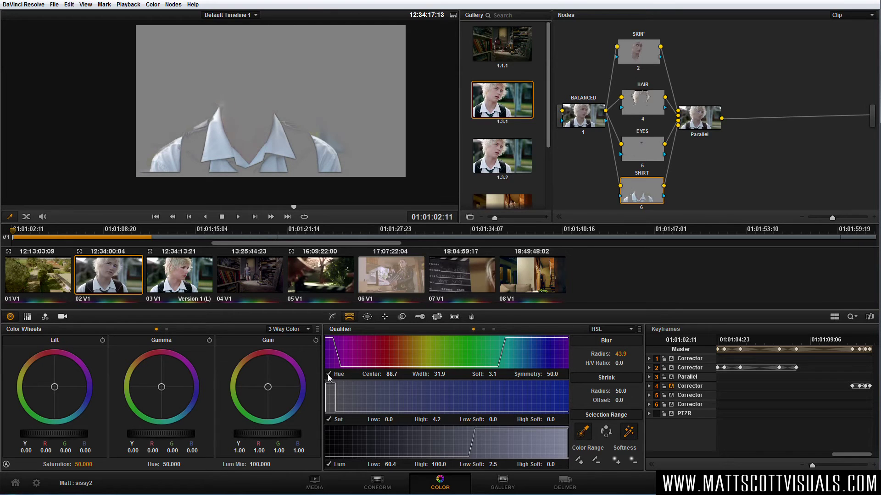
{"action": "mouse_move", "coordinate": [391, 374]}
{"action": "left_mouse_down"}
{"action": "mouse_move", "coordinate": [376, 374]}
{"action": "mouse_move", "coordinate": [384, 374]}
{"action": "left_mouse_up"}
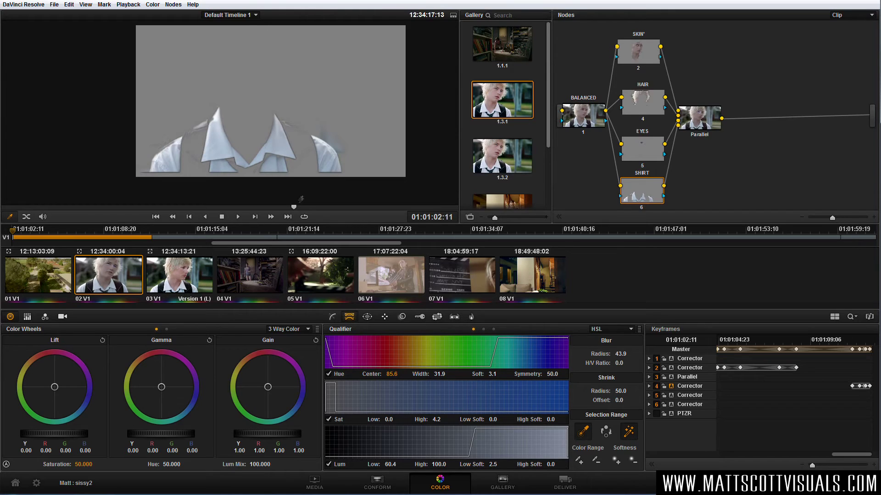
{"action": "left_click_drag", "start_coordinate": [505, 373], "coordinate": [504, 375]}
Track the shirt window forward to the clip's end, and backward from the original frame to the clip's start
{"action": "left_click", "coordinate": [385, 317]}
{"action": "left_click", "coordinate": [388, 379]}
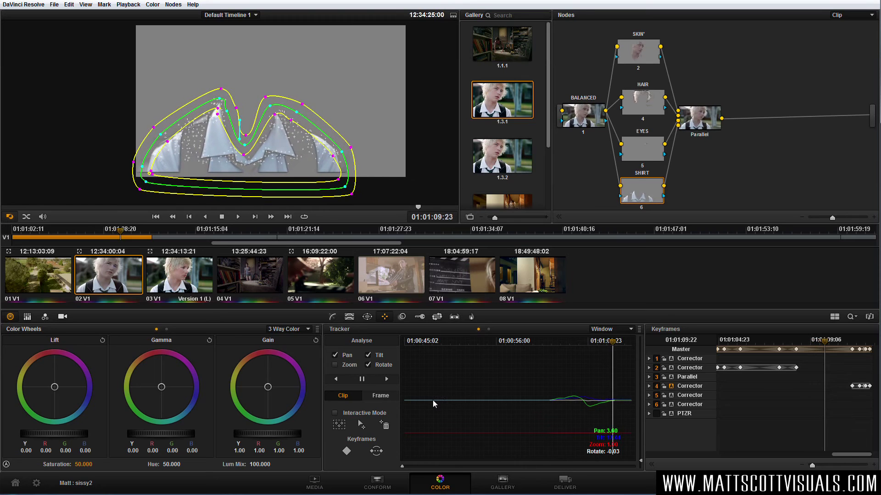
{"action": "left_click", "coordinate": [362, 379]}
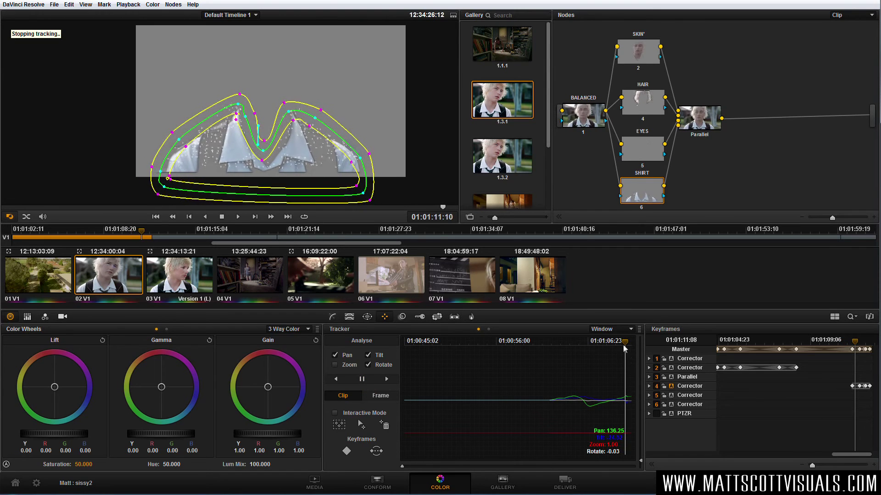
{"action": "left_click_drag", "start_coordinate": [624, 347], "coordinate": [551, 354]}
{"action": "left_click", "coordinate": [336, 379]}
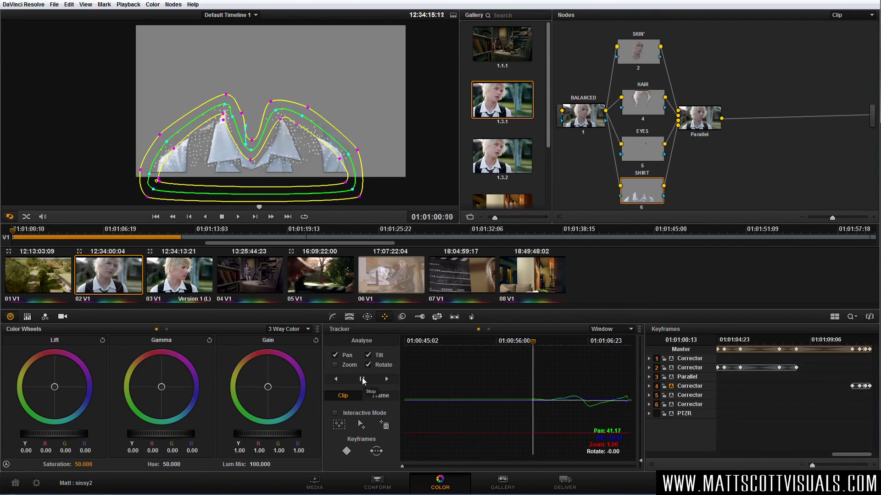
{"action": "left_click", "coordinate": [362, 379]}
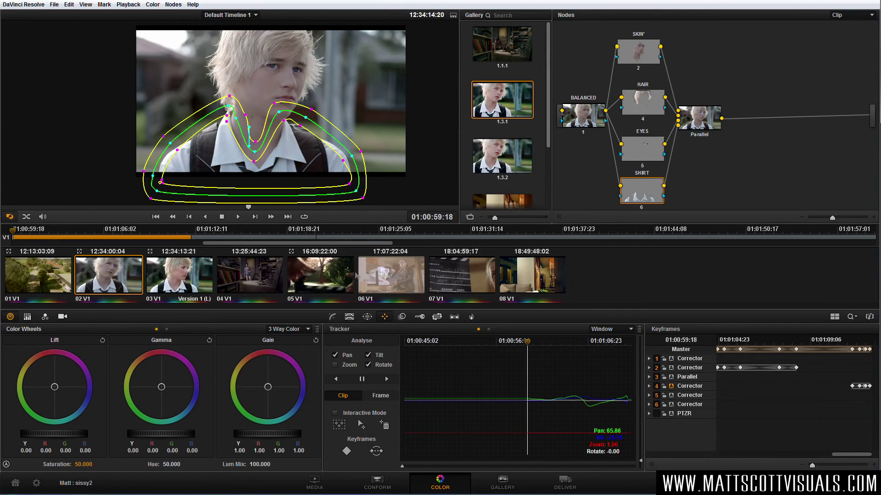
Reset the gamma and gain corrections on the EYES node, and show its custom curves
{"action": "left_click", "coordinate": [652, 152]}
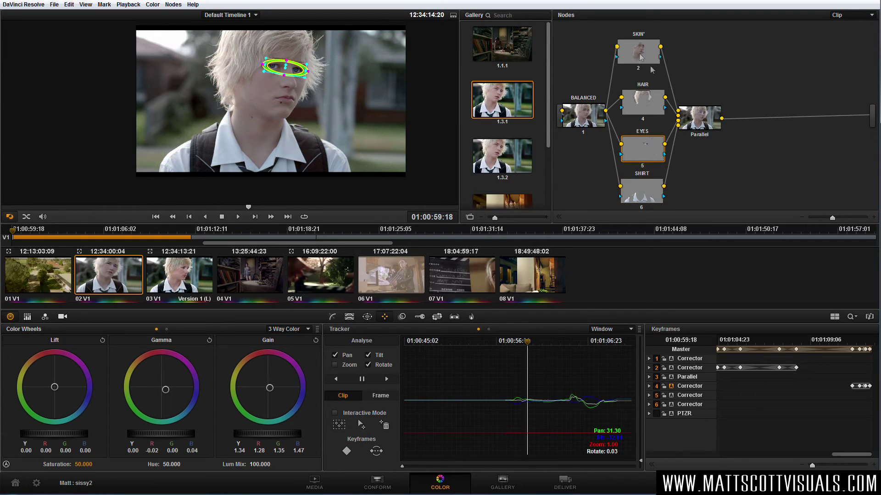
{"action": "left_click", "coordinate": [706, 125]}
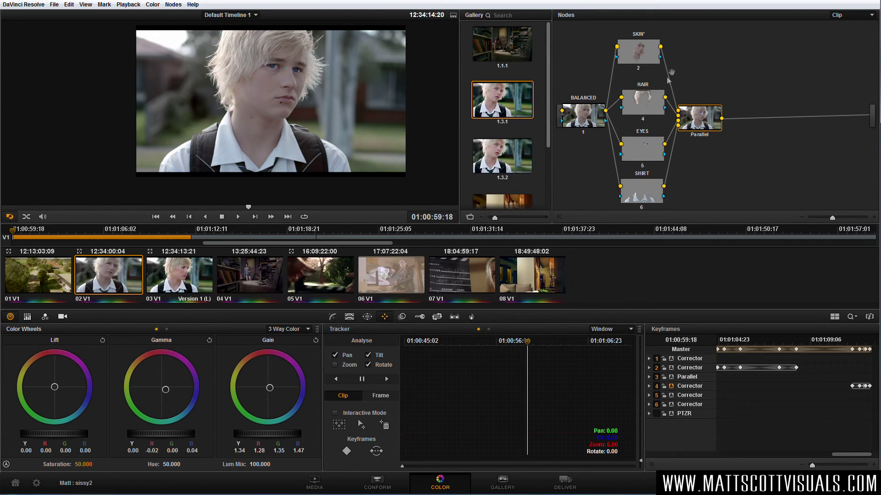
{"action": "left_click", "coordinate": [642, 147]}
{"action": "left_click", "coordinate": [209, 340]}
{"action": "left_click", "coordinate": [315, 341]}
{"action": "left_click", "coordinate": [332, 317]}
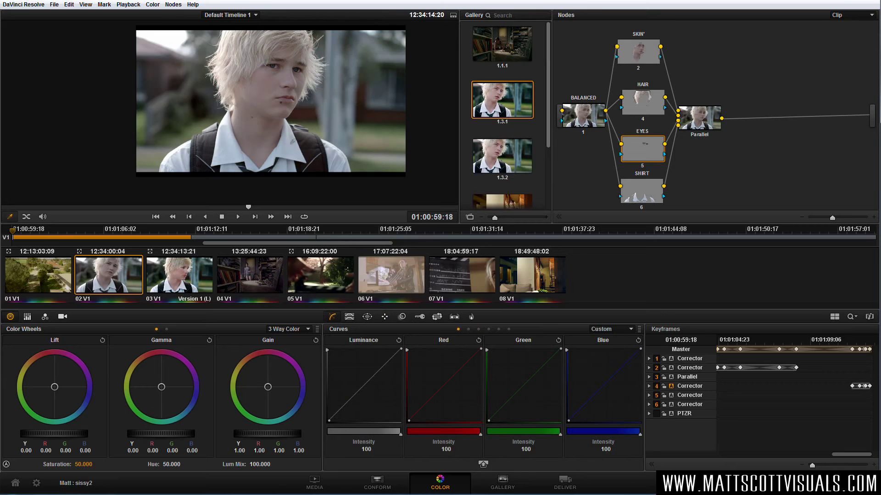
Add a serial node after the Parallel node and label it contrast
{"action": "left_click_drag", "start_coordinate": [584, 111], "coordinate": [584, 112]}
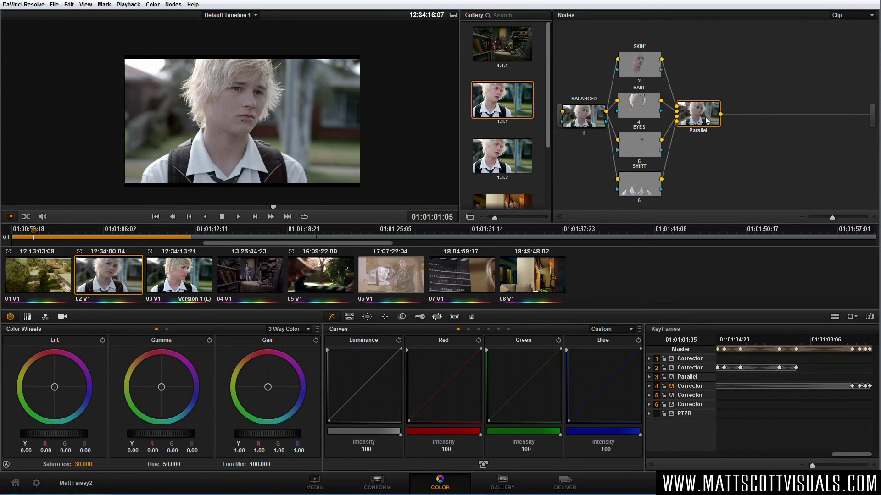
{"action": "key", "text": "alt+s"}
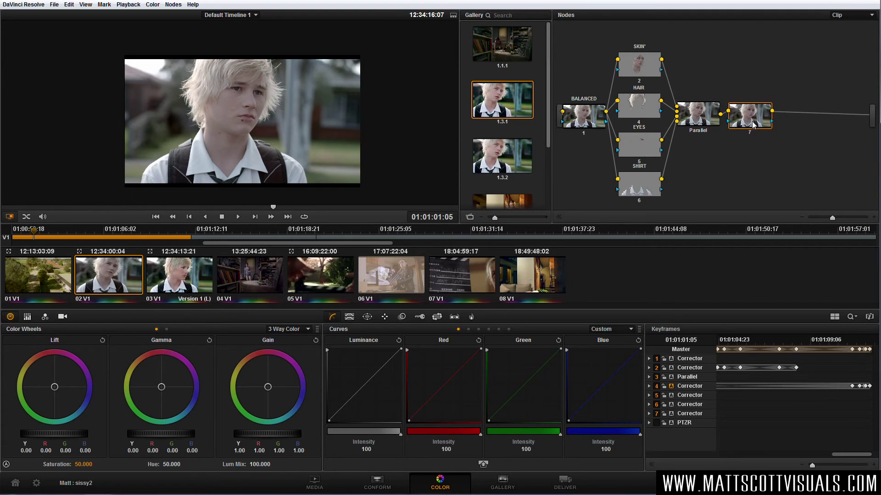
{"action": "right_click", "coordinate": [753, 124]}
{"action": "left_click", "coordinate": [769, 128]}
{"action": "key", "text": "Return"}
Anchor the shadows and raise the midtones on the contrast node's luminance curve, and compare the picture with the node off and on
{"action": "left_click_drag", "start_coordinate": [341, 407], "coordinate": [336, 418]}
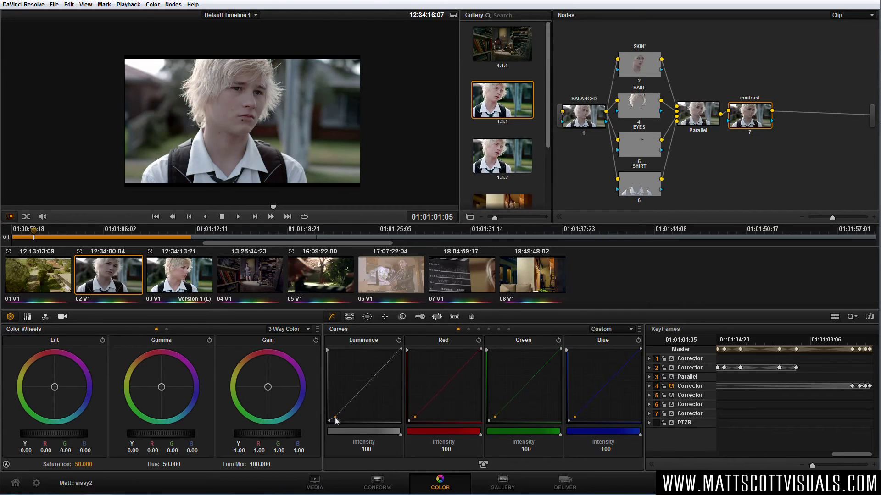
{"action": "left_click_drag", "start_coordinate": [372, 379], "coordinate": [372, 371]}
{"action": "left_click_drag", "start_coordinate": [337, 415], "coordinate": [338, 412]}
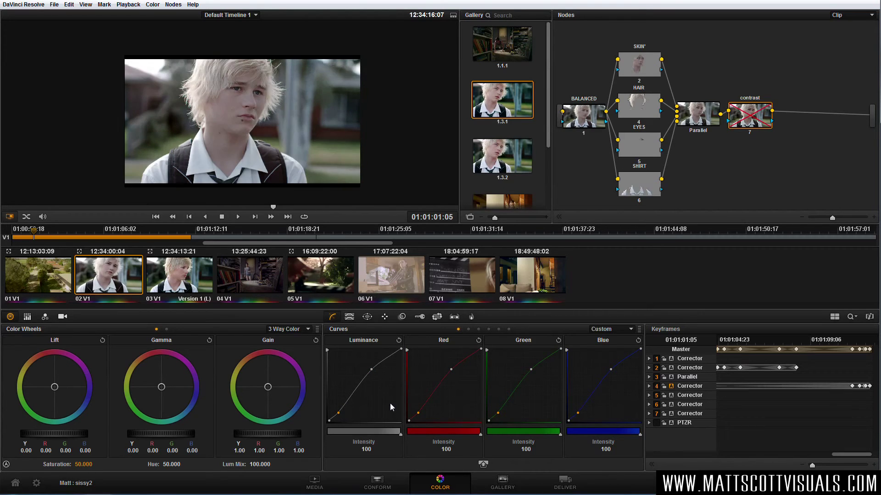
{"action": "scroll", "coordinate": [299, 145], "scroll_direction": "up", "scroll_amount": 3}
{"action": "key", "text": "ctrl+d"}
{"action": "key", "text": "ctrl+d"}
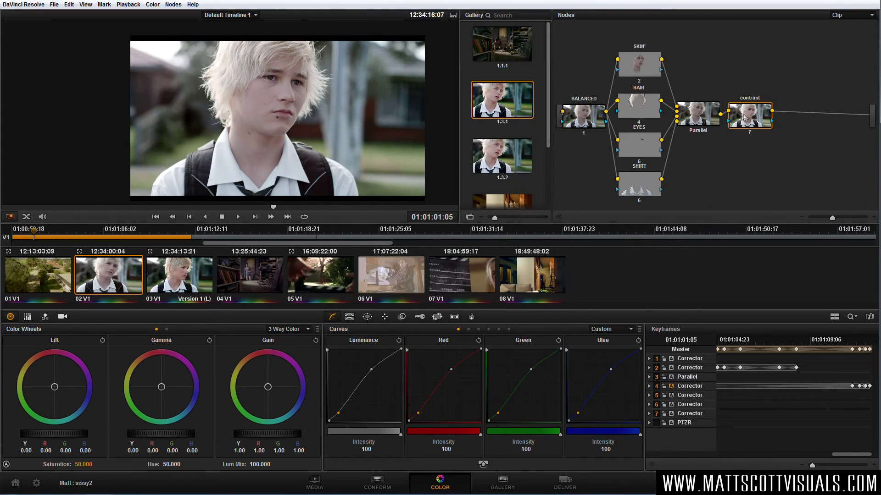
Relabel the contrast node as COLOUR/CONTRAST
{"action": "right_click", "coordinate": [751, 115]}
{"action": "left_click", "coordinate": [767, 119]}
{"action": "type", "text": "COLOUR/CONTRAST"}
{"action": "key", "text": "Return"}
Set the COLOUR/CONTRAST node's saturation to 60, and compare the picture with the node off and on
{"action": "left_click", "coordinate": [85, 464]}
{"action": "type", "text": "60"}
{"action": "key", "text": "Return"}
{"action": "left_click", "coordinate": [749, 132]}
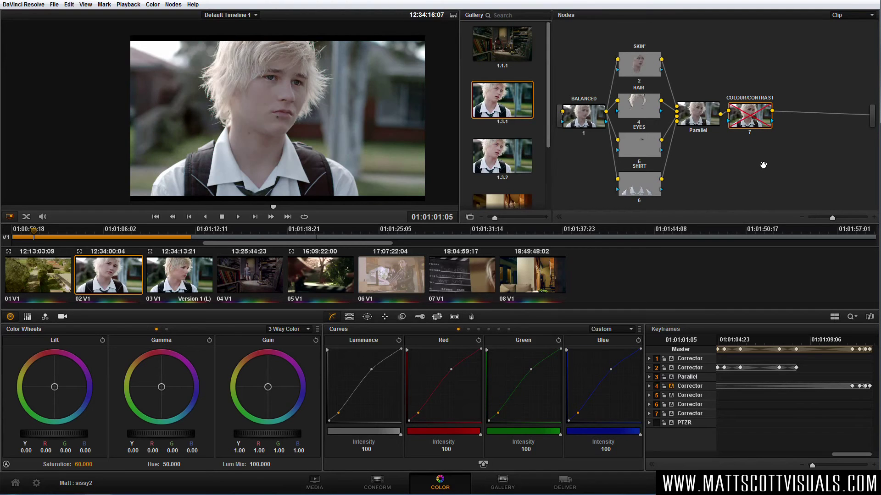
{"action": "key", "text": "ctrl+d"}
{"action": "key", "text": "ctrl+d"}
{"action": "key", "text": "ctrl+d"}
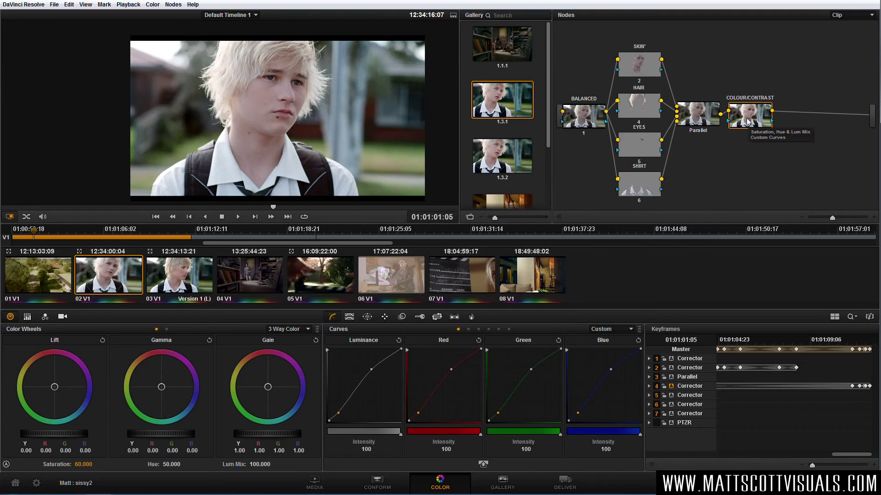
{"action": "left_click", "coordinate": [747, 121]}
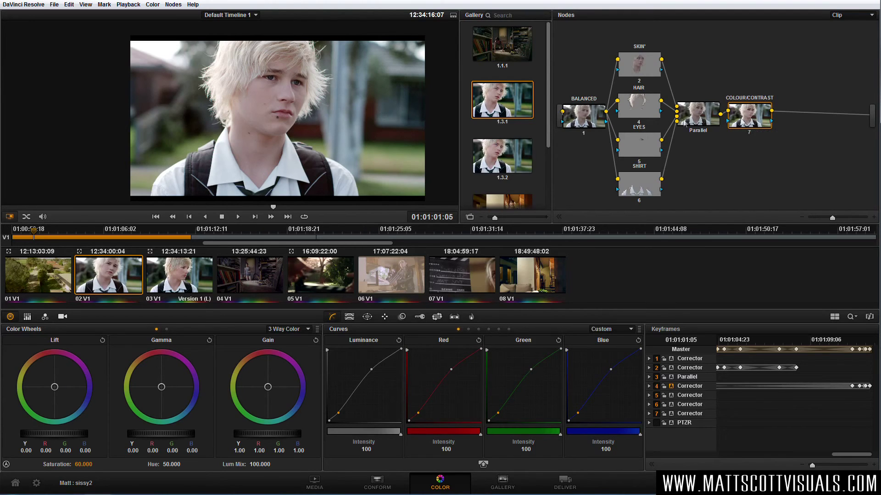
Compare the graded frame with the gallery still 1.3.1 using a wipe, and return to the normal view
{"action": "double_click", "coordinate": [513, 111]}
{"action": "left_click_drag", "start_coordinate": [276, 135], "coordinate": [325, 119]}
{"action": "key", "text": "ctrl+w"}
{"action": "left_click_drag", "start_coordinate": [748, 119], "coordinate": [752, 119]}
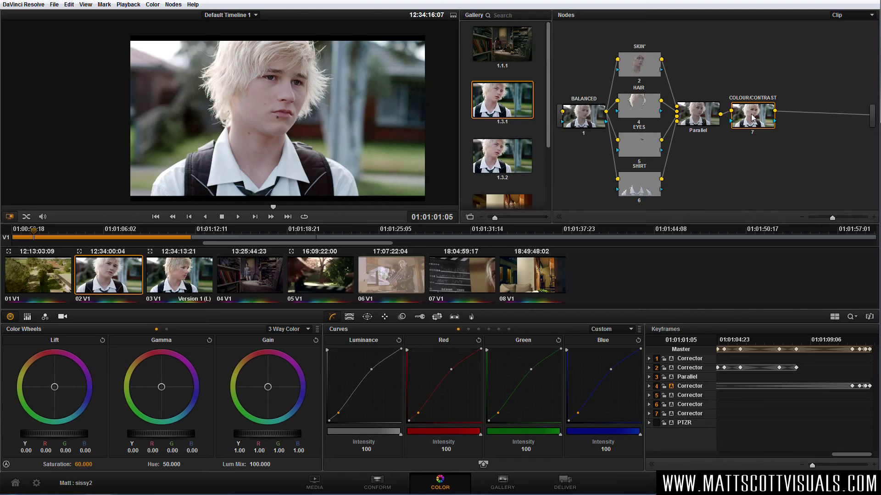
Try a cooler gain balance on the SKIN node, with red 0.98, green 1.00 and blue 1.05
{"action": "left_click", "coordinate": [639, 65]}
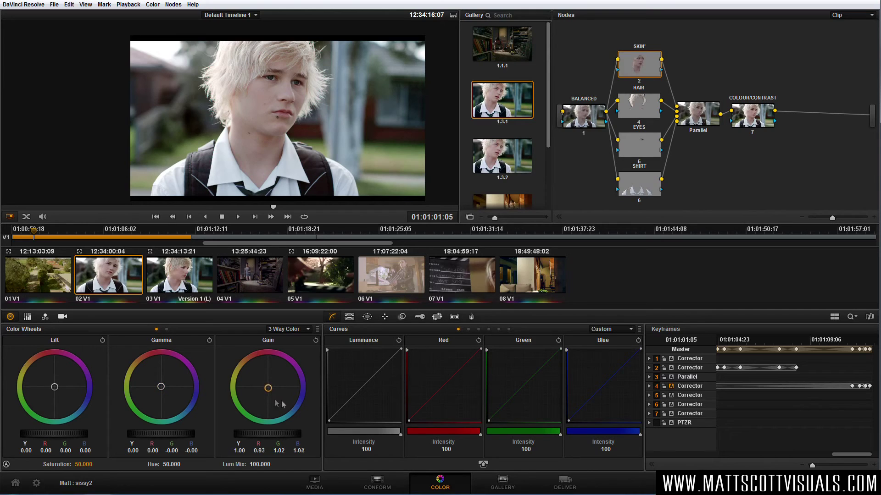
{"action": "scroll", "coordinate": [267, 166], "scroll_direction": "up", "scroll_amount": 1}
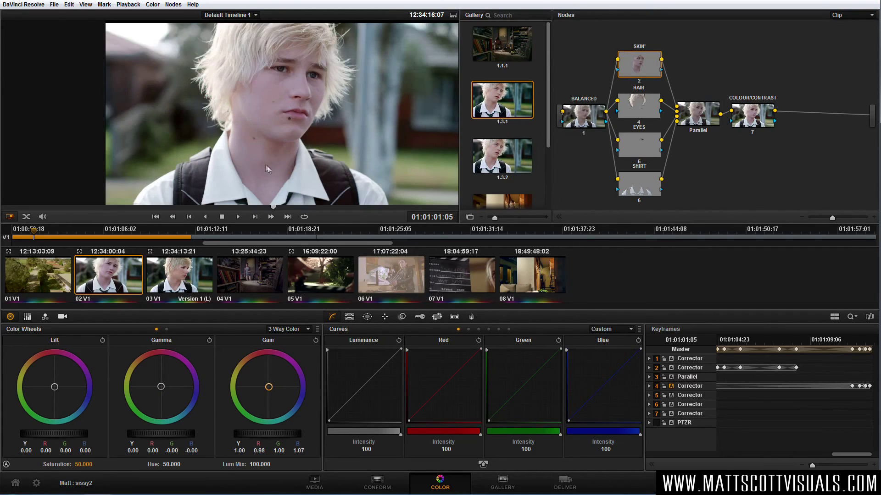
{"action": "left_click_drag", "start_coordinate": [267, 166], "coordinate": [245, 193]}
{"action": "left_click_drag", "start_coordinate": [268, 398], "coordinate": [269, 388]}
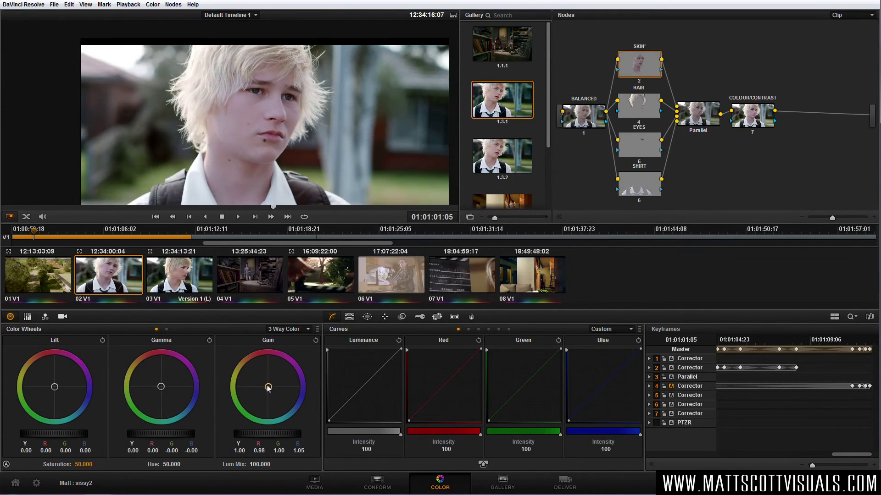
Set the HAIR node's red gain to 1.02, and brighten the EYES node with gain 1.11 and raised gamma
{"action": "left_click", "coordinate": [639, 112]}
{"action": "left_click_drag", "start_coordinate": [268, 386], "coordinate": [269, 387]}
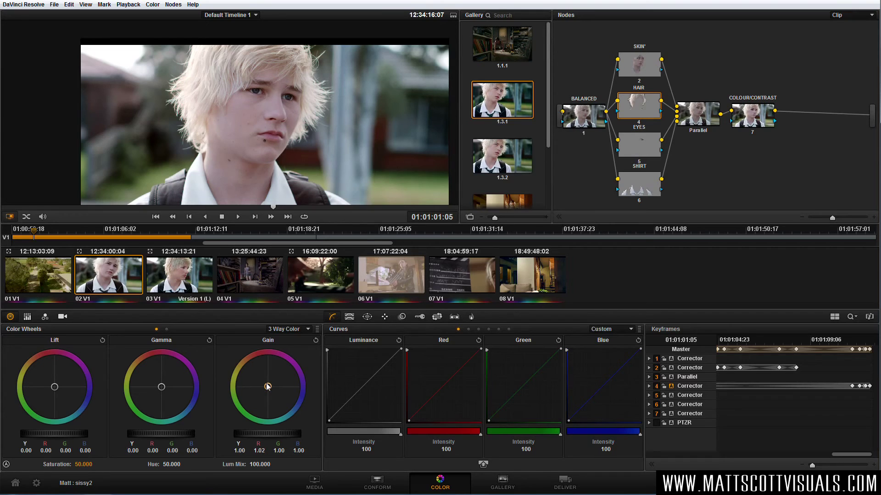
{"action": "left_click", "coordinate": [639, 148]}
{"action": "left_click_drag", "start_coordinate": [254, 436], "coordinate": [310, 433]}
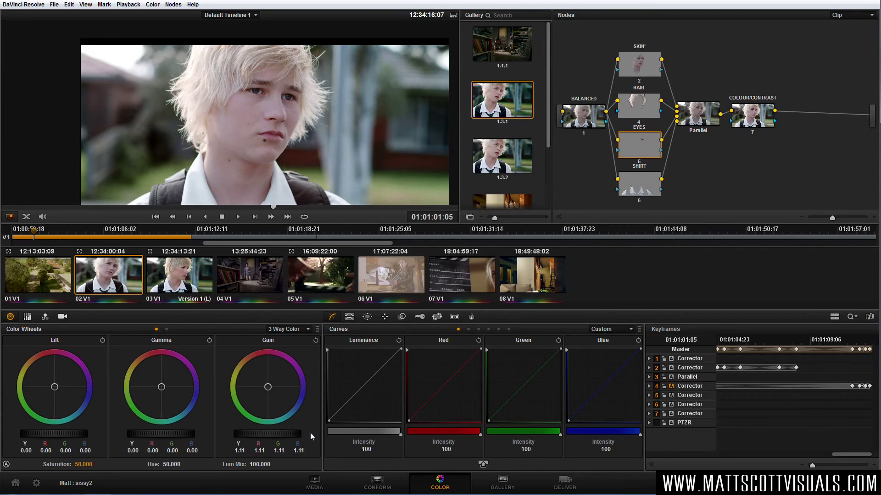
{"action": "left_click_drag", "start_coordinate": [179, 434], "coordinate": [206, 432]}
Cool the SKIN node's gain balance to red 0.98, green 1.00 and blue 1.05
{"action": "left_click_drag", "start_coordinate": [268, 391], "coordinate": [279, 401]}
{"action": "scroll", "coordinate": [283, 106], "scroll_direction": "up", "scroll_amount": 3}
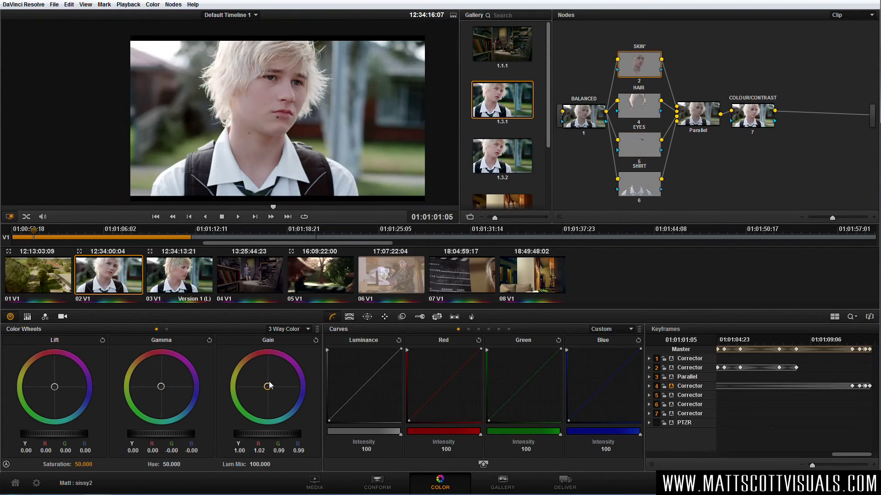
{"action": "left_click_drag", "start_coordinate": [270, 386], "coordinate": [271, 394]}
{"action": "scroll", "coordinate": [301, 147], "scroll_direction": "up", "scroll_amount": 3}
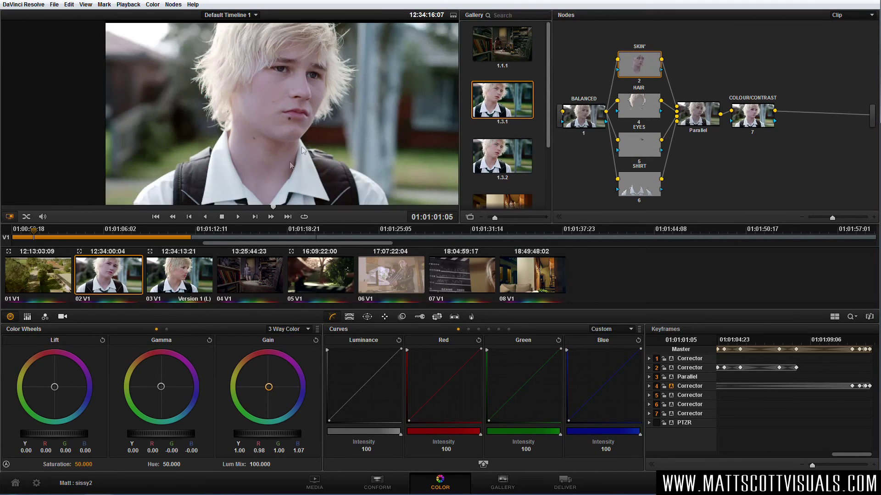
{"action": "left_click_drag", "start_coordinate": [269, 386], "coordinate": [268, 388]}
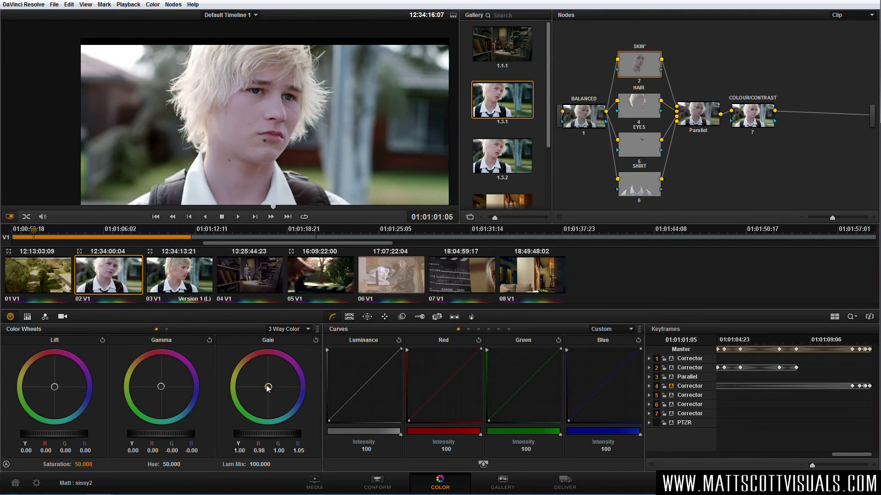
Warm the HAIR node's gain with red at 1.02, and raise the EYES node's overall gain to 1.11
{"action": "left_click", "coordinate": [638, 111]}
{"action": "left_click_drag", "start_coordinate": [268, 387], "coordinate": [267, 387]}
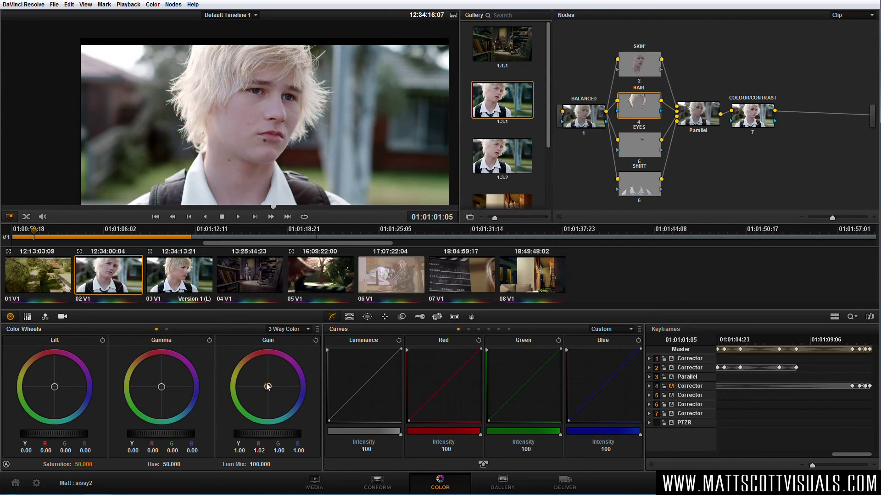
{"action": "left_click", "coordinate": [639, 150]}
{"action": "left_click_drag", "start_coordinate": [252, 435], "coordinate": [308, 437]}
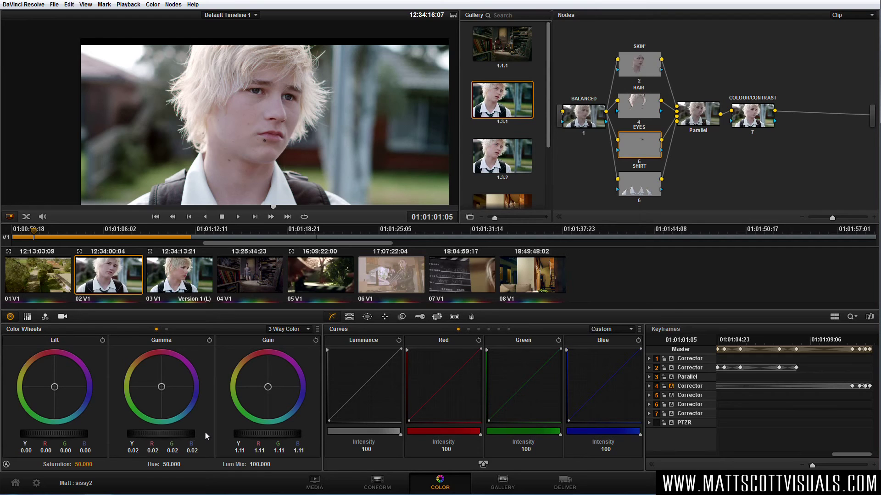
Tint the EYES node with gain red 1.04, green 1.14, blue 1.02 and gamma red 0.03, green 0.06, blue 0.11
{"action": "mouse_move", "coordinate": [278, 411]}
{"action": "left_mouse_down"}
{"action": "mouse_move", "coordinate": [274, 395]}
{"action": "mouse_move", "coordinate": [284, 407]}
{"action": "left_mouse_up"}
{"action": "scroll", "coordinate": [287, 112], "scroll_direction": "up", "scroll_amount": 3}
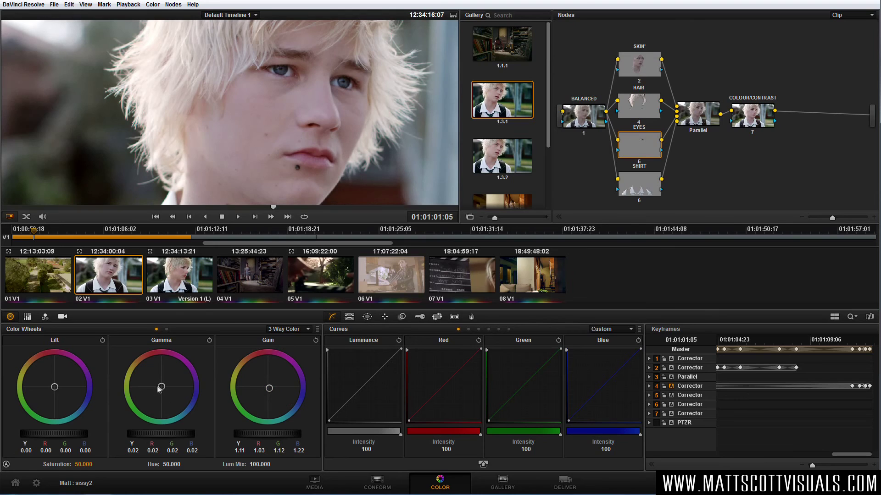
{"action": "left_click_drag", "start_coordinate": [182, 410], "coordinate": [194, 417]}
{"action": "left_click_drag", "start_coordinate": [269, 391], "coordinate": [258, 356]}
{"action": "left_click_drag", "start_coordinate": [164, 389], "coordinate": [190, 405]}
{"action": "mouse_move", "coordinate": [277, 386]}
{"action": "left_mouse_down"}
{"action": "mouse_move", "coordinate": [257, 387]}
{"action": "mouse_move", "coordinate": [265, 388]}
{"action": "left_mouse_up"}
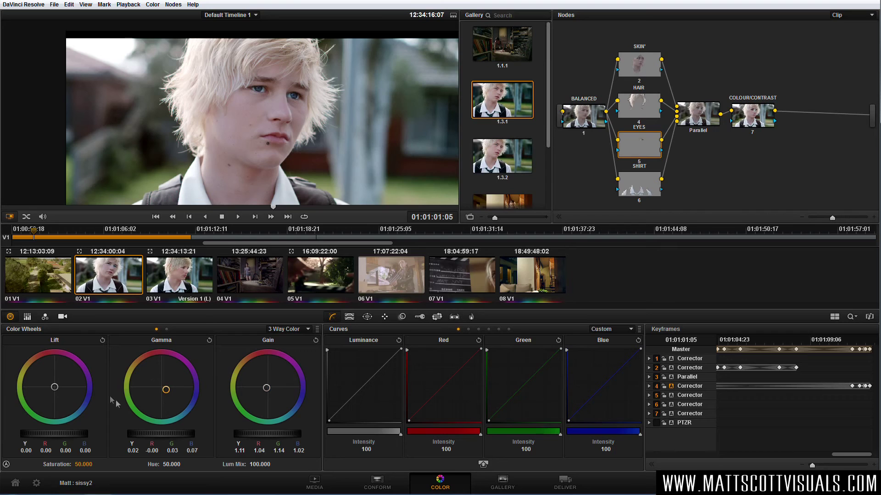
{"action": "left_click_drag", "start_coordinate": [155, 433], "coordinate": [235, 433]}
Compare the eyes in the picture with the EYES node off and on
{"action": "key", "text": "ctrl+d"}
{"action": "key", "text": "ctrl+d"}
{"action": "key", "text": "ctrl+d"}
{"action": "key", "text": "ctrl+d"}
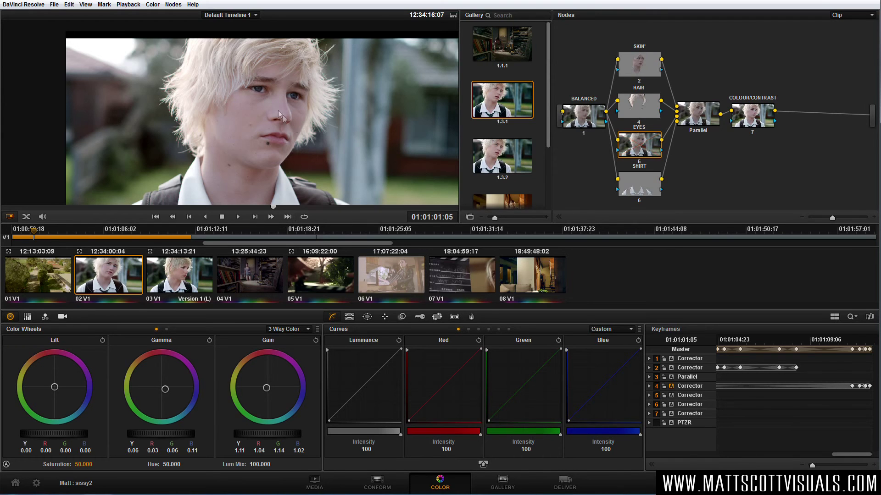
{"action": "scroll", "coordinate": [277, 109], "scroll_direction": "up", "scroll_amount": 2}
{"action": "key", "text": "ctrl+d"}
{"action": "key", "text": "ctrl+d"}
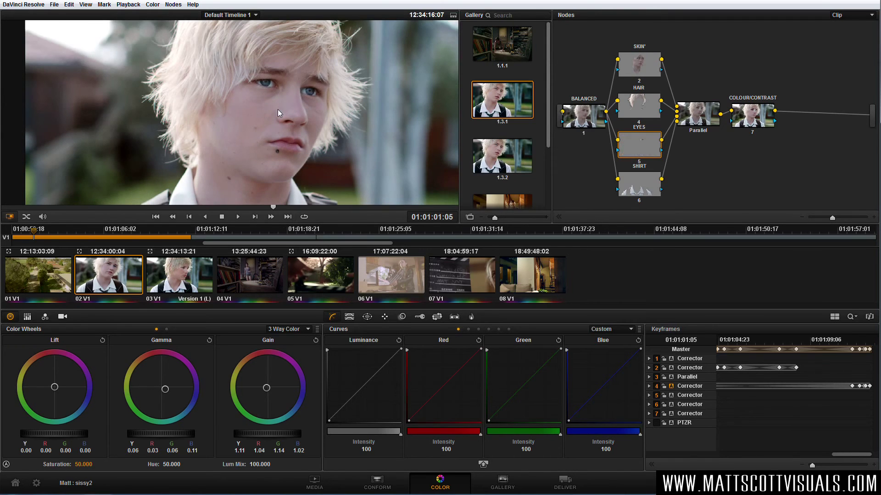
Shift the SKIN node's gamma balance slightly away from blue, to blue -0.01
{"action": "scroll", "coordinate": [277, 110], "scroll_direction": "down", "scroll_amount": 3}
{"action": "left_click", "coordinate": [641, 69]}
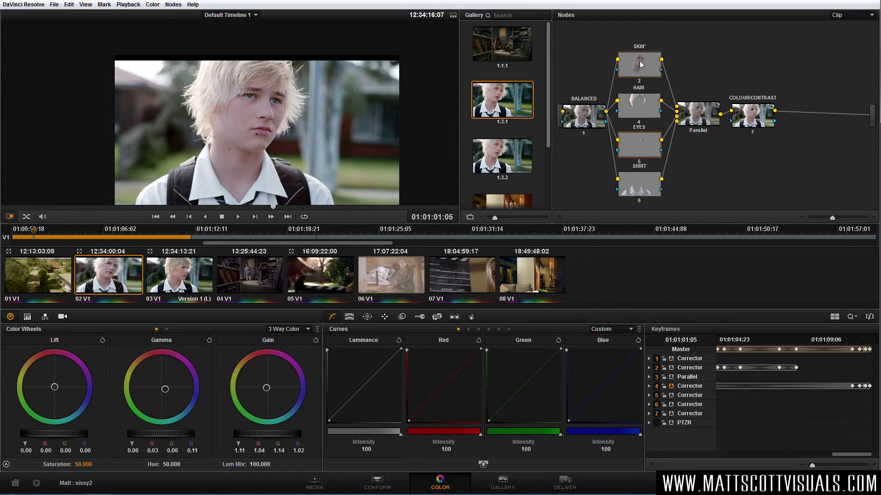
{"action": "left_click_drag", "start_coordinate": [161, 390], "coordinate": [156, 390]}
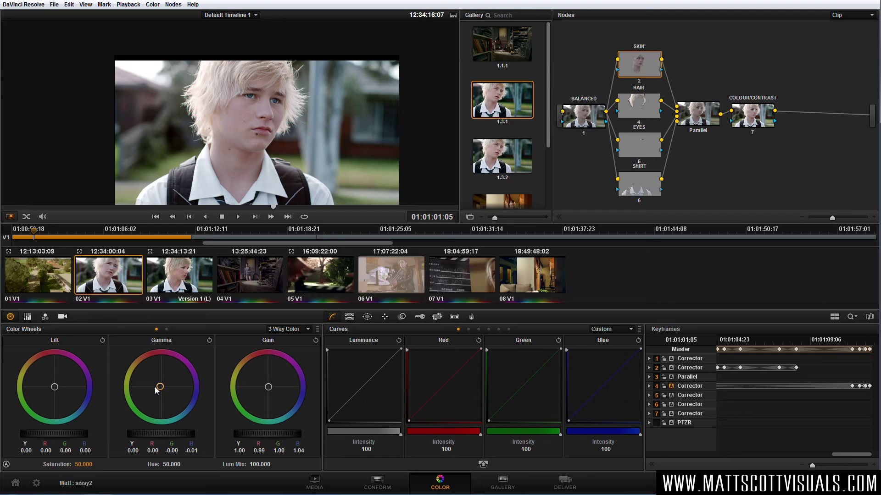
Brighten and warm the SHIRT node with gain red 1.11, green 1.09 and blue 1.05
{"action": "left_click", "coordinate": [643, 192]}
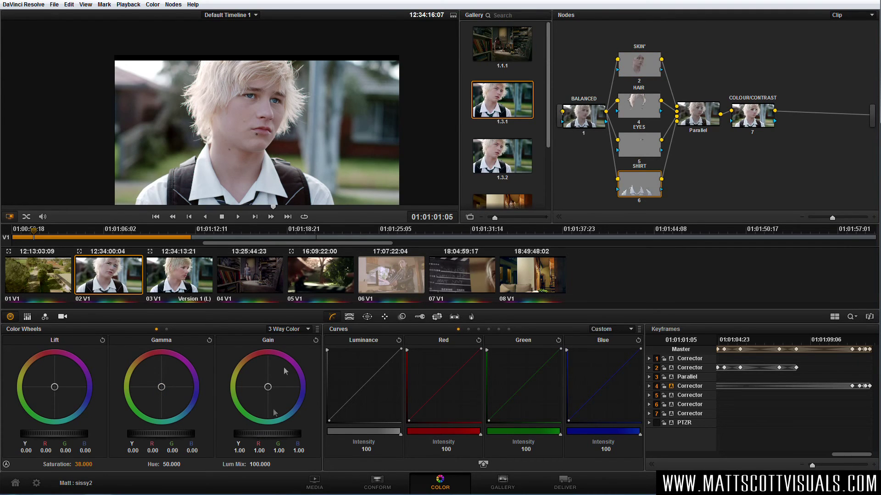
{"action": "left_click_drag", "start_coordinate": [255, 436], "coordinate": [280, 440]}
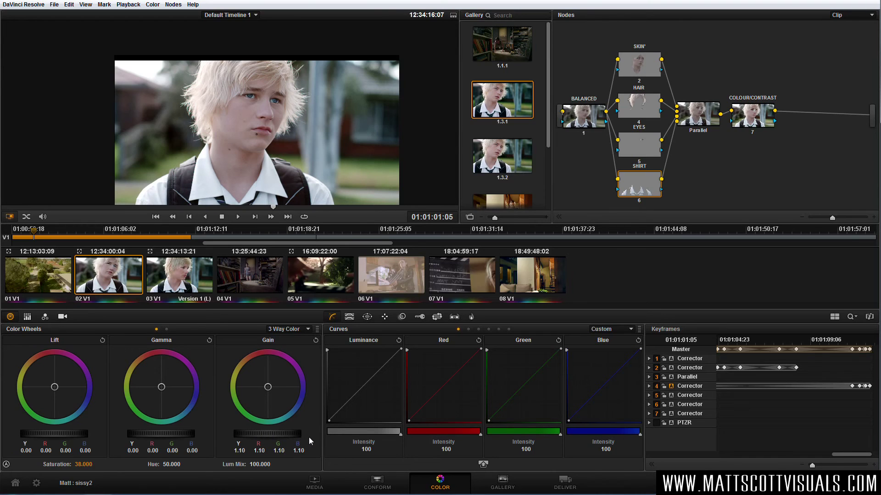
{"action": "left_click_drag", "start_coordinate": [309, 437], "coordinate": [303, 438]}
{"action": "left_click_drag", "start_coordinate": [268, 390], "coordinate": [261, 383]}
{"action": "scroll", "coordinate": [286, 165], "scroll_direction": "up", "scroll_amount": 3}
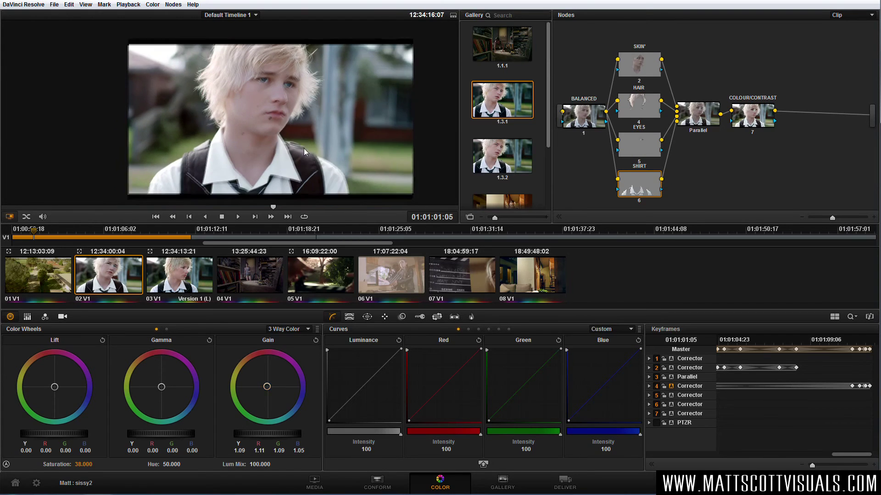
Compare the ungraded shot with the full grade by switching all nodes off and on
{"action": "key", "text": "alt+d"}
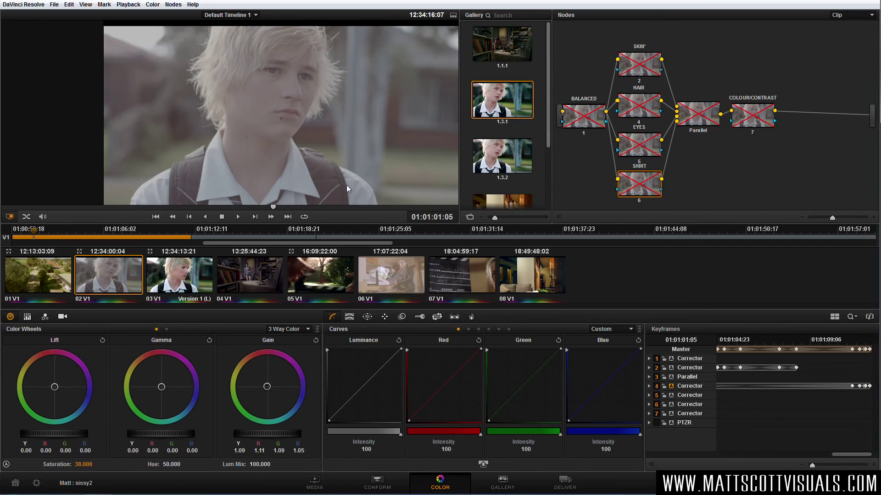
{"action": "key", "text": "alt+d"}
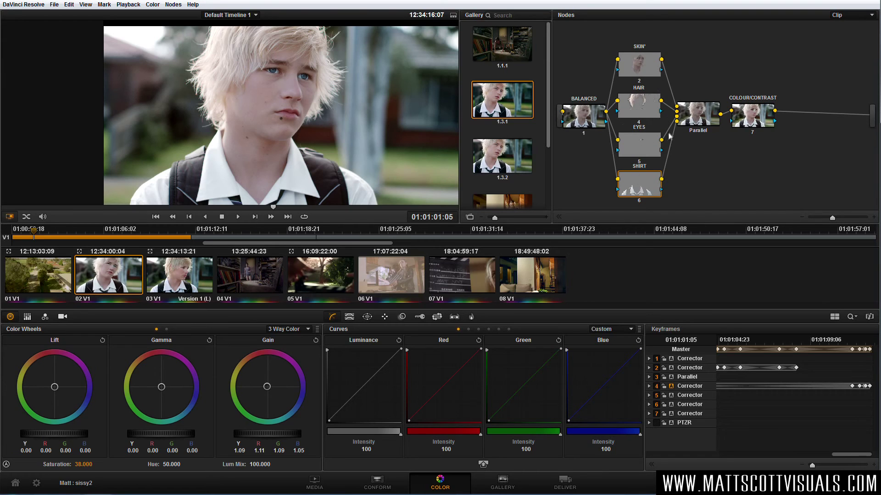
{"action": "key", "text": "alt+d"}
{"action": "key", "text": "alt+d"}
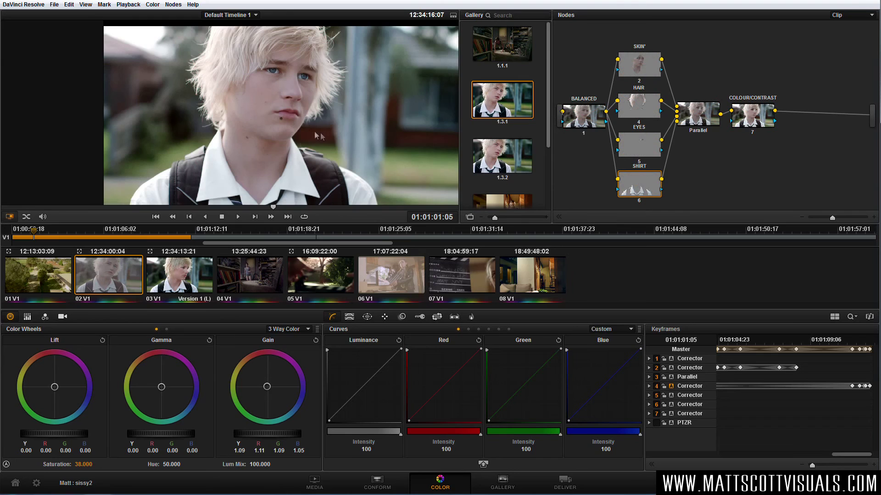
{"action": "scroll", "coordinate": [305, 129], "scroll_direction": "down", "scroll_amount": 2}
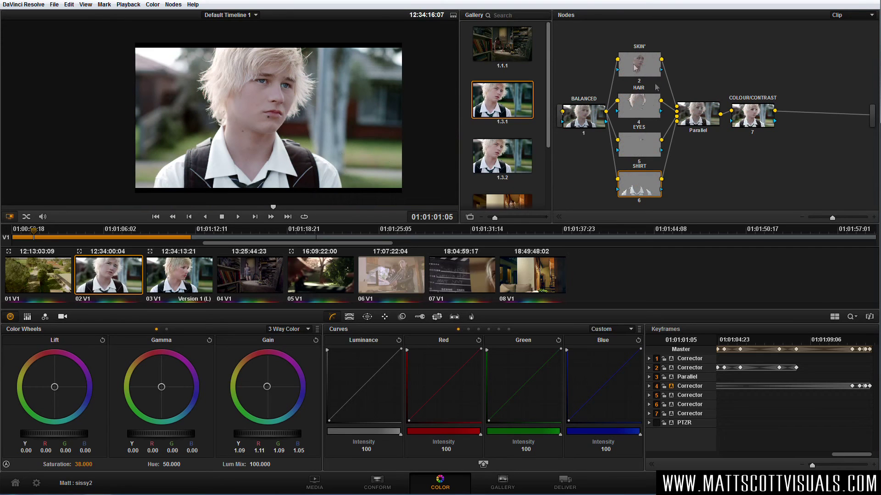
Add a serial node after COLOUR/CONTRAST with a circular window over the face, and darken its inside strongly with the custom curve
{"action": "left_click", "coordinate": [753, 119]}
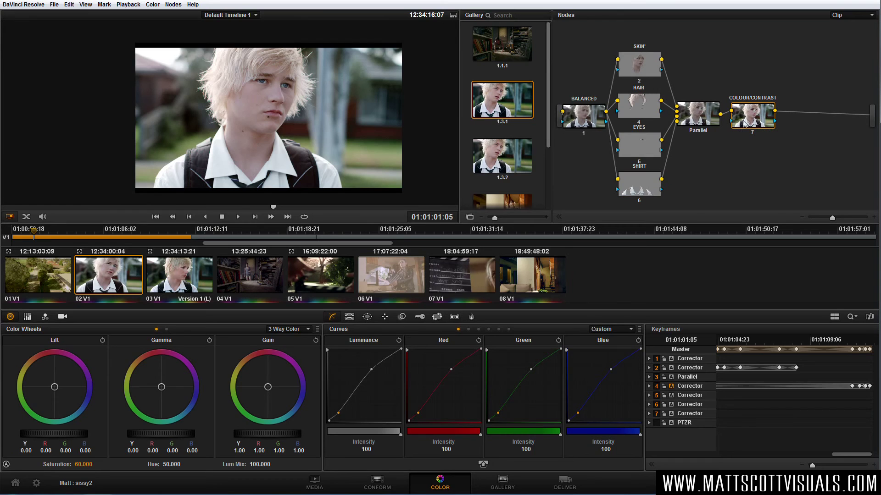
{"action": "key", "text": "alt+s"}
{"action": "left_click_drag", "start_coordinate": [801, 120], "coordinate": [717, 192]}
{"action": "left_click", "coordinate": [367, 316]}
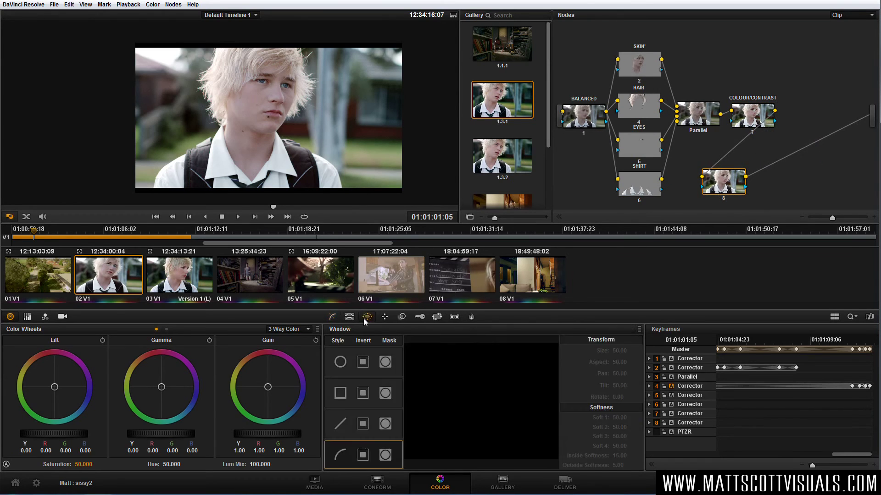
{"action": "left_click", "coordinate": [340, 362]}
{"action": "left_click_drag", "start_coordinate": [270, 142], "coordinate": [264, 122]}
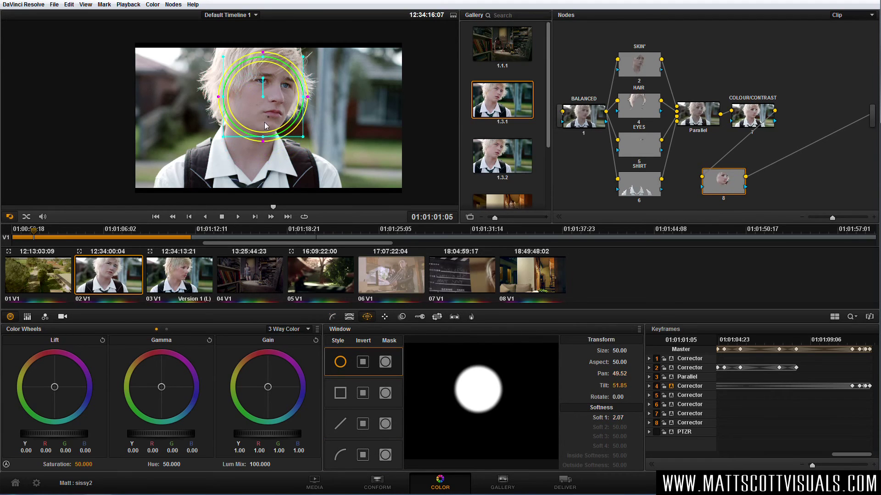
{"action": "left_click", "coordinate": [332, 316]}
{"action": "left_click_drag", "start_coordinate": [363, 391], "coordinate": [379, 407]}
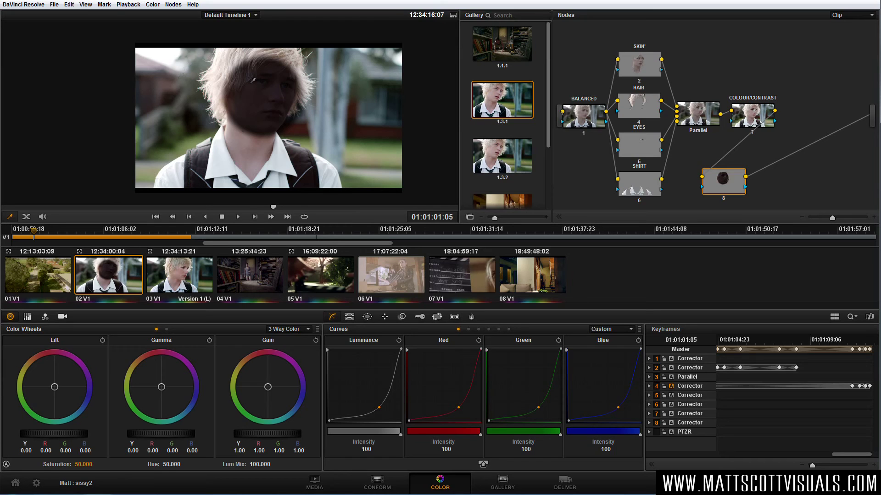
Add an outside node to the face-window node and darken the area around the face with its custom curve
{"action": "right_click", "coordinate": [728, 184]}
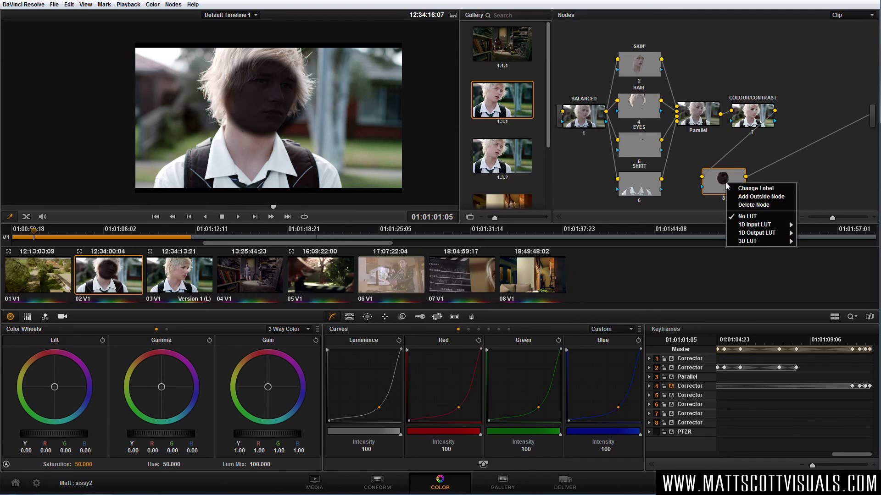
{"action": "left_click", "coordinate": [752, 197]}
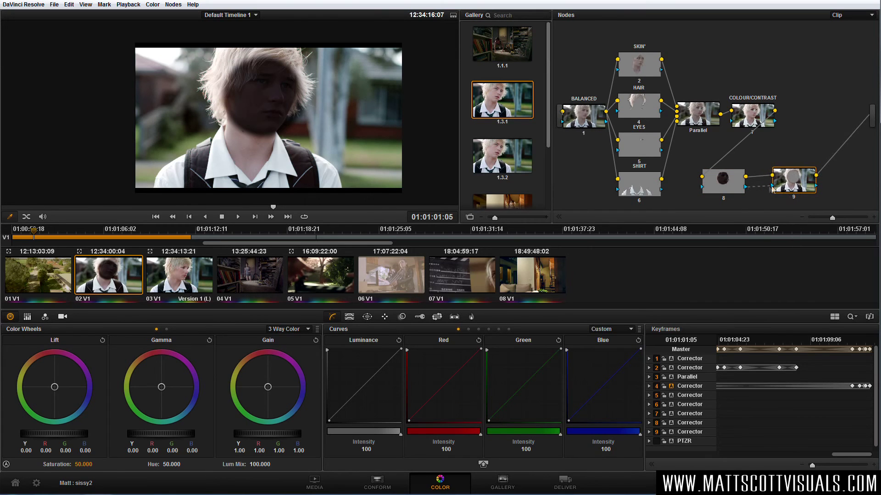
{"action": "left_click_drag", "start_coordinate": [790, 184], "coordinate": [786, 185]}
{"action": "left_click_drag", "start_coordinate": [726, 188], "coordinate": [727, 188]}
{"action": "left_click", "coordinate": [734, 186]}
{"action": "left_click", "coordinate": [785, 188]}
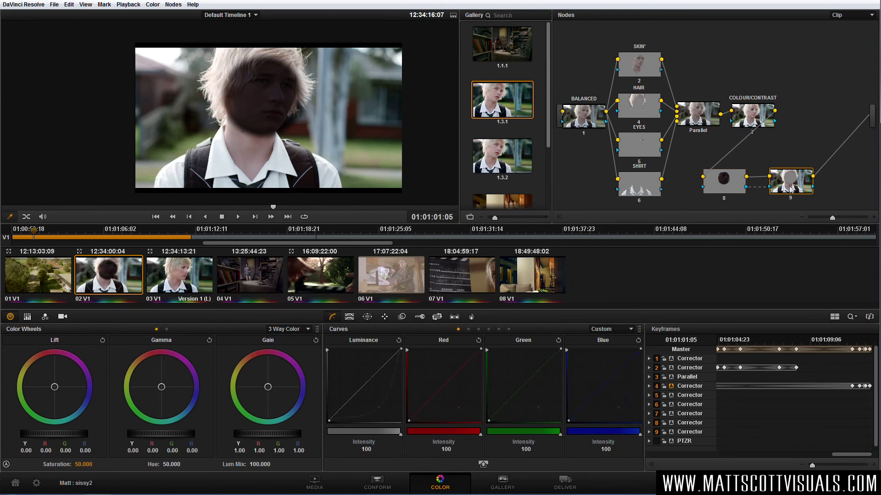
{"action": "mouse_move", "coordinate": [362, 380]}
{"action": "left_mouse_down"}
{"action": "mouse_move", "coordinate": [358, 370]}
{"action": "mouse_move", "coordinate": [381, 398]}
{"action": "mouse_move", "coordinate": [362, 379]}
{"action": "mouse_move", "coordinate": [370, 395]}
{"action": "left_mouse_up"}
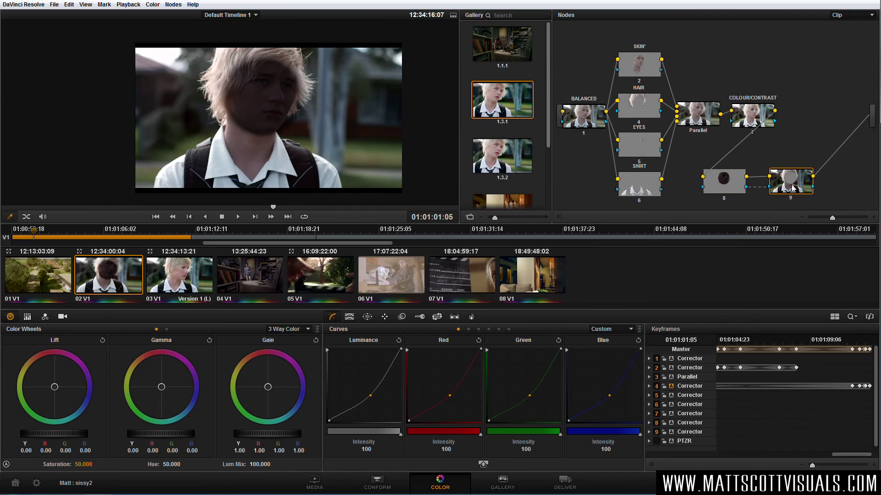
Delete the outside node and the face-window node
{"action": "key", "text": "Delete"}
{"action": "key", "text": "Delete"}
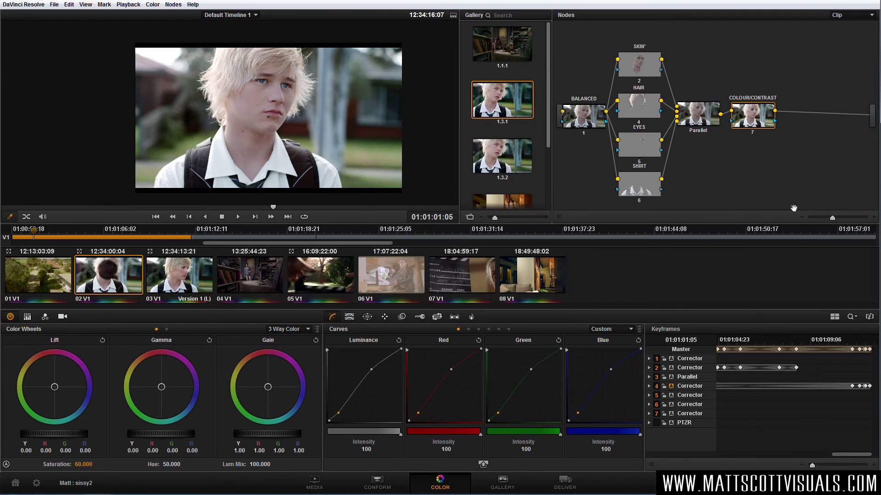
Add an outside node to the SKIN node, place it above the parallel node and label it "cool shadows"
{"action": "left_click", "coordinate": [646, 73]}
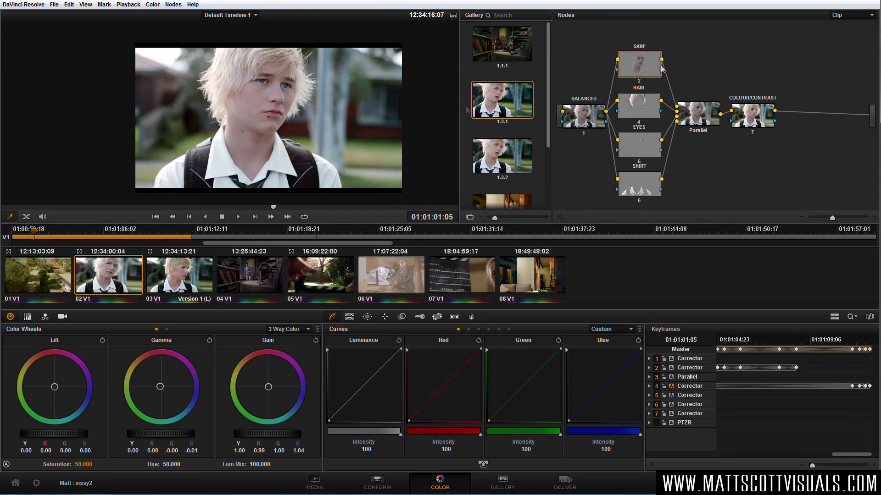
{"action": "right_click", "coordinate": [647, 70]}
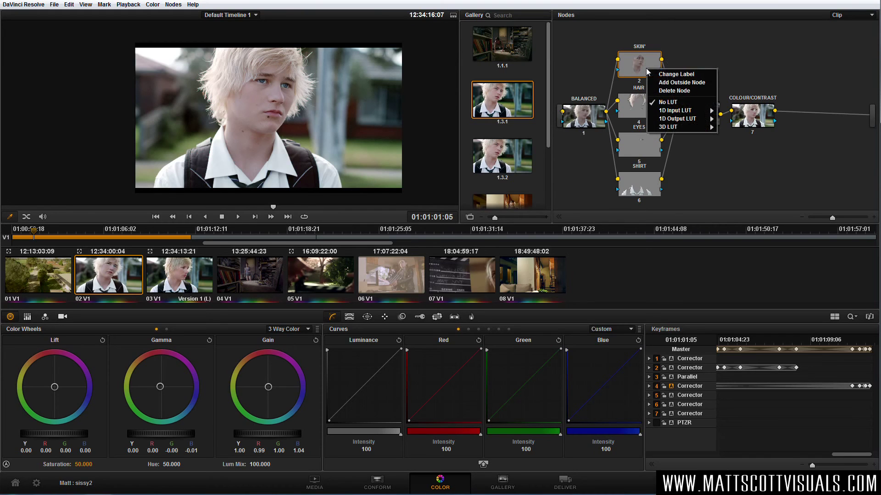
{"action": "left_click", "coordinate": [679, 86]}
{"action": "left_click_drag", "start_coordinate": [688, 73], "coordinate": [714, 49]}
{"action": "right_click", "coordinate": [713, 46]}
{"action": "left_click", "coordinate": [730, 51]}
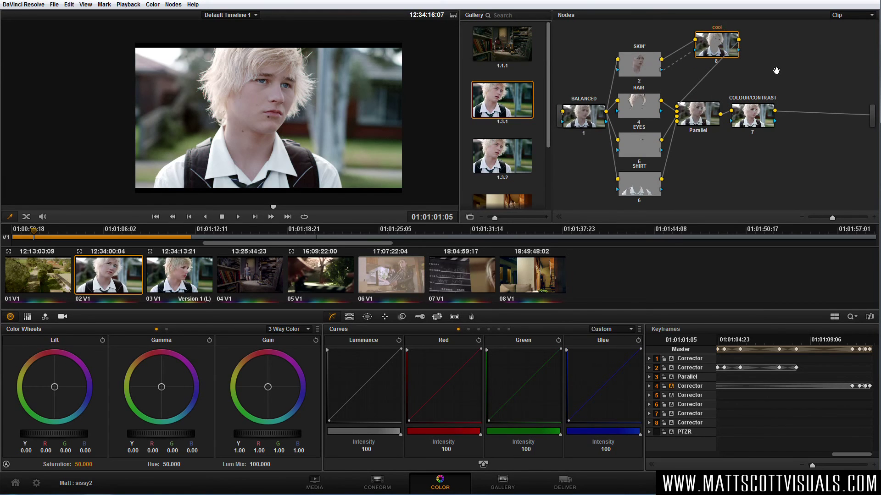
{"action": "type", "text": "cool shadows"}
{"action": "key", "text": "Return"}
Cool the cool shadows node's lift to red -0.02, green 0.00, blue 0.01, and compare the picture with the node off and on
{"action": "left_click_drag", "start_coordinate": [57, 390], "coordinate": [62, 401]}
{"action": "left_click_drag", "start_coordinate": [81, 436], "coordinate": [68, 433]}
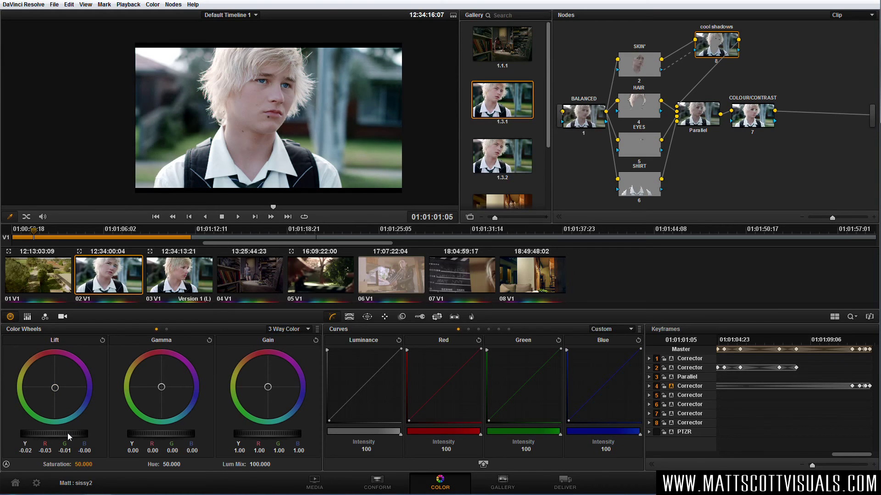
{"action": "key", "text": "ctrl+z"}
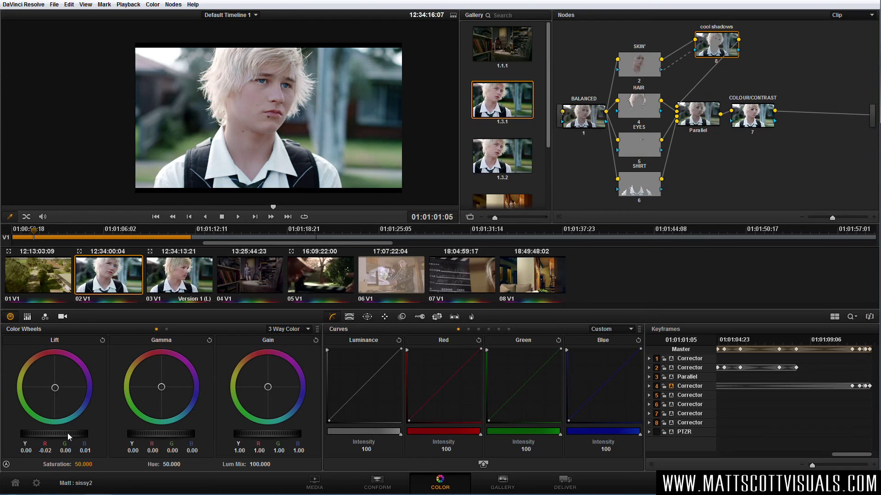
{"action": "key", "text": "ctrl+d"}
{"action": "key", "text": "ctrl+d"}
{"action": "key", "text": "ctrl+d"}
{"action": "key", "text": "ctrl+d"}
Add a serial node after COLOUR/CONTRAST and place it below that node
{"action": "left_click_drag", "start_coordinate": [761, 122], "coordinate": [764, 123]}
{"action": "left_click", "coordinate": [764, 123]}
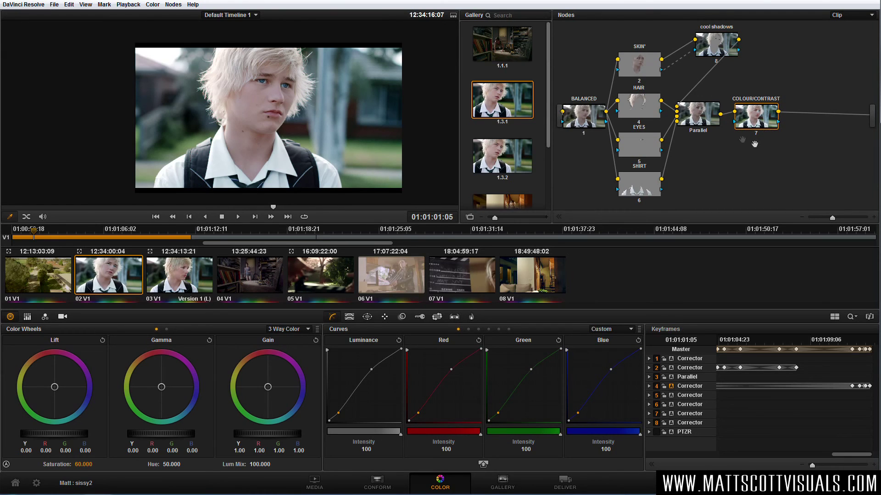
{"action": "left_click_drag", "start_coordinate": [757, 122], "coordinate": [752, 123]}
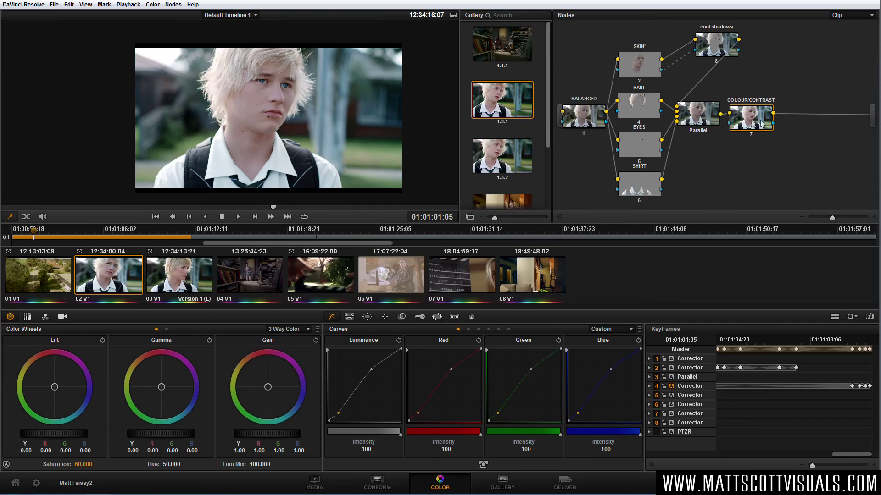
{"action": "key", "text": "alt+s"}
{"action": "left_click_drag", "start_coordinate": [811, 131], "coordinate": [744, 169]}
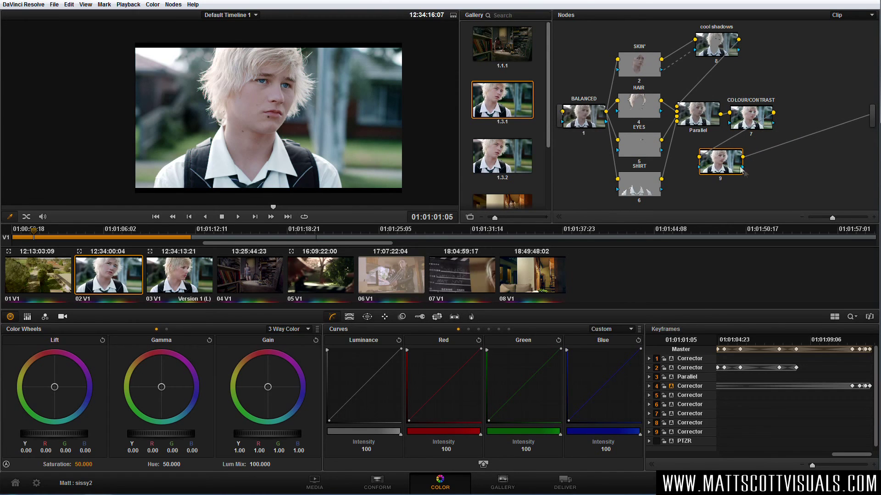
Add a soft circular window on node 9 stretched around the boy's head and chest, and raise the node's saturation to 54
{"action": "left_click", "coordinate": [367, 317]}
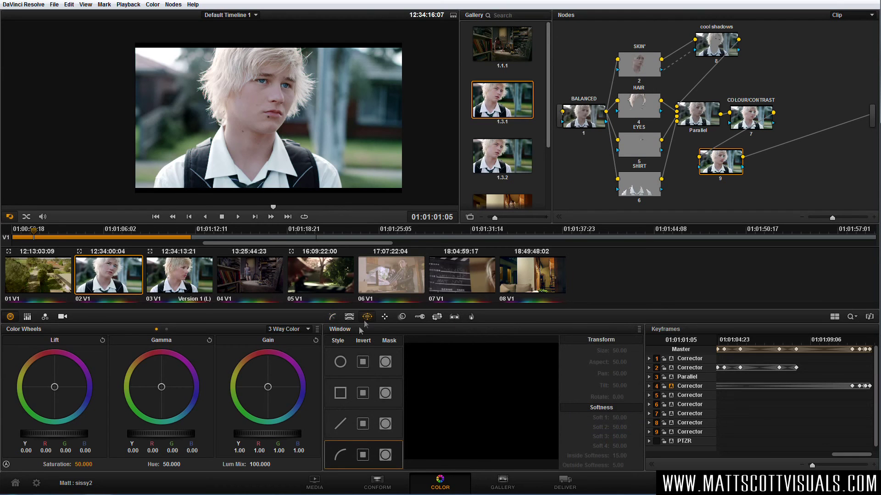
{"action": "left_click", "coordinate": [340, 362]}
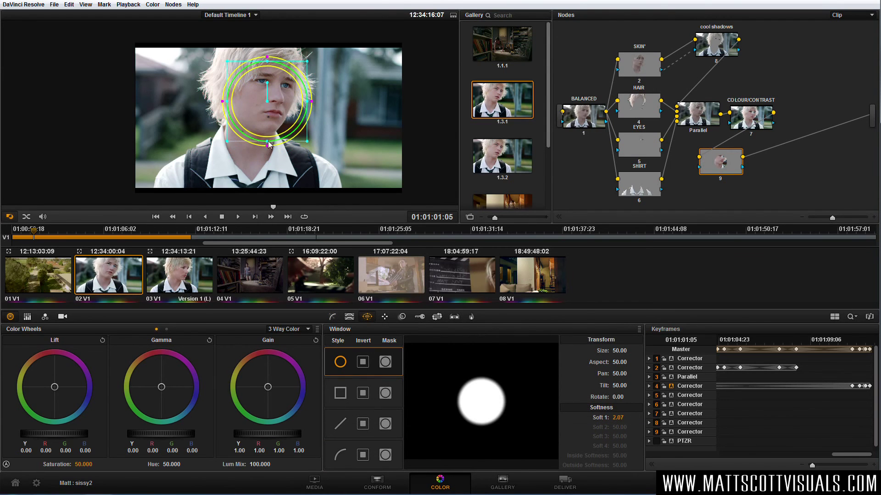
{"action": "left_click_drag", "start_coordinate": [267, 142], "coordinate": [267, 164]}
{"action": "left_click_drag", "start_coordinate": [307, 102], "coordinate": [348, 104]}
{"action": "left_click_drag", "start_coordinate": [252, 166], "coordinate": [246, 195]}
{"action": "left_click_drag", "start_coordinate": [257, 85], "coordinate": [266, 63]}
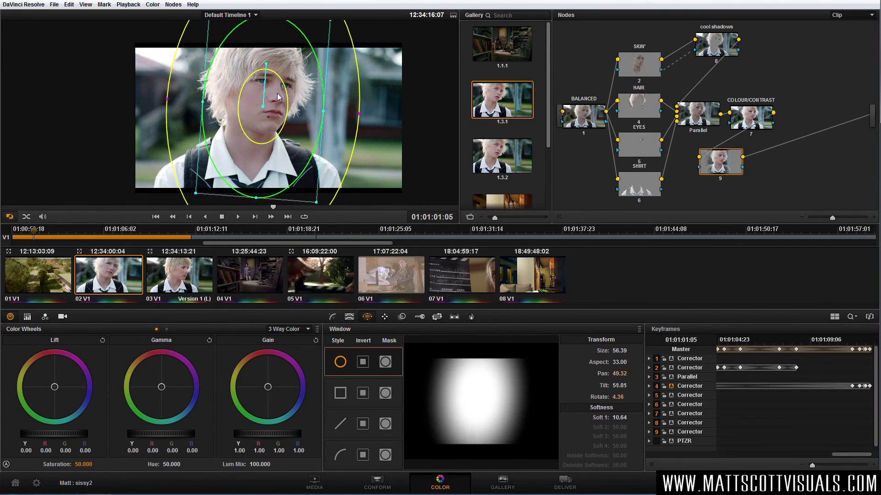
{"action": "left_click", "coordinate": [332, 317]}
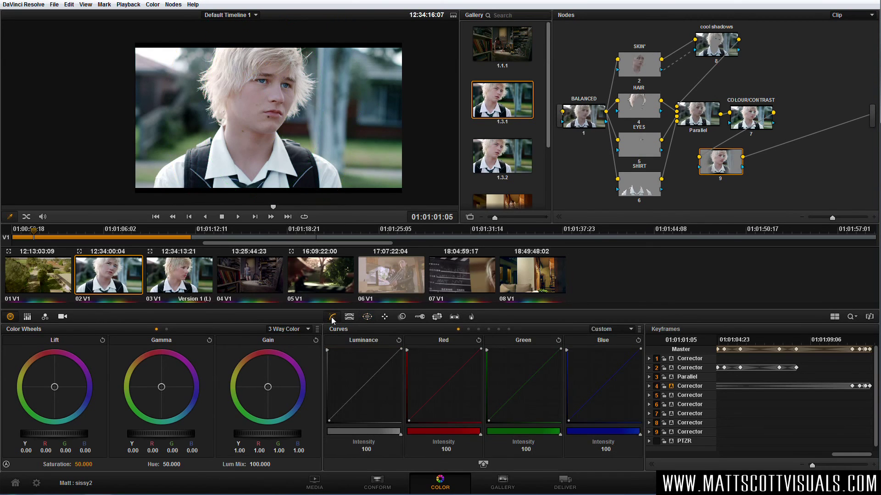
{"action": "left_click_drag", "start_coordinate": [84, 464], "coordinate": [92, 464]}
Sharpen node 9 with a blur radius of 0.46 on all three channels, and check its windowed area in highlight view
{"action": "left_click", "coordinate": [402, 317]}
{"action": "mouse_move", "coordinate": [407, 398]}
{"action": "left_mouse_down"}
{"action": "mouse_move", "coordinate": [405, 411]}
{"action": "mouse_move", "coordinate": [405, 396]}
{"action": "left_mouse_up"}
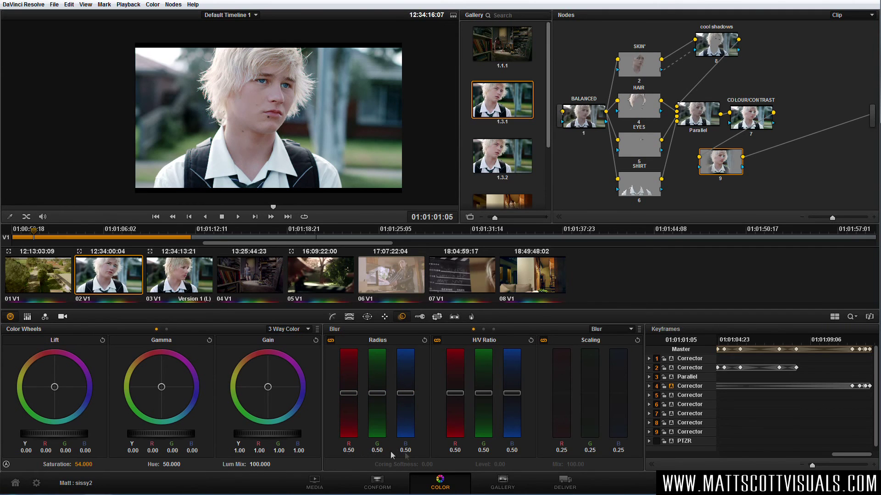
{"action": "left_click_drag", "start_coordinate": [409, 392], "coordinate": [408, 374]}
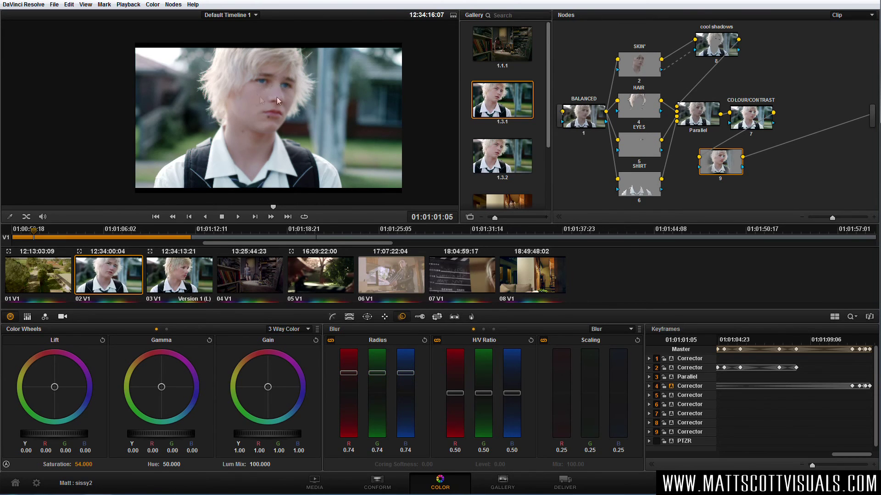
{"action": "left_click_drag", "start_coordinate": [408, 373], "coordinate": [403, 416]}
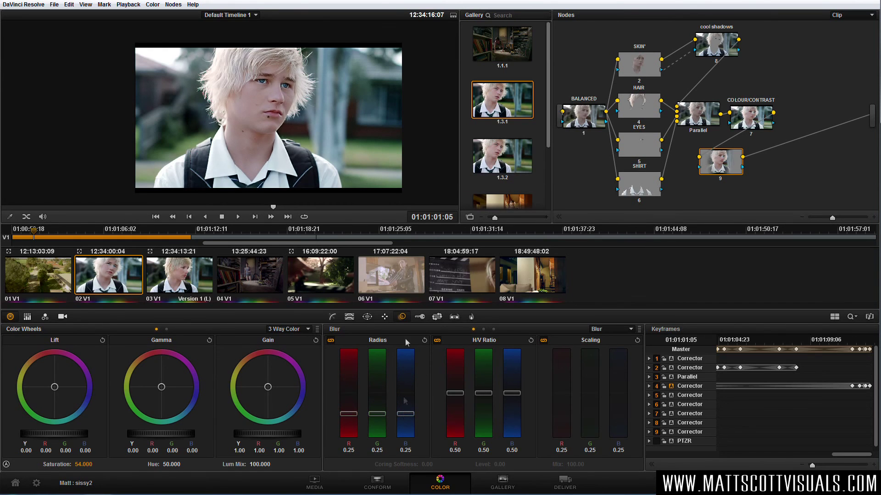
{"action": "scroll", "coordinate": [282, 115], "scroll_direction": "up", "scroll_amount": 3}
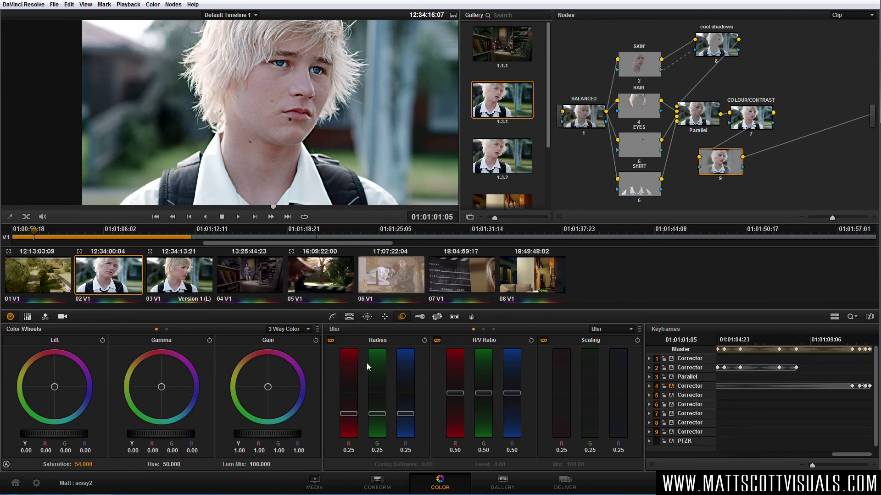
{"action": "left_click_drag", "start_coordinate": [407, 416], "coordinate": [412, 399]}
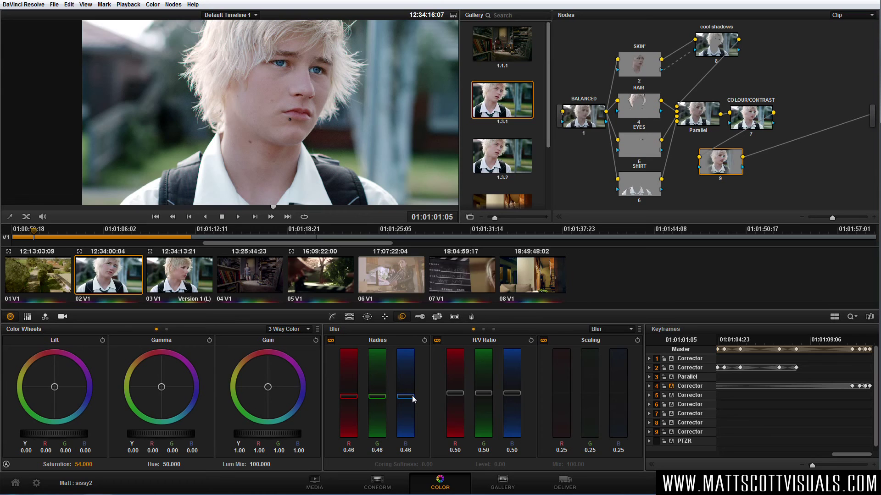
{"action": "scroll", "coordinate": [295, 117], "scroll_direction": "down", "scroll_amount": 2}
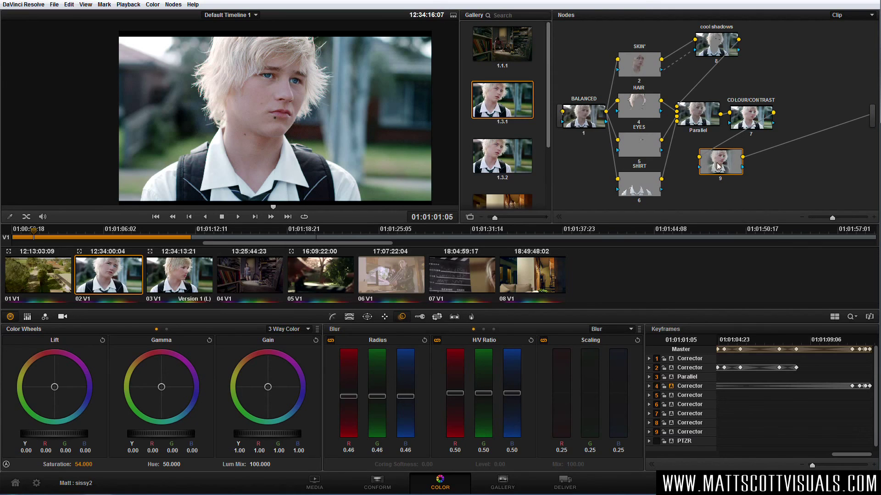
{"action": "key", "text": "shift+h"}
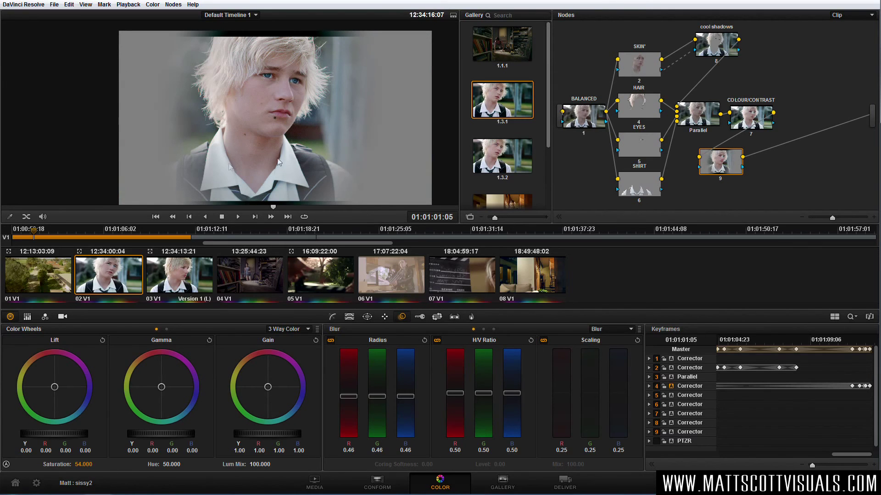
{"action": "key", "text": "shift+h"}
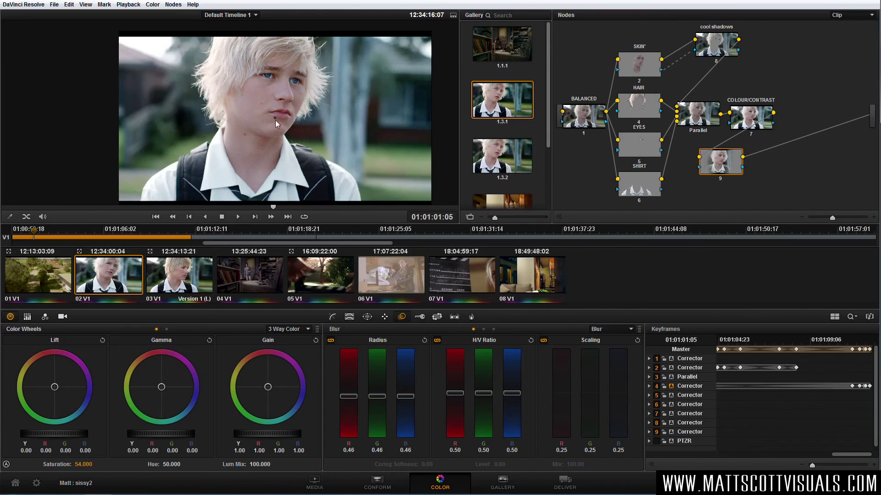
Add an outside node to node 9, lower its curve midtones and soften it with blur radius red 0.52, green 0.52, blue 0.53
{"action": "right_click", "coordinate": [729, 165]}
{"action": "left_click", "coordinate": [758, 180]}
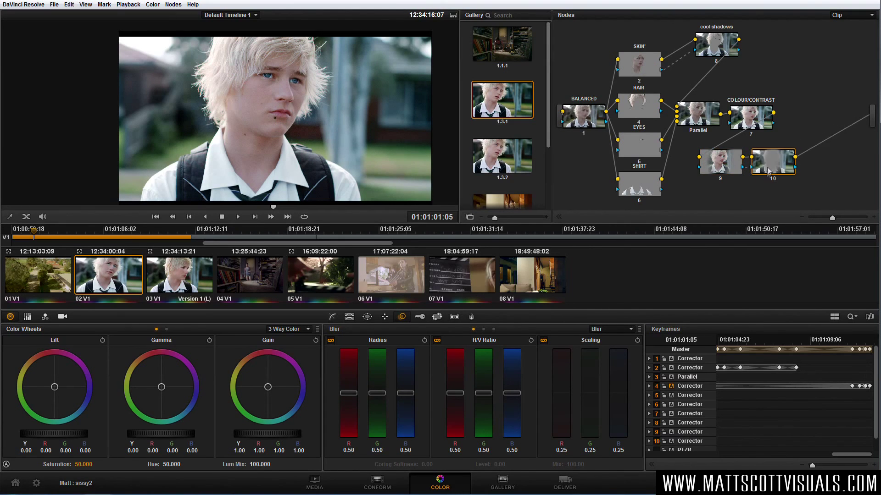
{"action": "left_click", "coordinate": [333, 317]}
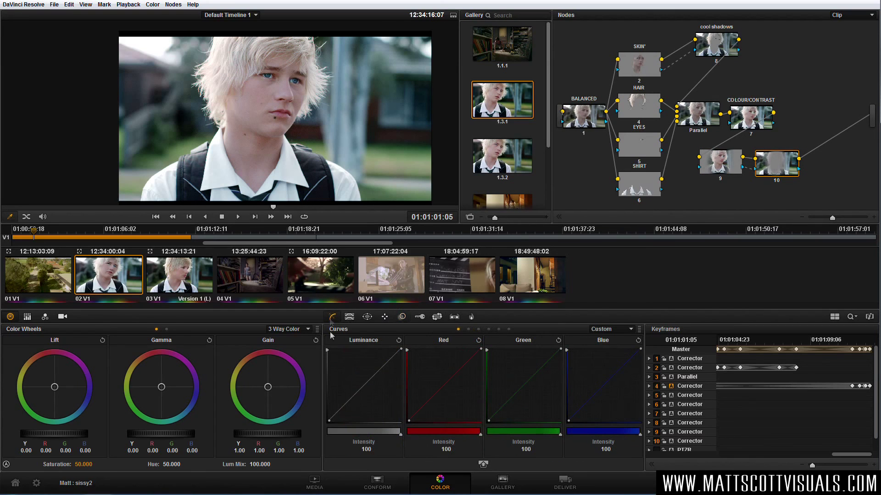
{"action": "left_click_drag", "start_coordinate": [348, 402], "coordinate": [364, 395]}
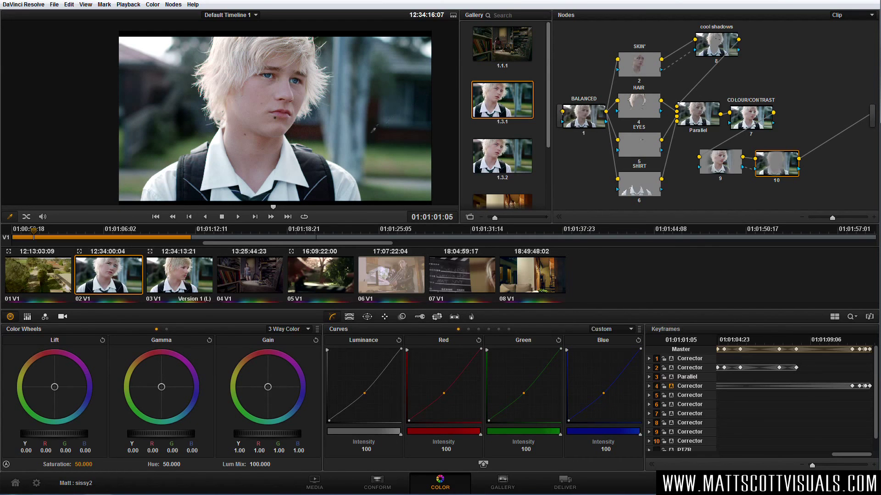
{"action": "left_click", "coordinate": [403, 317]}
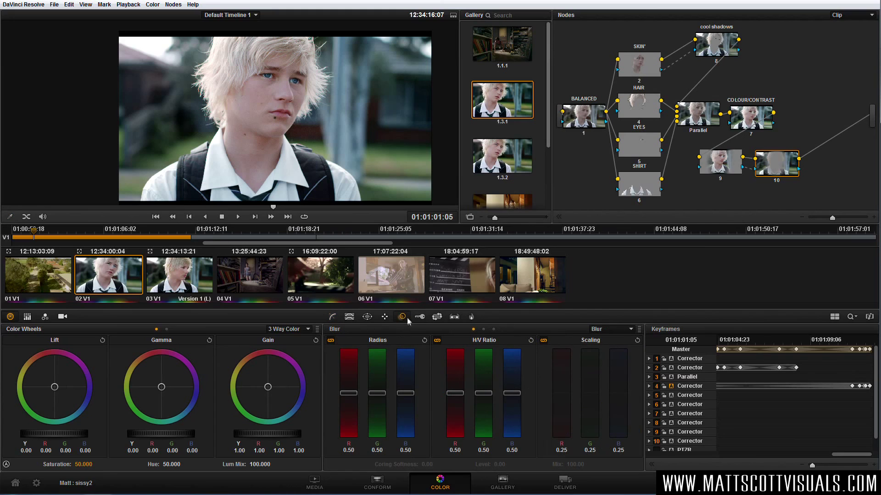
{"action": "left_click_drag", "start_coordinate": [406, 393], "coordinate": [407, 390]}
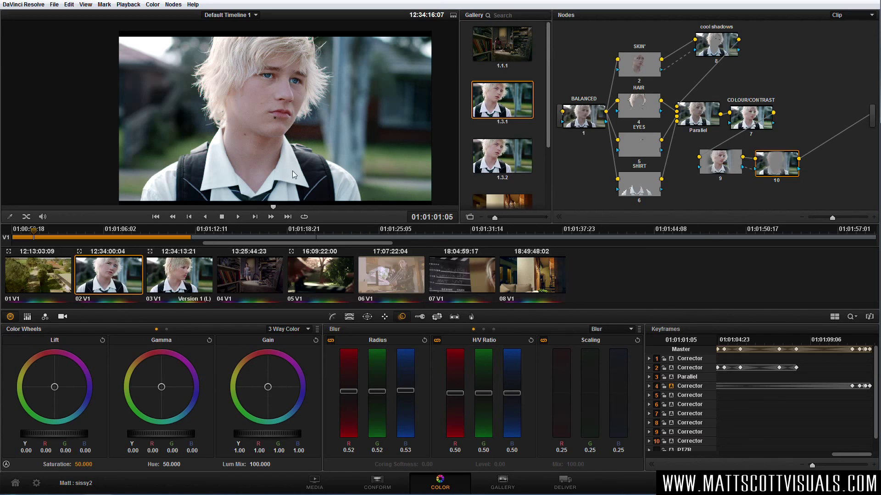
Track node 9's window forward on the face, stop the analysis and go back to an earlier frame of the clip
{"action": "left_click", "coordinate": [724, 166]}
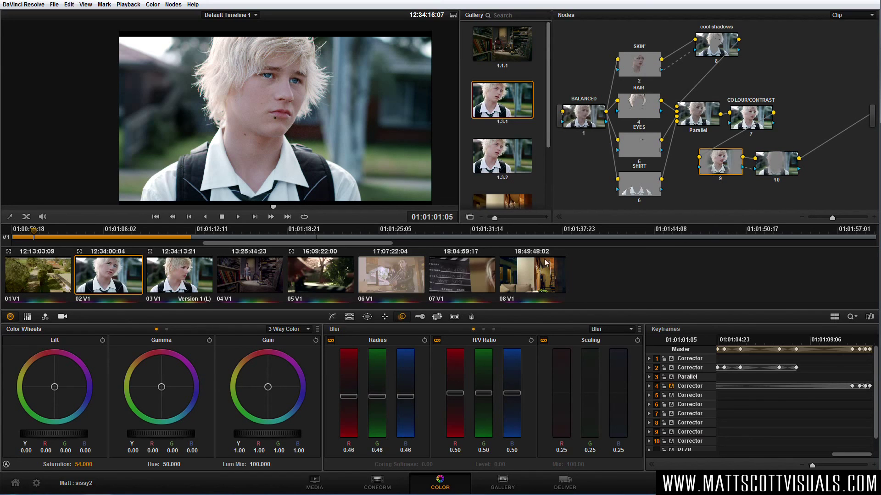
{"action": "left_click", "coordinate": [367, 316]}
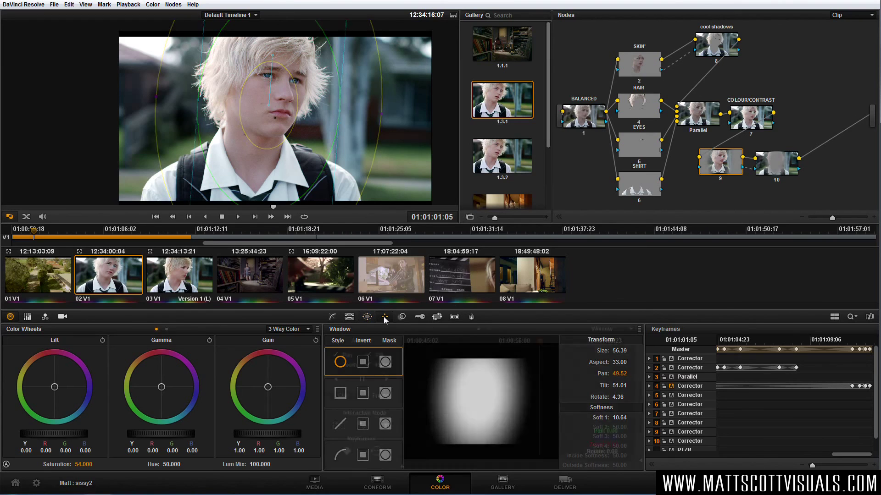
{"action": "left_click", "coordinate": [384, 317]}
{"action": "left_click", "coordinate": [389, 379]}
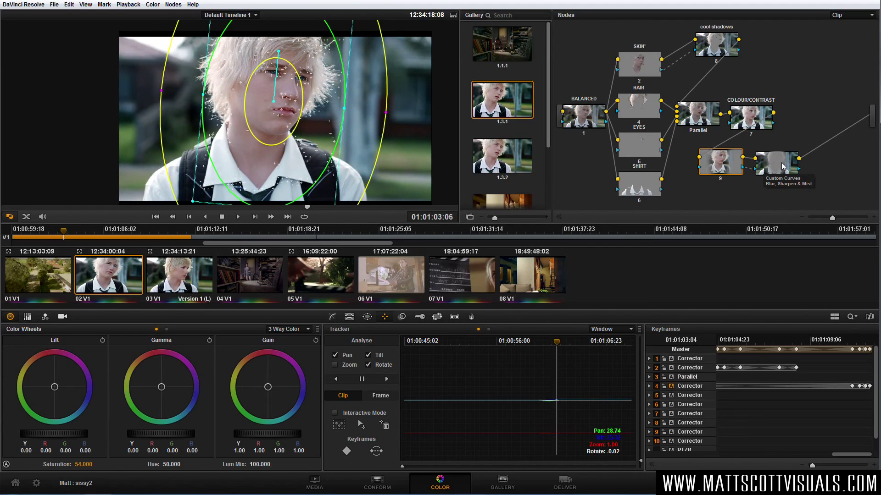
{"action": "left_click", "coordinate": [362, 379]}
{"action": "left_click", "coordinate": [558, 343]}
{"action": "left_click_drag", "start_coordinate": [558, 342], "coordinate": [554, 343]}
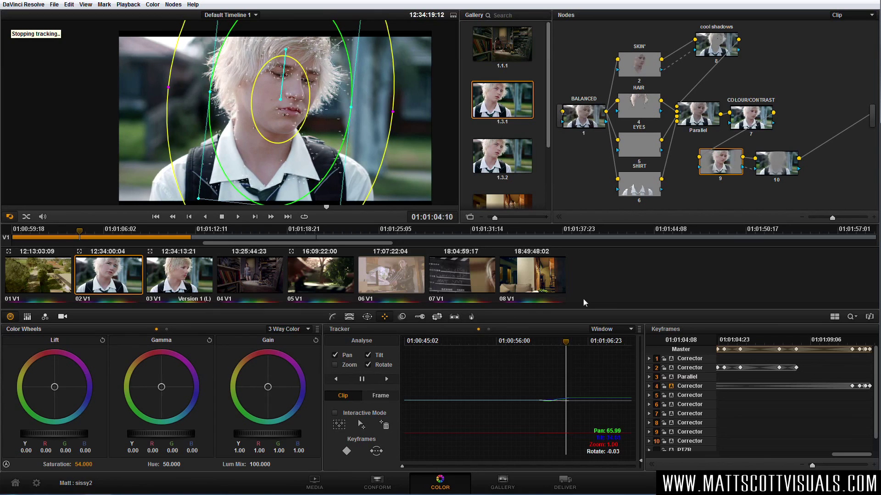
{"action": "left_click", "coordinate": [332, 316]}
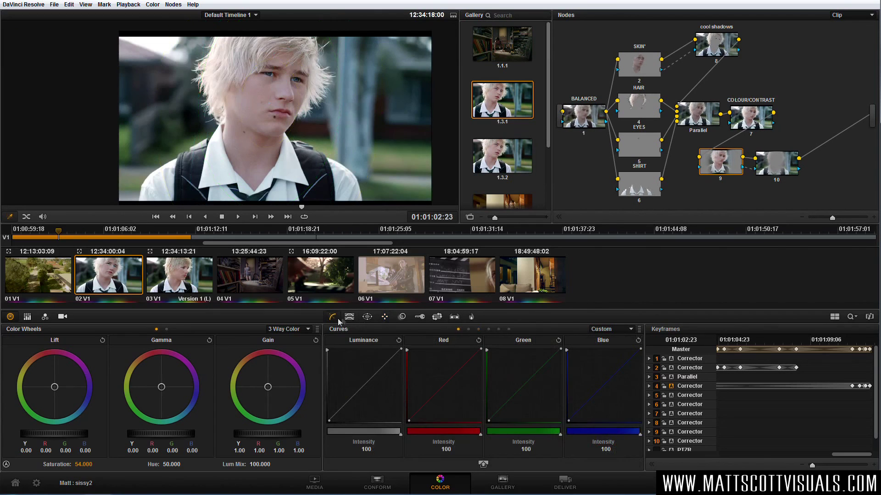
Move nodes 9 and 10 further right in the node graph, beneath the COLOUR/CONTRAST node
{"action": "scroll", "coordinate": [298, 130], "scroll_direction": "up", "scroll_amount": 1}
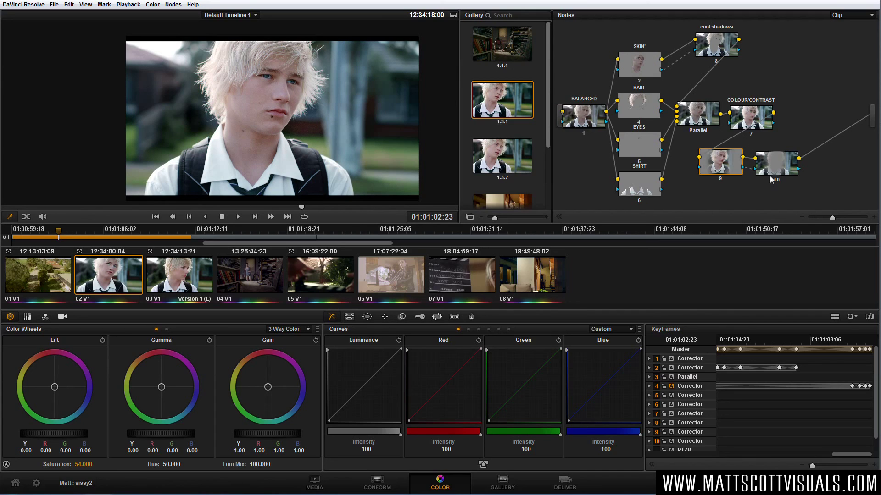
{"action": "left_click_drag", "start_coordinate": [773, 171], "coordinate": [801, 172]}
{"action": "left_click_drag", "start_coordinate": [729, 166], "coordinate": [765, 173]}
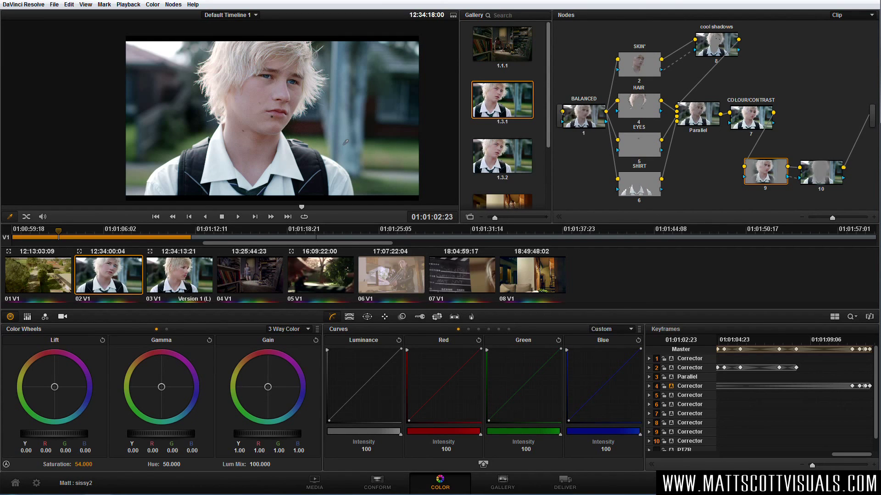
Compare the ungraded and graded picture by bypassing and re-enabling all nodes
{"action": "left_click", "coordinate": [349, 317]}
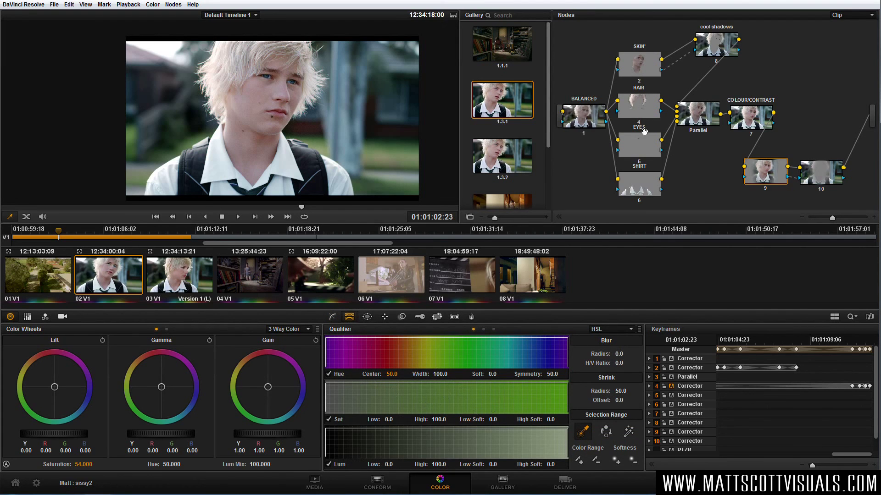
{"action": "mouse_move", "coordinate": [646, 120]}
{"action": "key", "text": "alt+d"}
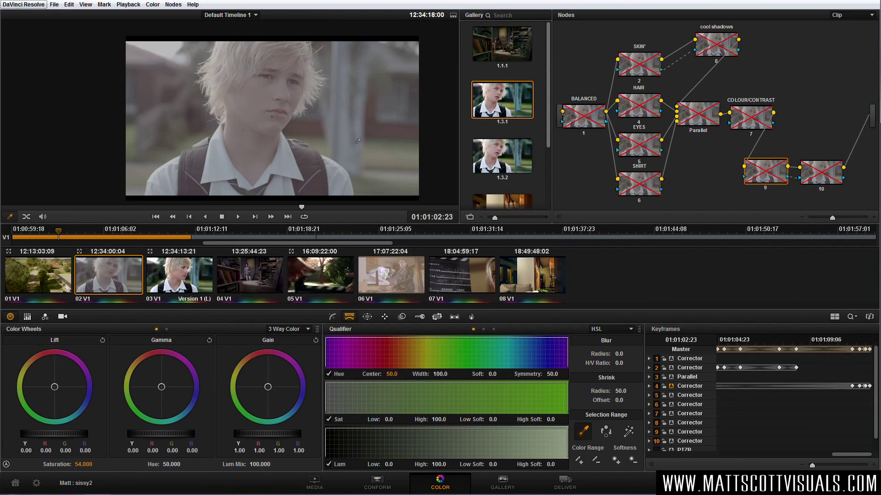
{"action": "key", "text": "alt+d"}
{"action": "key", "text": "alt+d"}
{"action": "key", "text": "alt+d"}
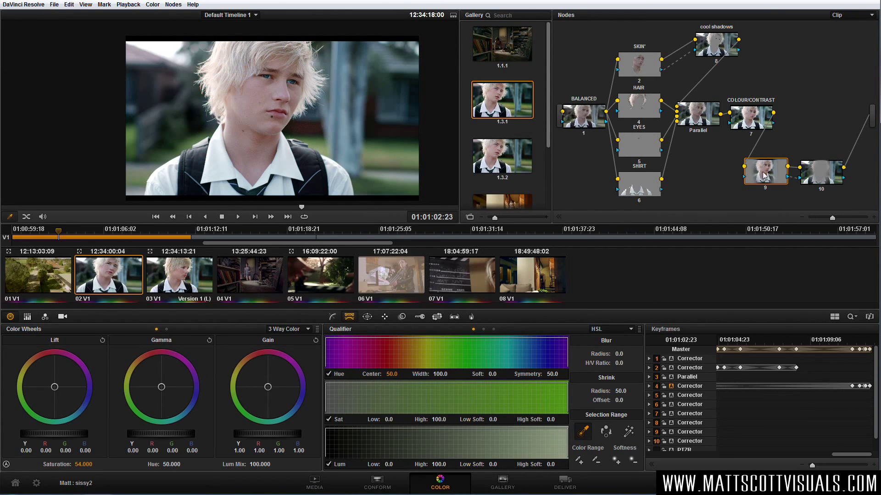
Tighten node 9's circular window to size 53.47 and aspect 33.29, and raise the node's gain to 1.06
{"action": "left_click", "coordinate": [367, 317]}
{"action": "left_click_drag", "start_coordinate": [332, 114], "coordinate": [323, 110]}
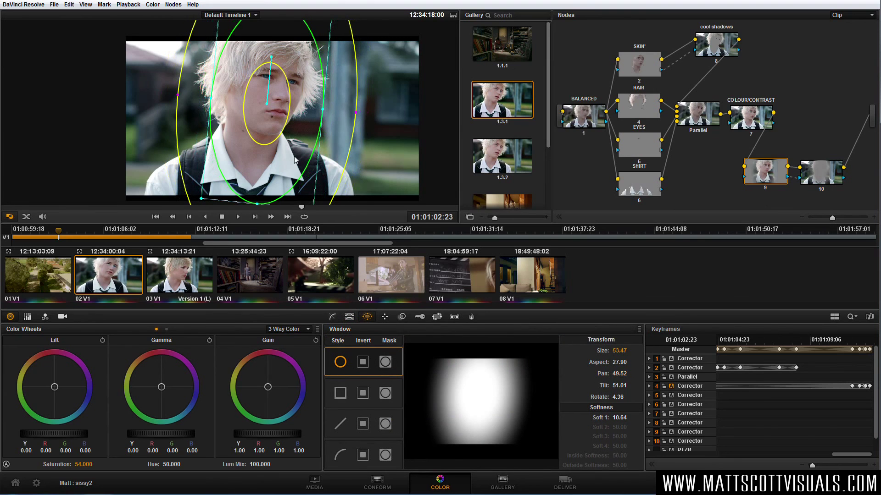
{"action": "left_click_drag", "start_coordinate": [261, 207], "coordinate": [259, 188]}
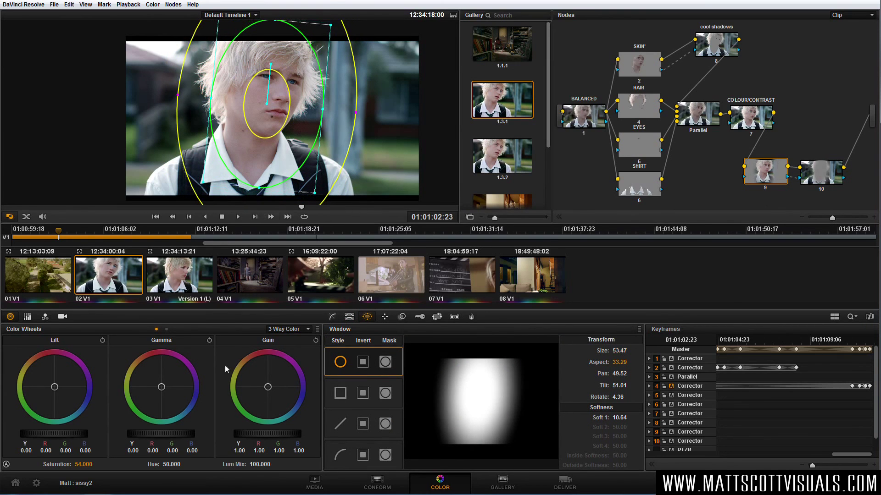
{"action": "left_click_drag", "start_coordinate": [263, 436], "coordinate": [285, 434]}
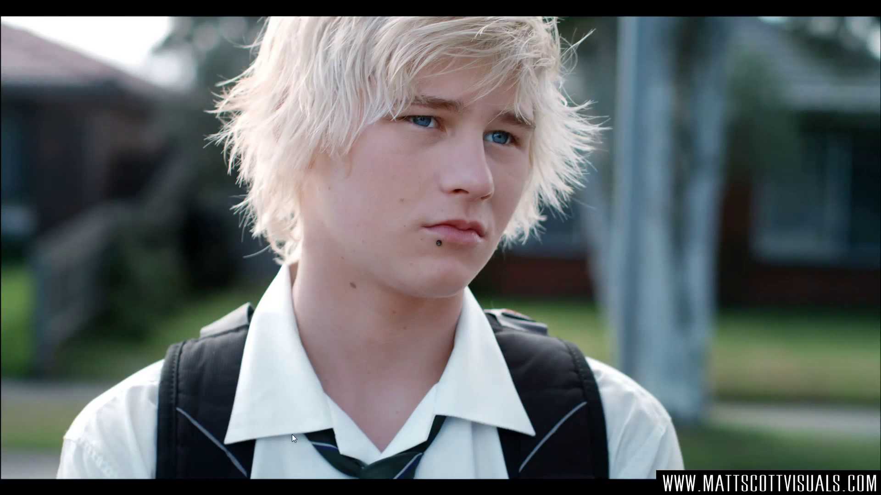
Review the graded frame in full-screen view and return to the grading workspace
{"action": "key", "text": "ctrl+f"}
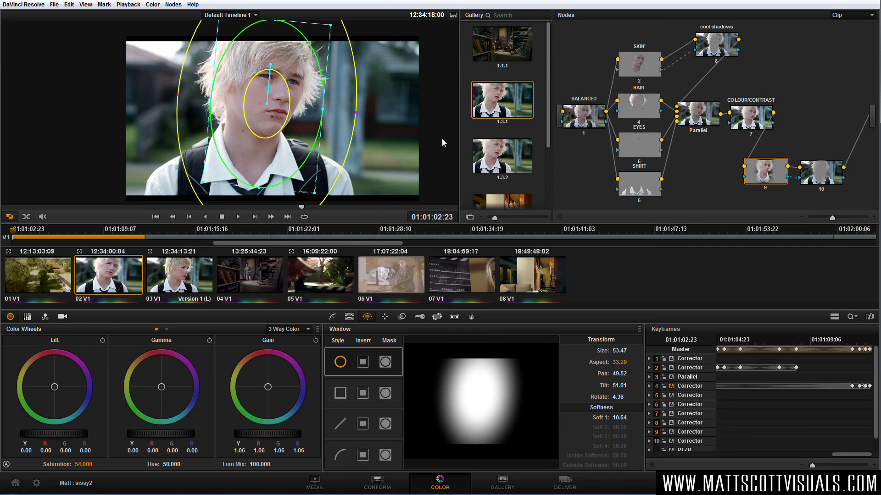
{"action": "key", "text": "ctrl+f"}
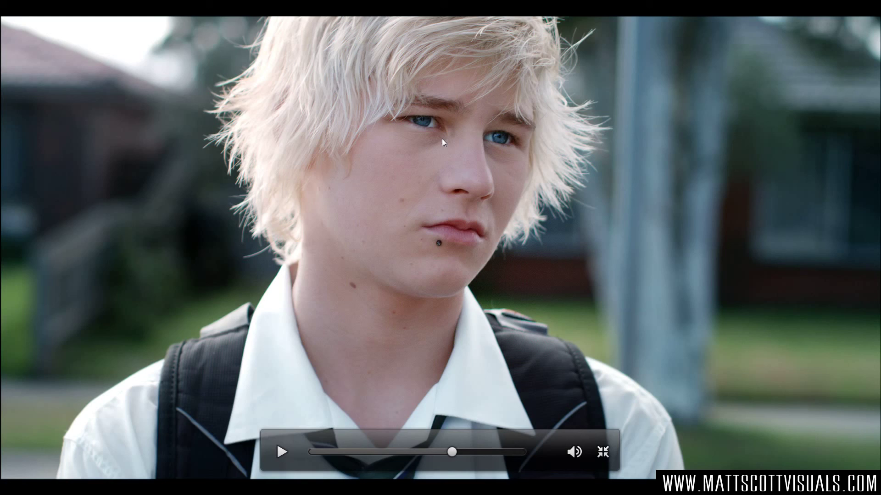
{"action": "key", "text": "ctrl+f"}
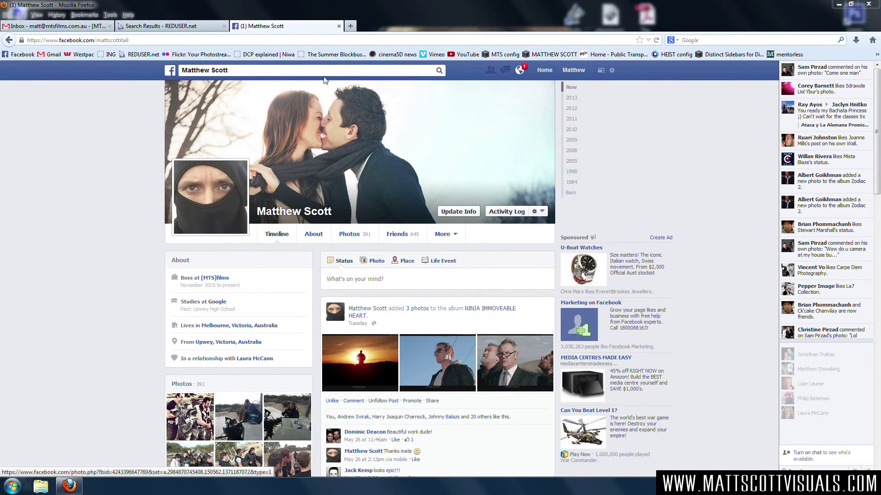
Search Facebook for "Sissy Boy (Short Film)", open the film's page and look through its cover image and posts
{"action": "left_click", "coordinate": [367, 70]}
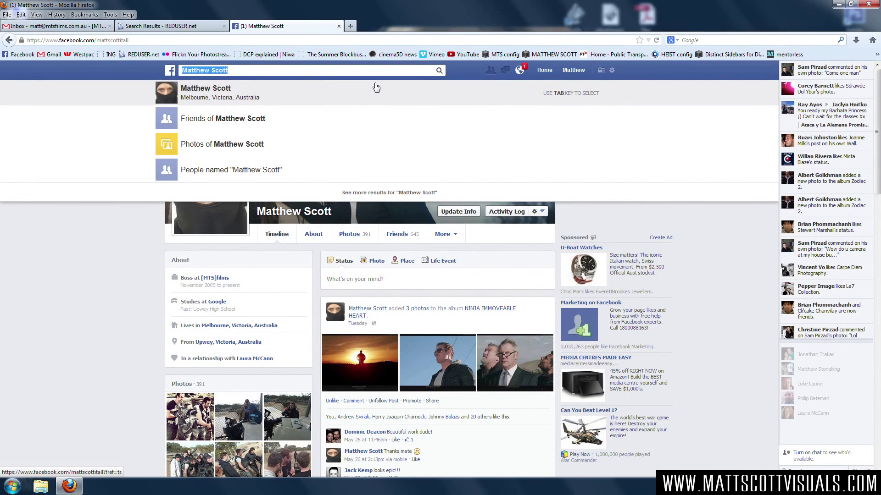
{"action": "type", "text": "sissy boy"}
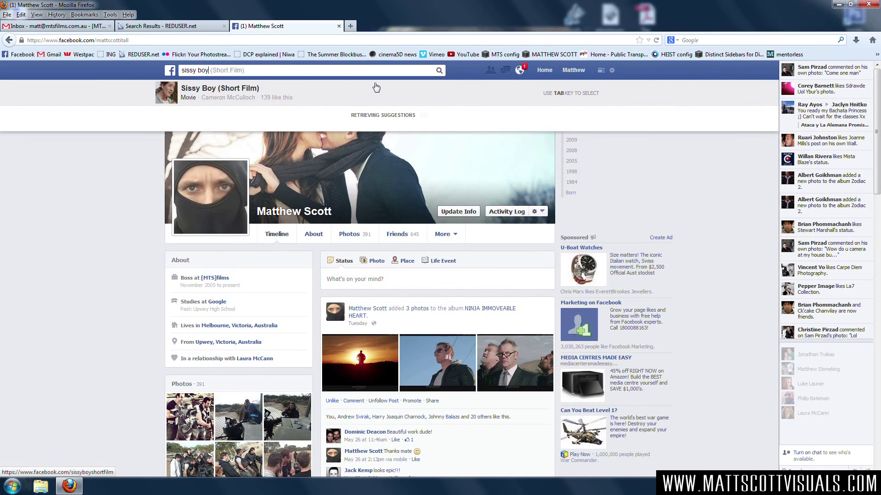
{"action": "type", "text": " (short film)"}
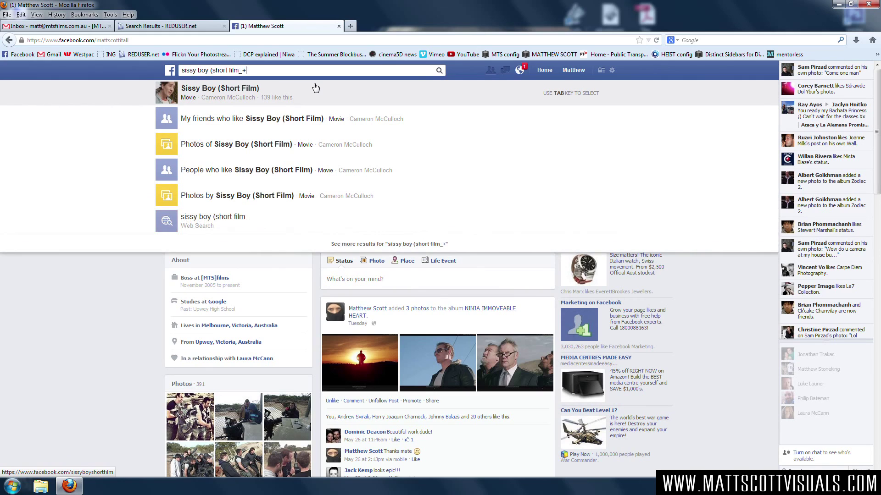
{"action": "left_click", "coordinate": [249, 100]}
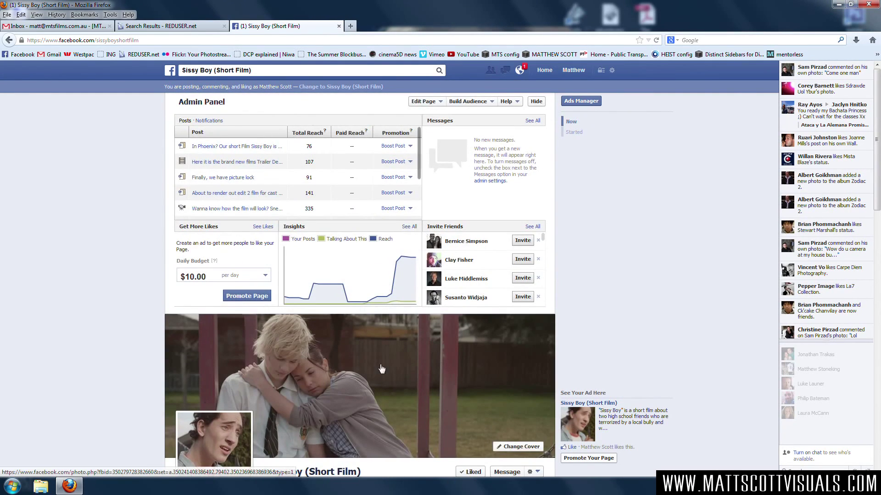
{"action": "scroll", "coordinate": [385, 365], "scroll_direction": "down", "scroll_amount": 3}
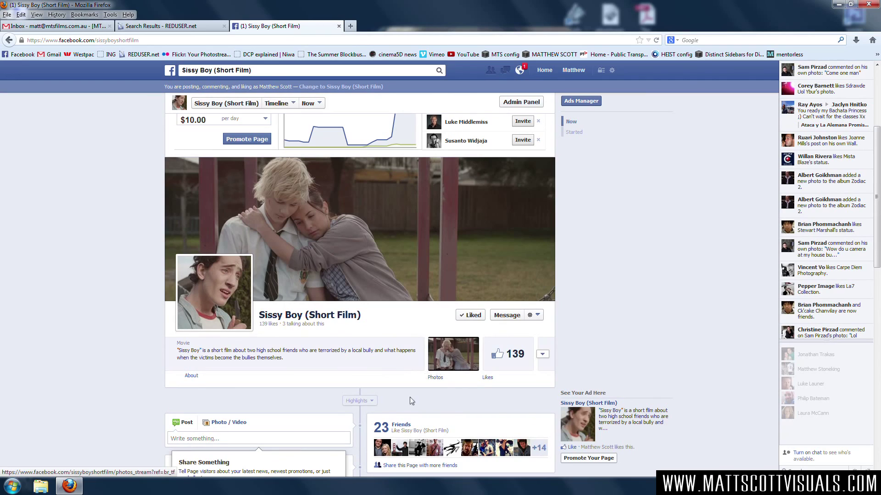
{"action": "scroll", "coordinate": [410, 401], "scroll_direction": "down", "scroll_amount": 10}
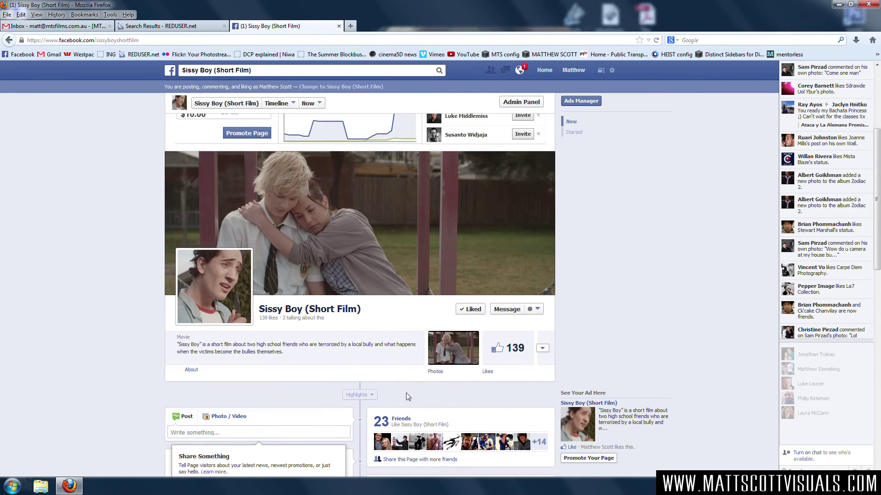
{"action": "scroll", "coordinate": [411, 393], "scroll_direction": "down", "scroll_amount": 4}
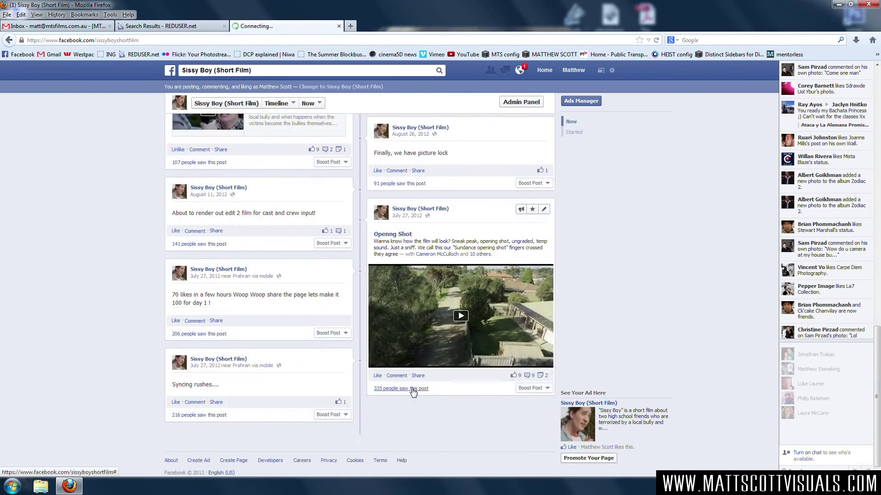
{"action": "scroll", "coordinate": [411, 388], "scroll_direction": "up", "scroll_amount": 15}
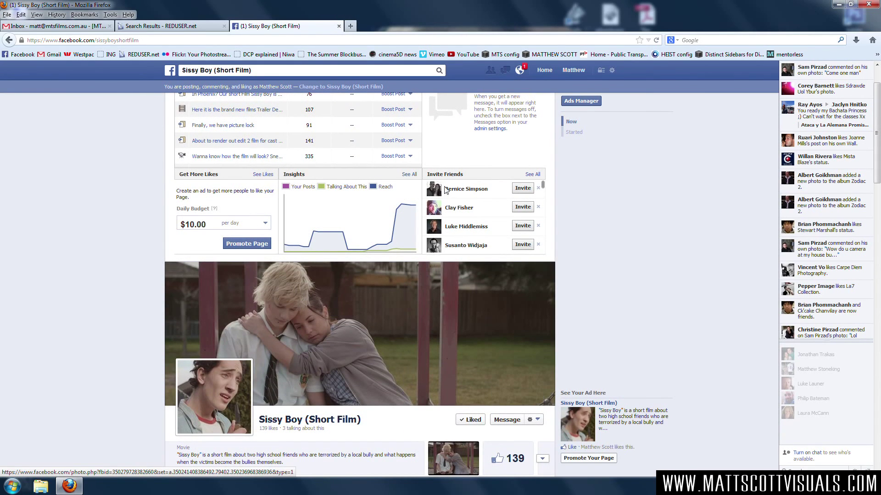
{"action": "scroll", "coordinate": [657, 338], "scroll_direction": "up", "scroll_amount": 2}
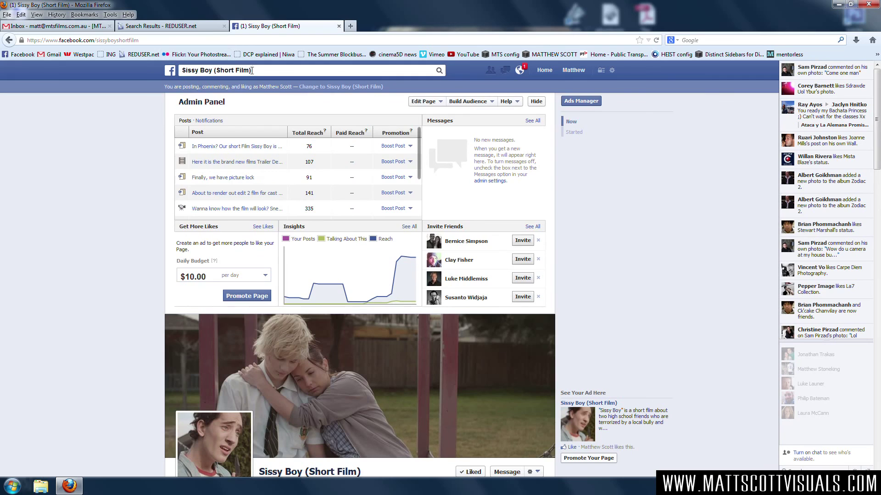
Search Facebook for "THE NINJA MOVIES" followed by the filmmaker's name and open that group
{"action": "left_click", "coordinate": [259, 71]}
{"action": "type", "text": "THE "}
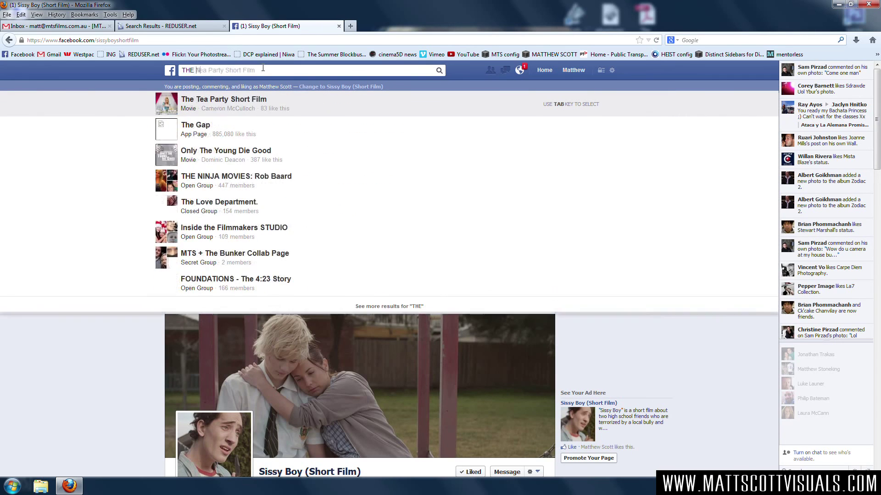
{"action": "type", "text": "NINJA MOVIES"}
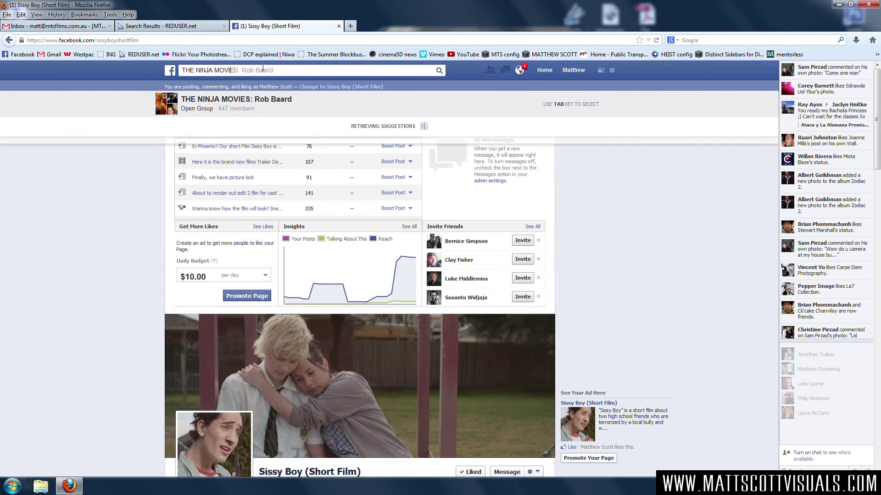
{"action": "type", "text": ": R"}
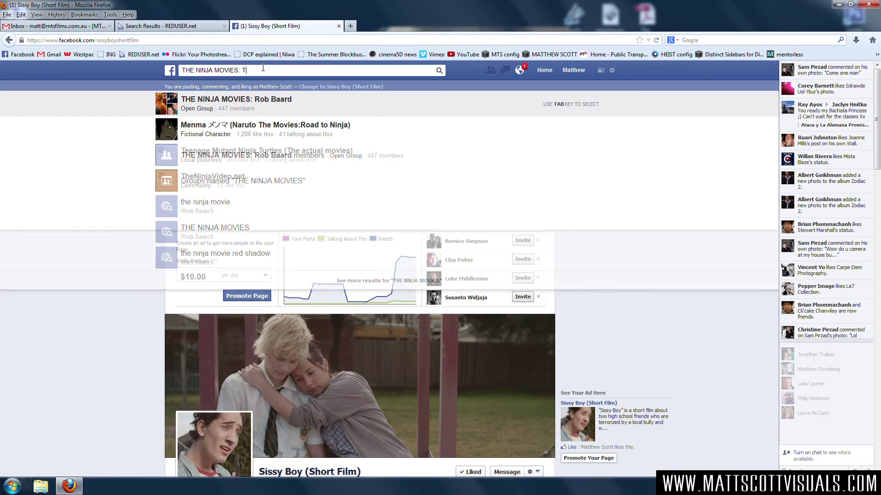
{"action": "type", "text": "ob Baar"}
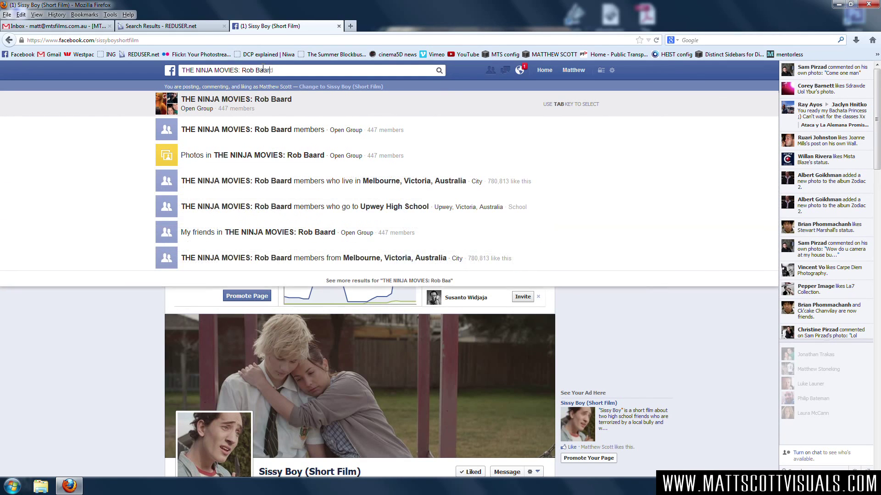
{"action": "type", "text": "d"}
{"action": "key", "text": "Return"}
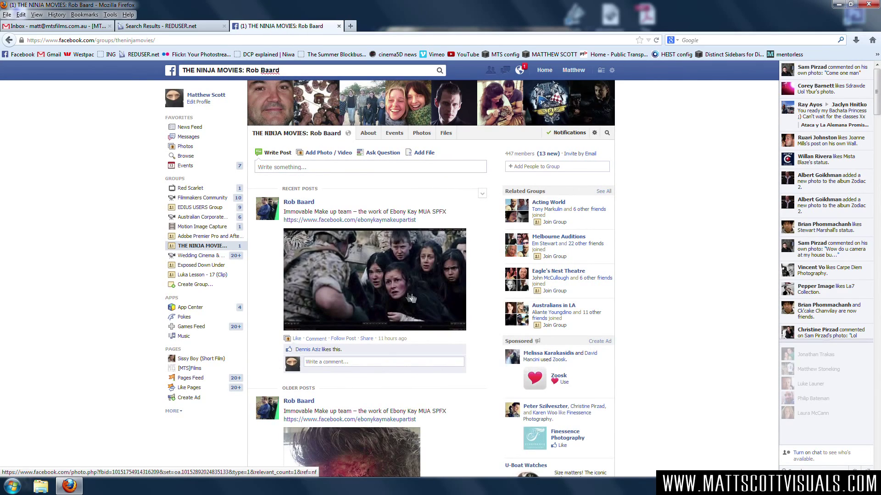
Look through the production stills and behind-the-scenes photos posted in THE NINJA MOVIES group
{"action": "scroll", "coordinate": [449, 311], "scroll_direction": "down", "scroll_amount": 5}
{"action": "scroll", "coordinate": [449, 314], "scroll_direction": "down", "scroll_amount": 15}
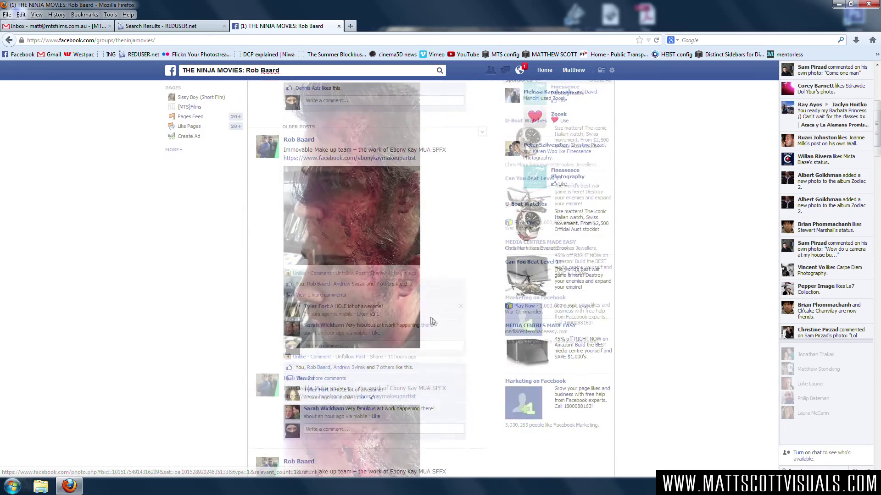
{"action": "scroll", "coordinate": [437, 323], "scroll_direction": "down", "scroll_amount": 15}
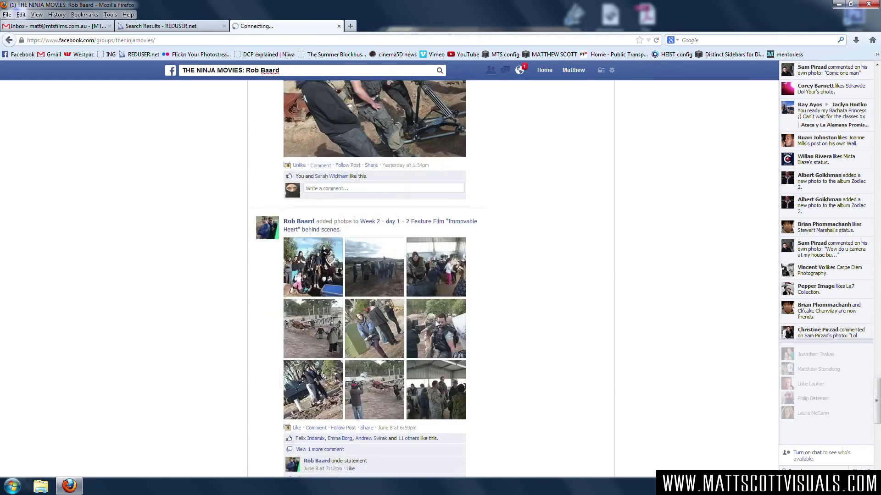
{"action": "scroll", "coordinate": [436, 324], "scroll_direction": "down", "scroll_amount": 15}
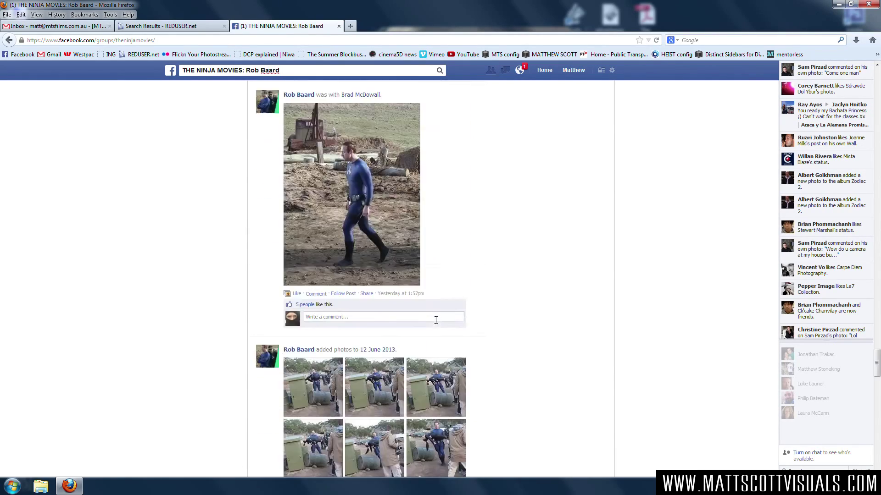
{"action": "scroll", "coordinate": [436, 324], "scroll_direction": "down", "scroll_amount": 12}
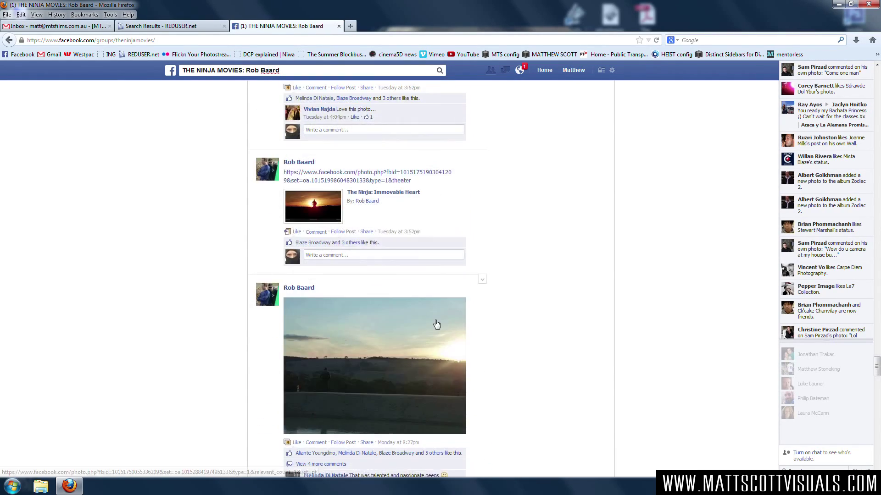
{"action": "scroll", "coordinate": [436, 324], "scroll_direction": "down", "scroll_amount": 12}
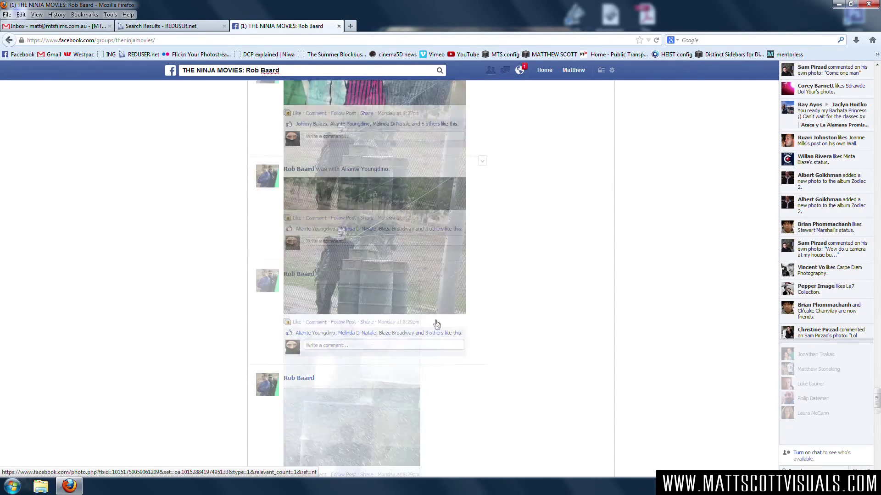
{"action": "scroll", "coordinate": [436, 324], "scroll_direction": "down", "scroll_amount": 6}
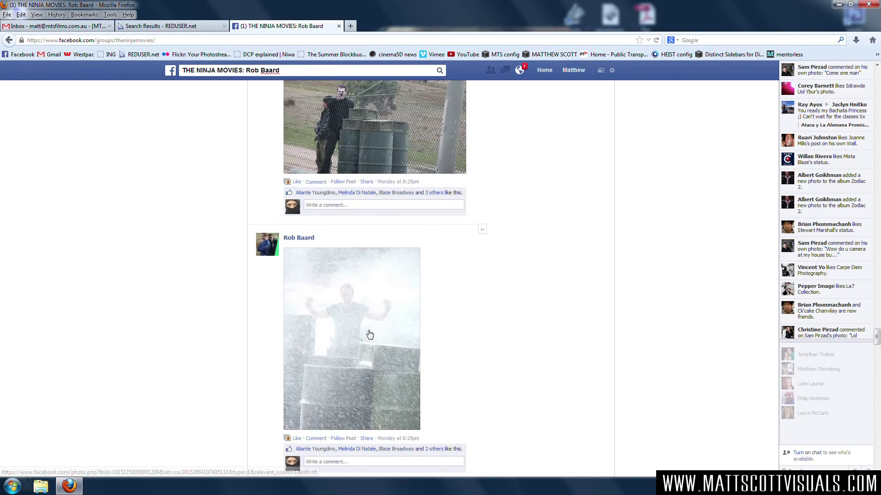